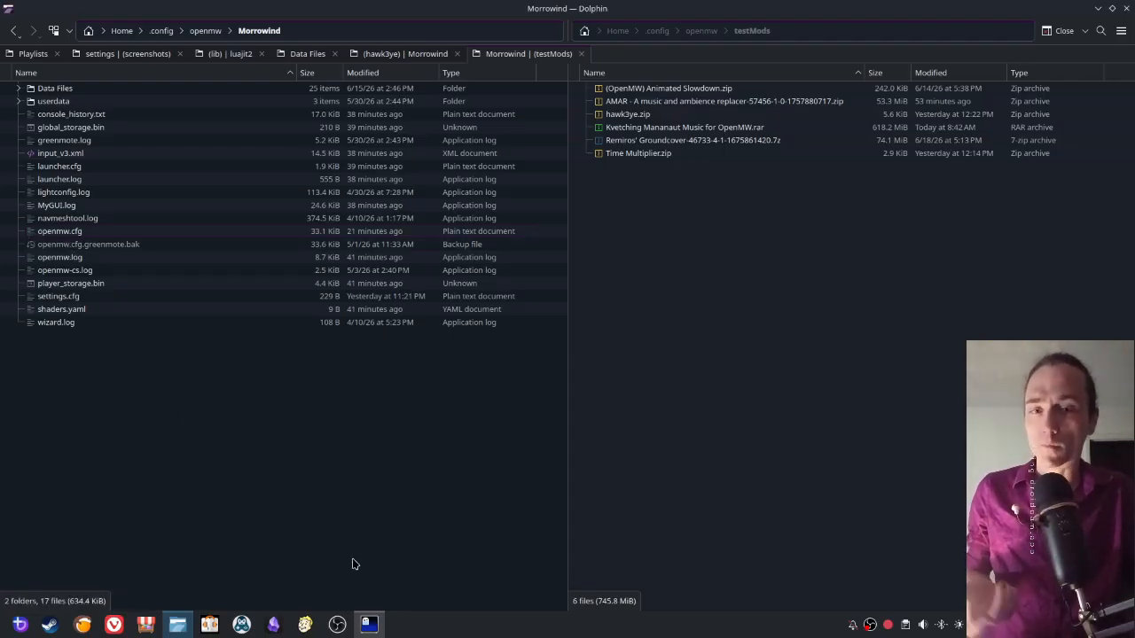
- Tile the Nvim window showing openmw.cfg and the Dolphin file manager side by side
click(356, 618)
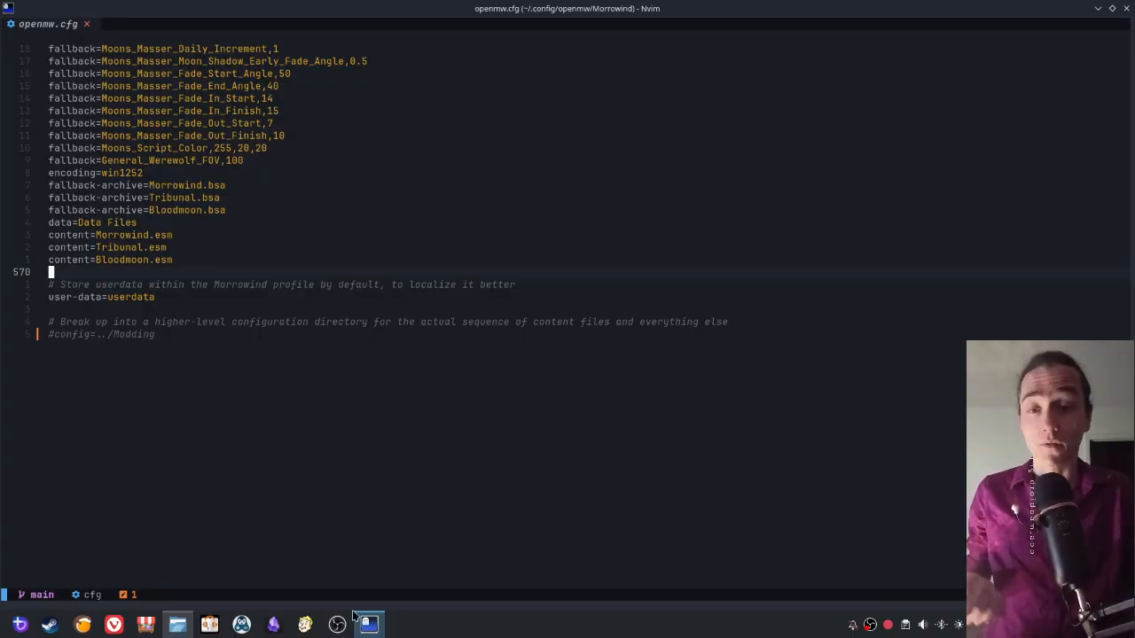
key(super+Right)
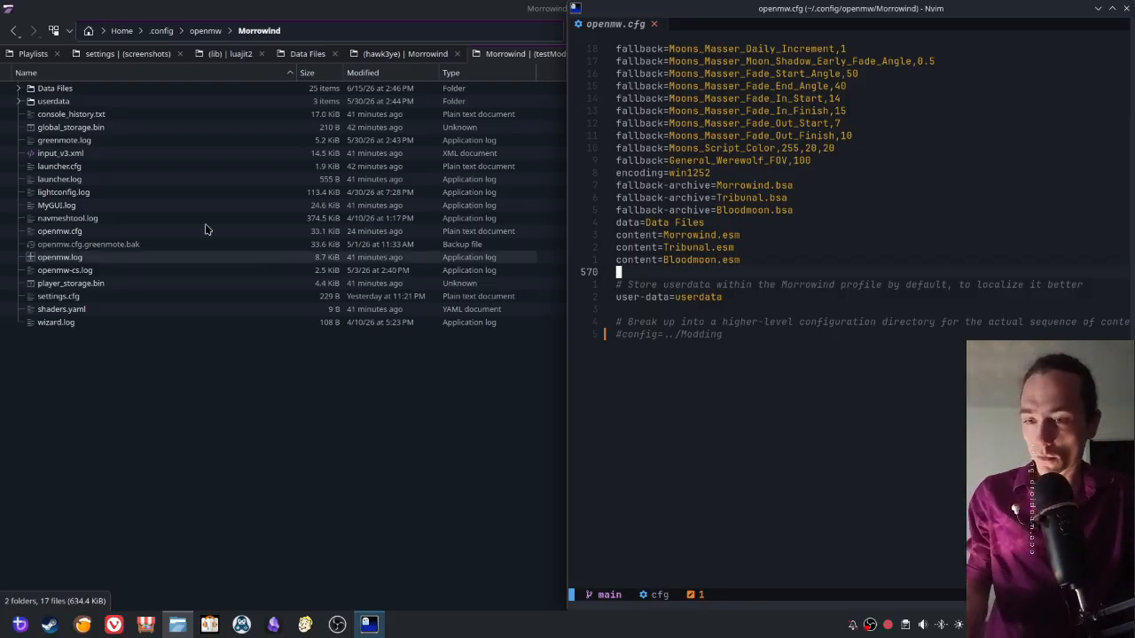
click(304, 434)
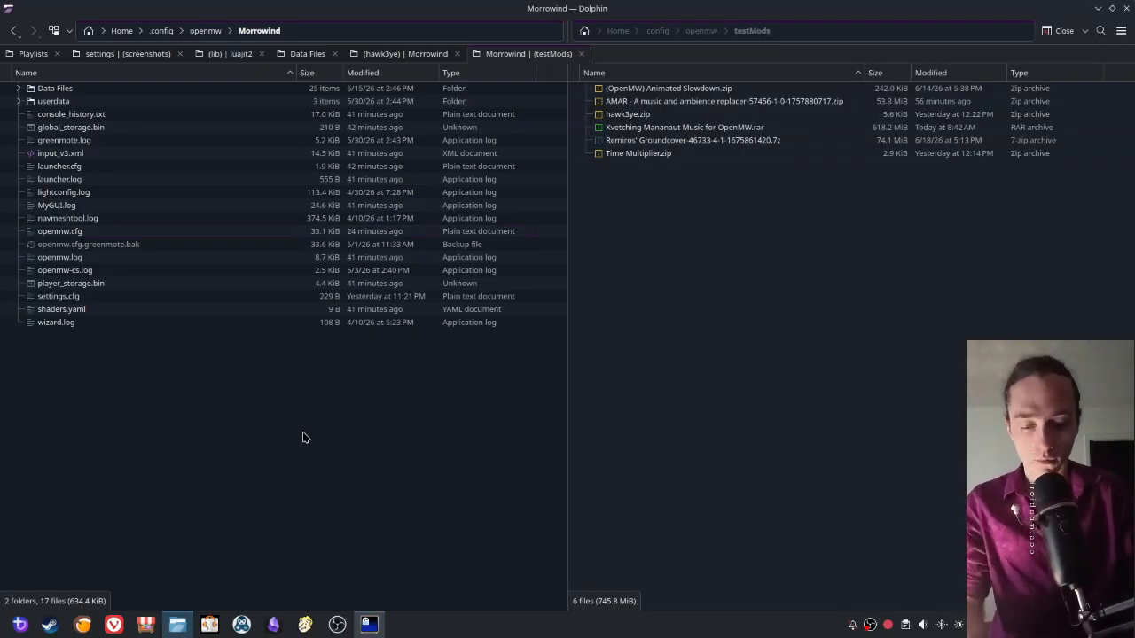
key(super+Left)
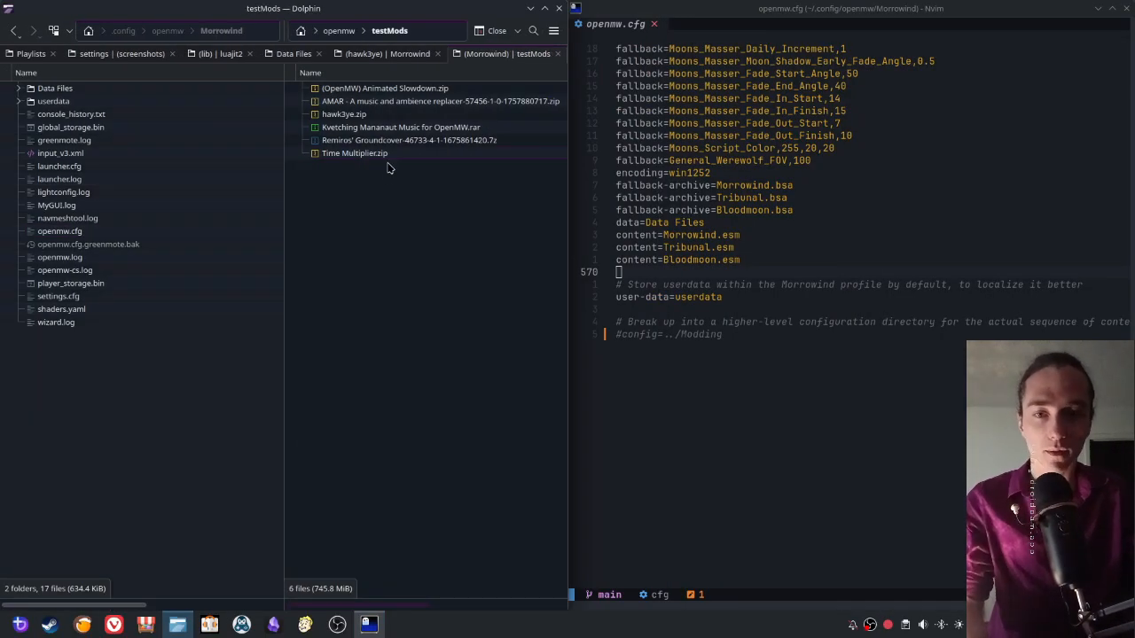
- Highlight the data=Data Files line and the three content lines for Morrowind, Tribunal and Bloodmoon in openmw.cfg
click(636, 224)
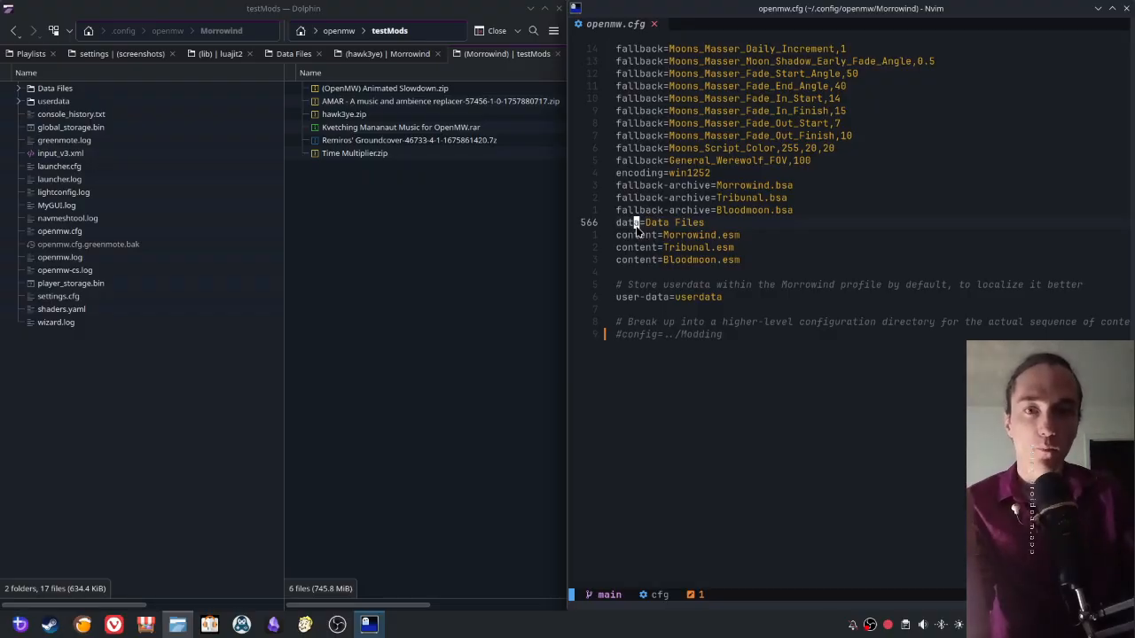
key(0)
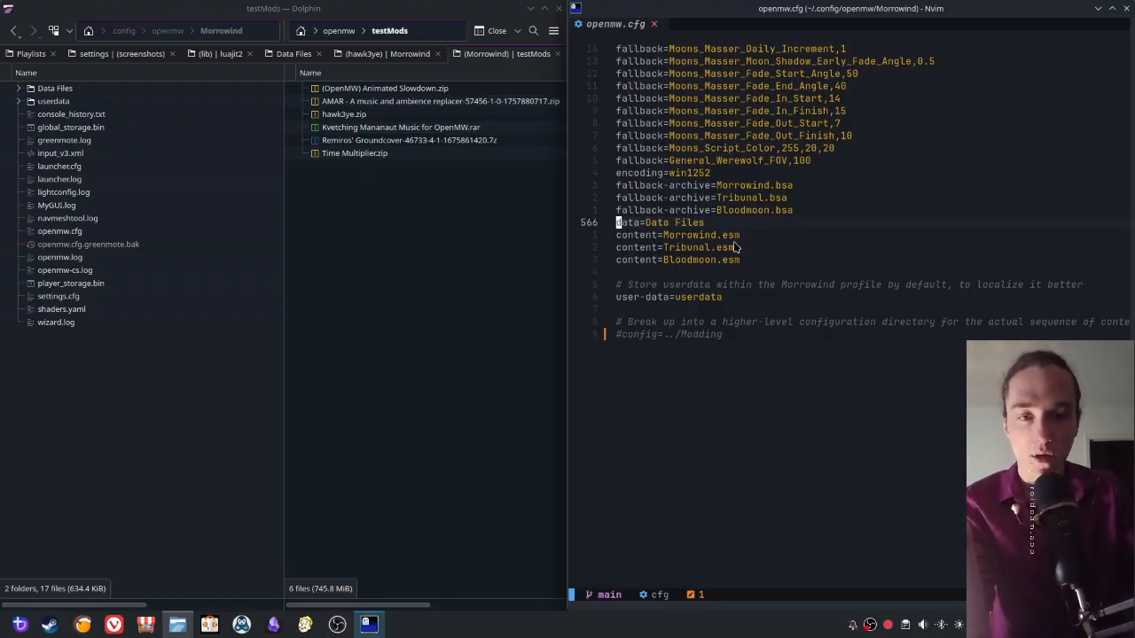
drag(764, 259, 605, 224)
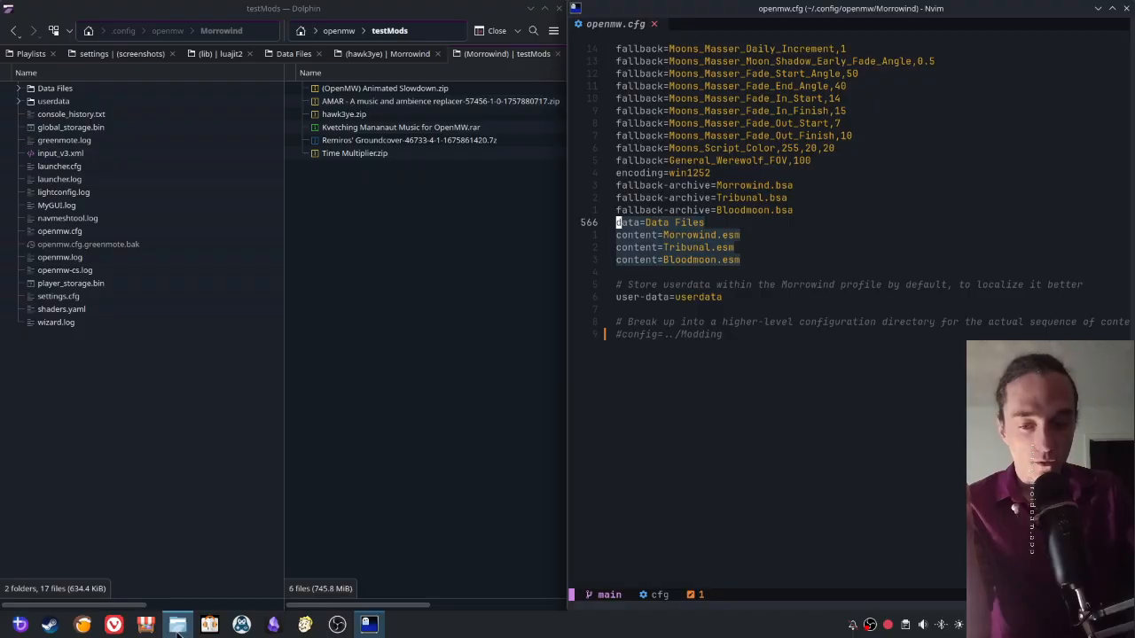
- Open a Ghostty terminal window
key(super)
text(ghostty)
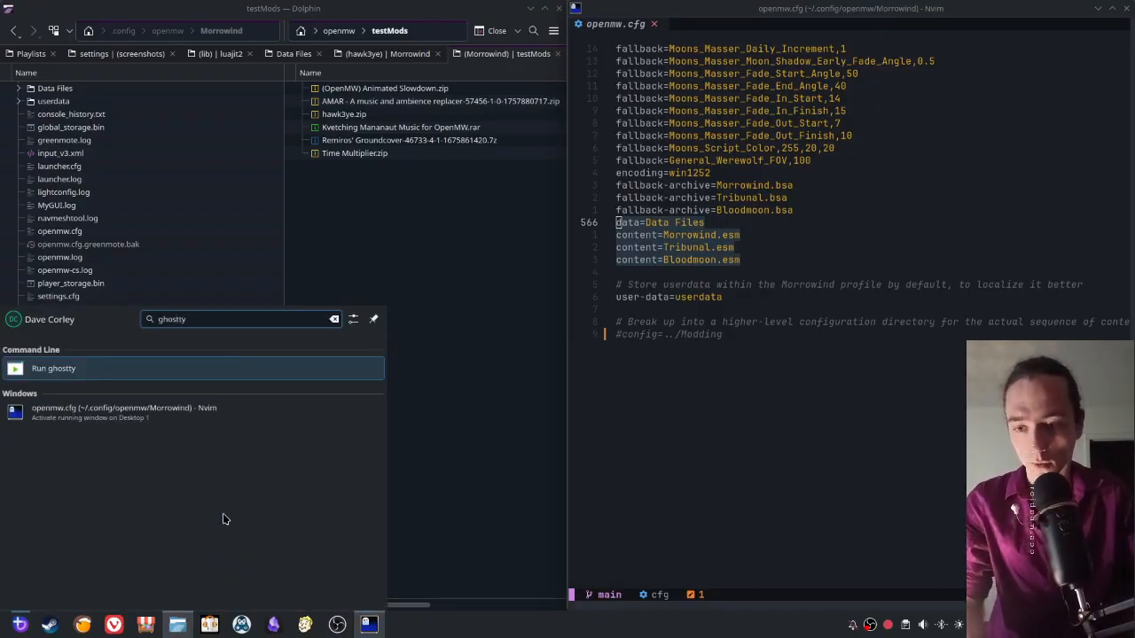
key(Return)
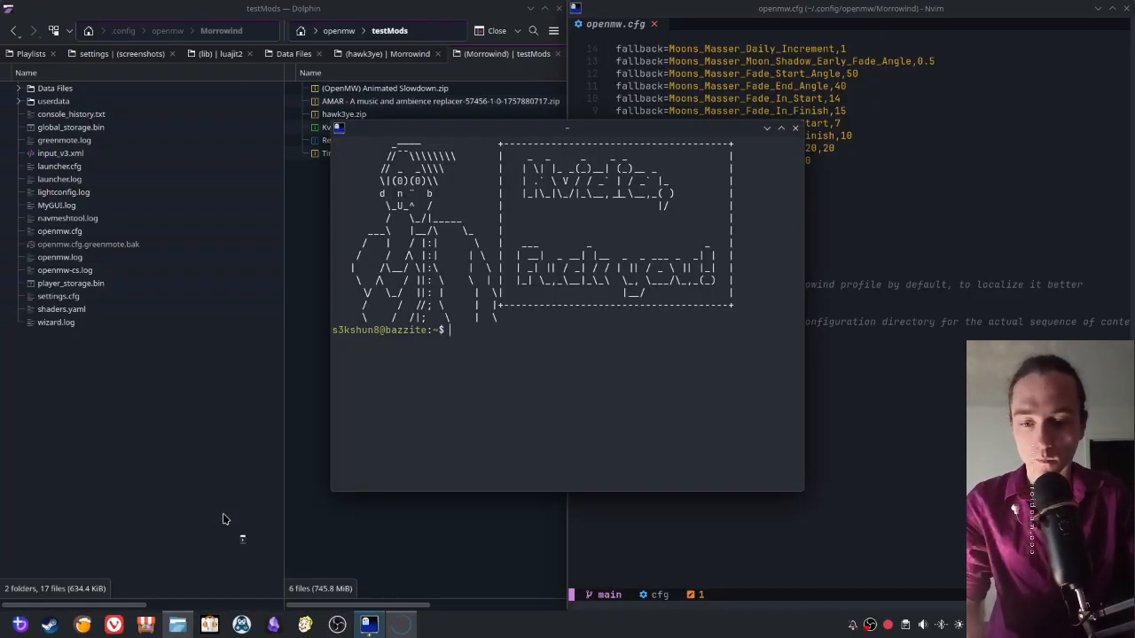
key(Up)
key(Up)
key(Up)
key(Down)
key(Return)
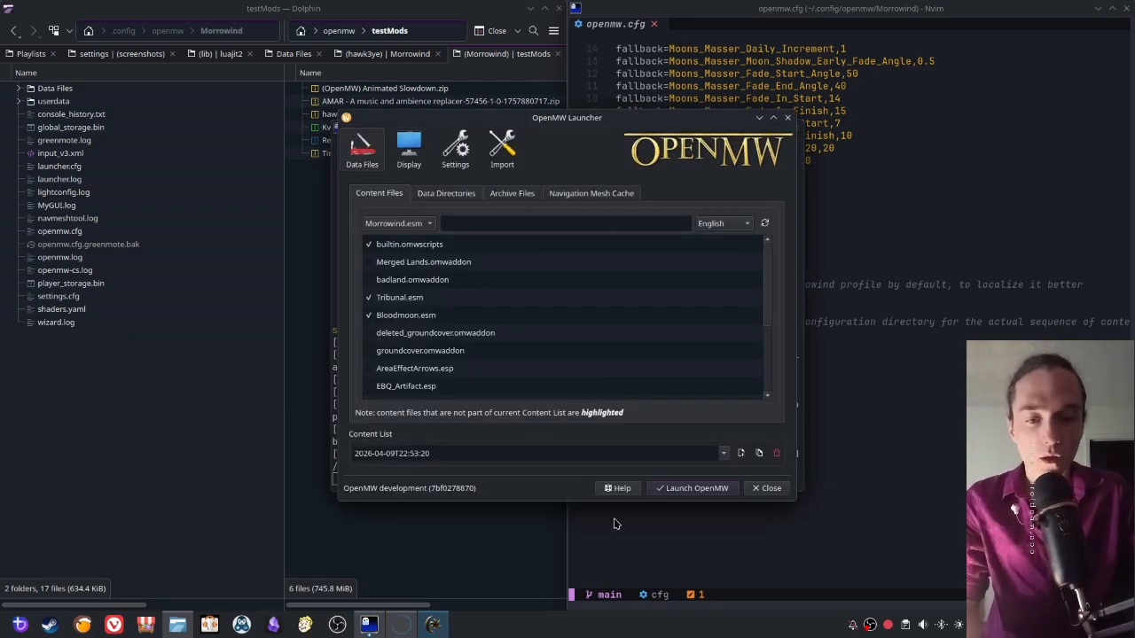
click(764, 488)
- Run $HOME/openmw-dev/openmw-launcher with the terminal exiting, and tile the OpenMW Launcher beside openmw.cfg
key(Up)
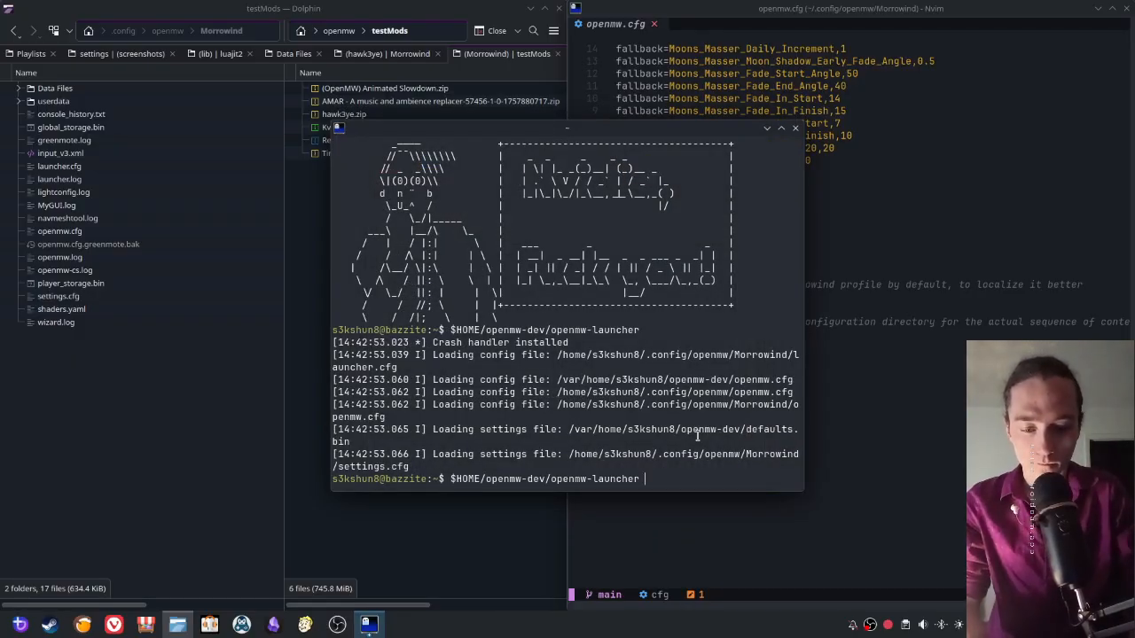
text(exit)
key(Return)
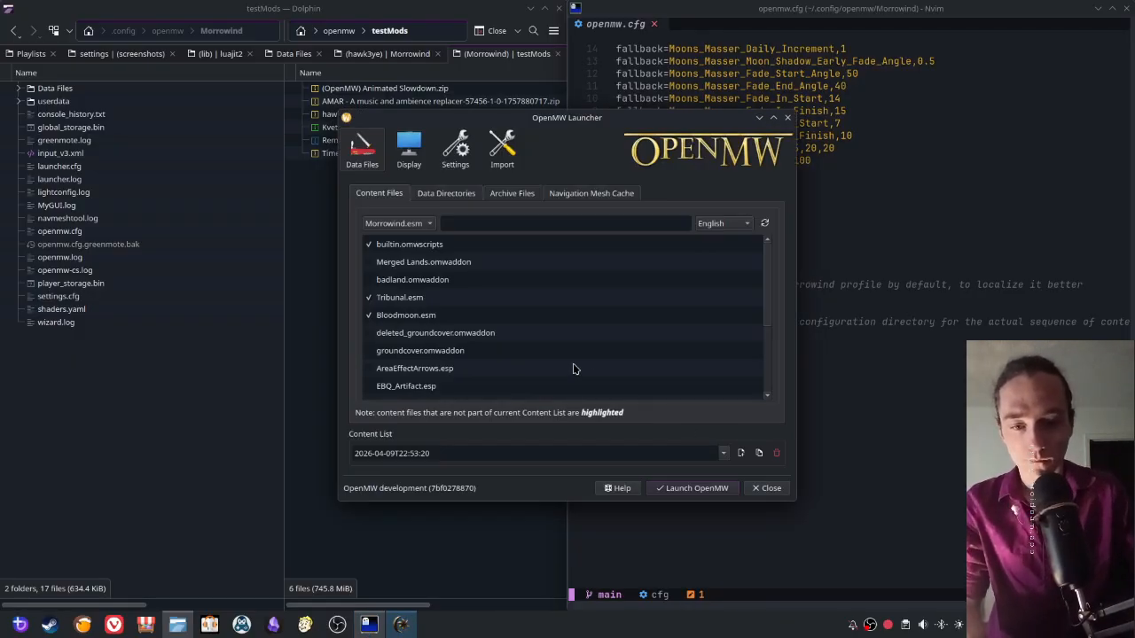
drag(509, 119, 0, 154)
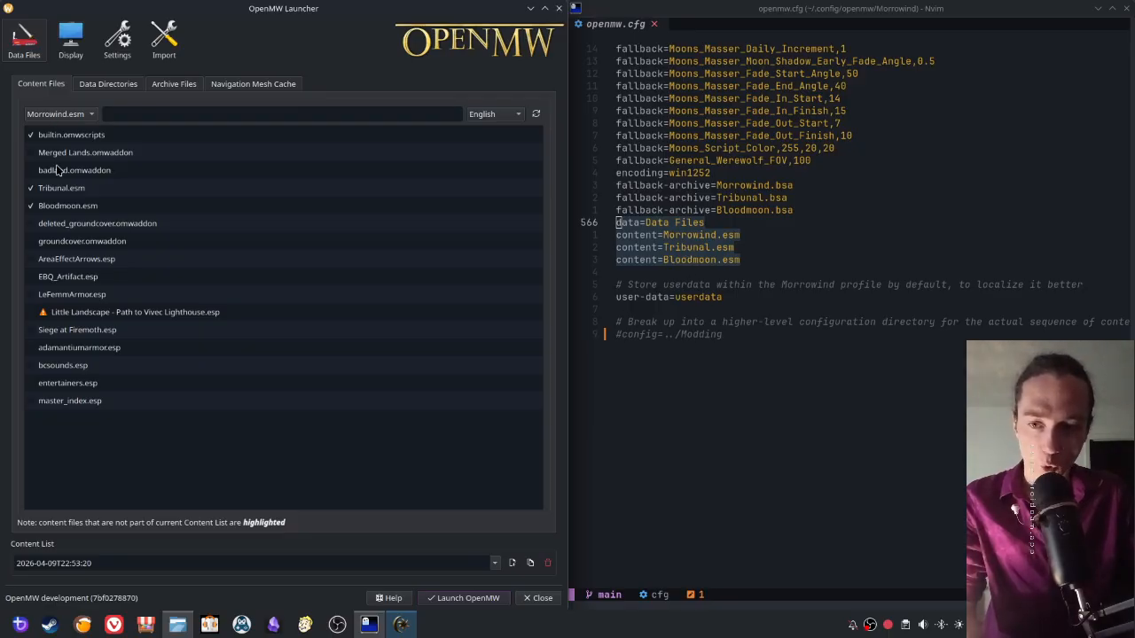
- Compare the data=Data Files line in openmw.cfg with the Data Files entry in the launcher's data directories
mouse_move(62, 212)
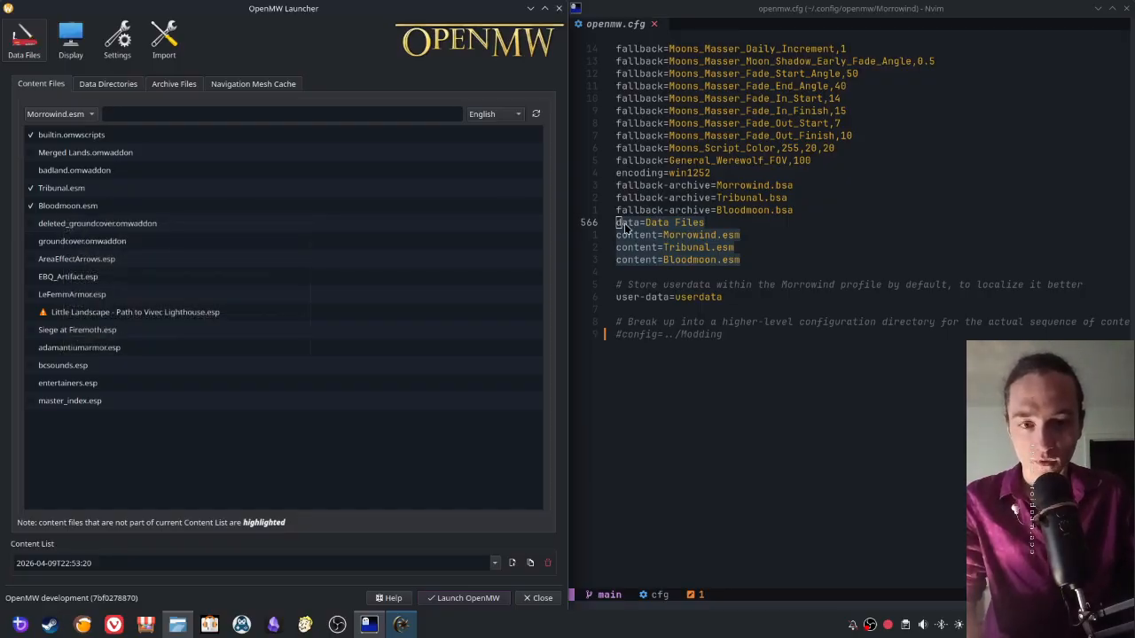
drag(618, 222, 727, 227)
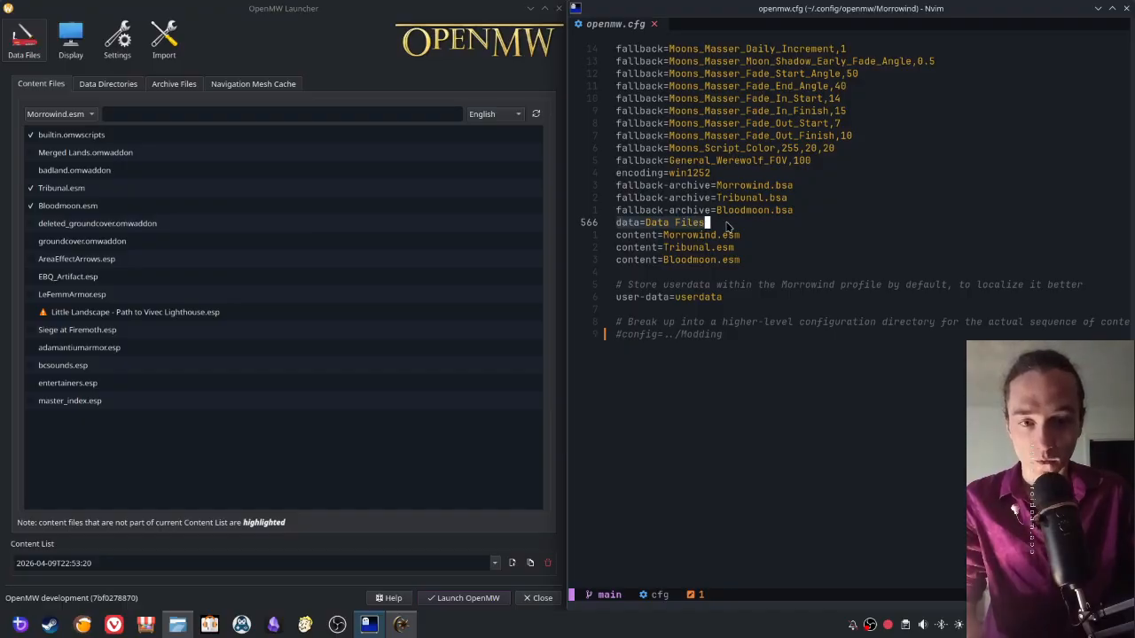
click(92, 85)
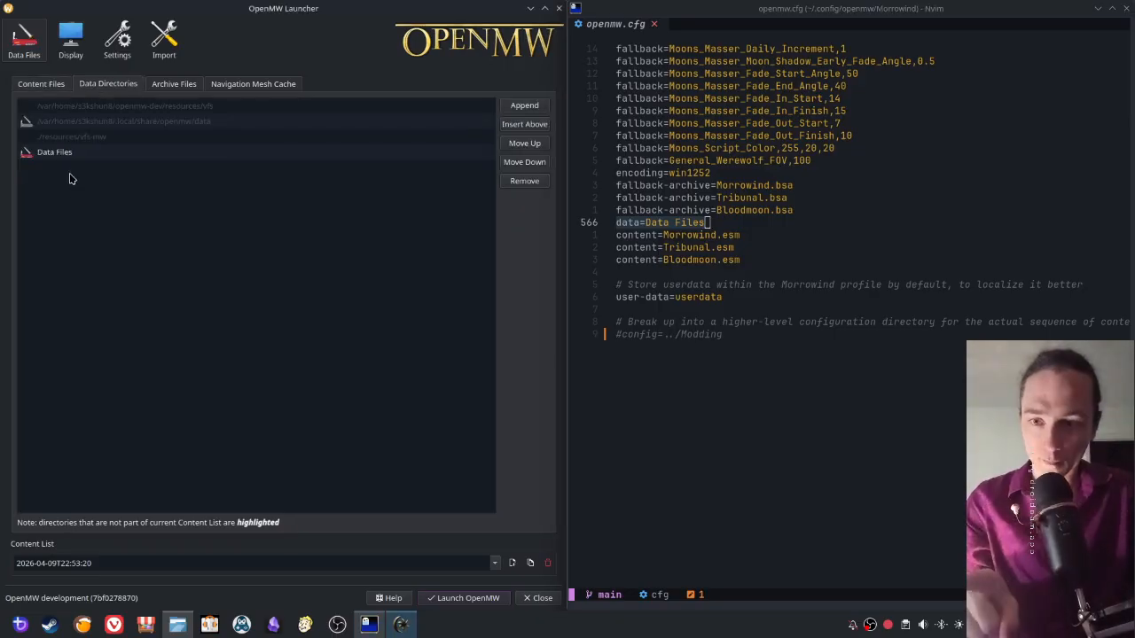
click(59, 157)
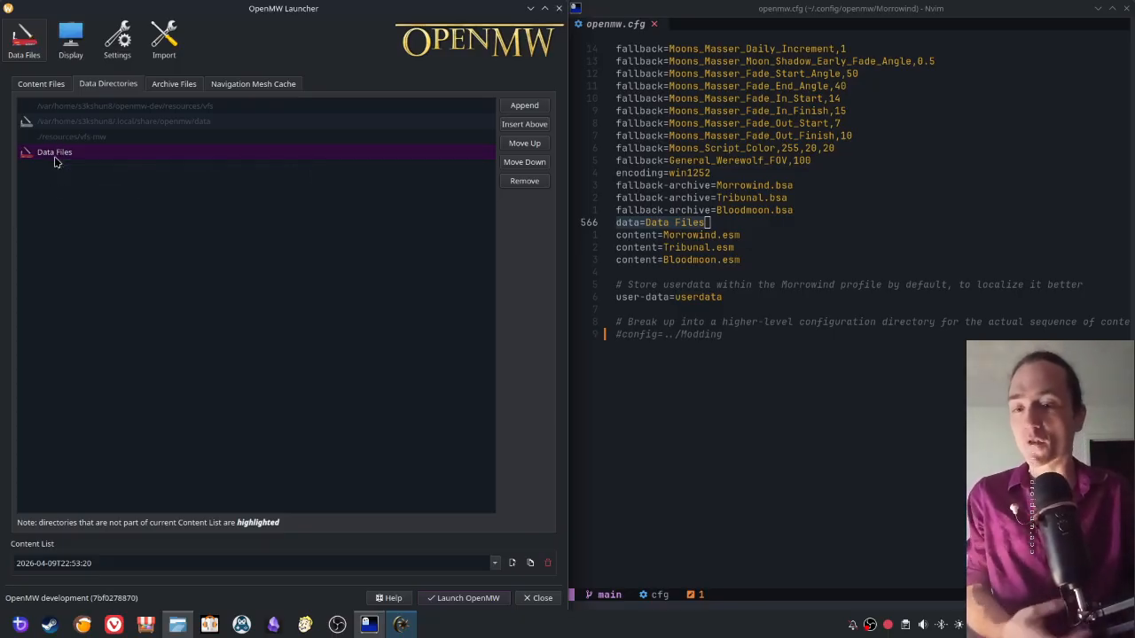
mouse_move(55, 157)
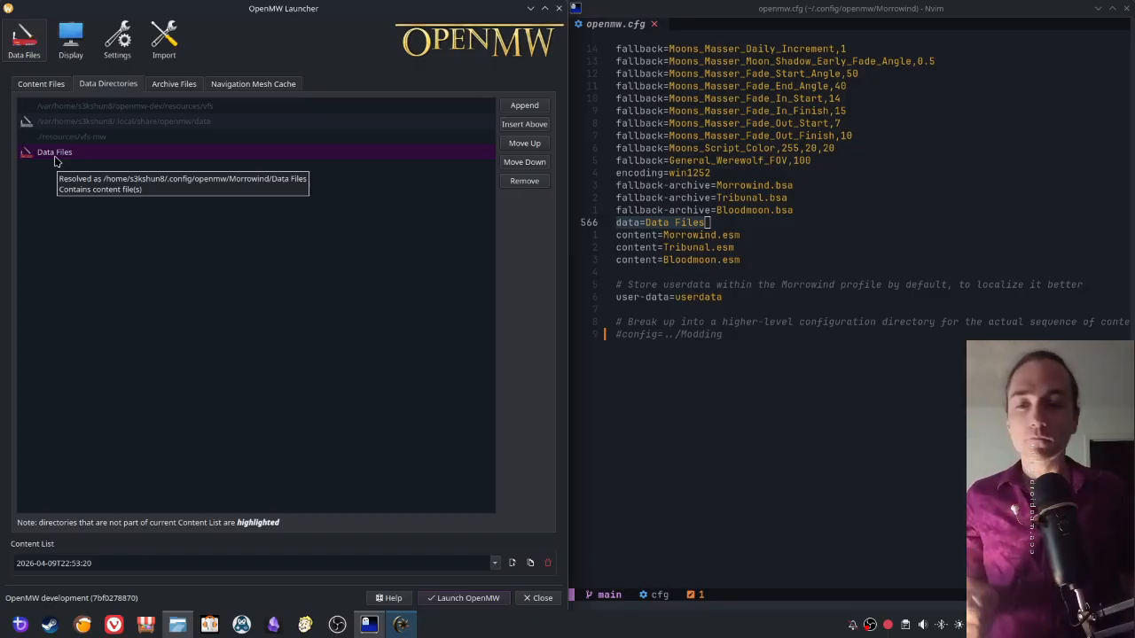
- Highlight only the Data Files value of the data line in openmw.cfg
click(643, 229)
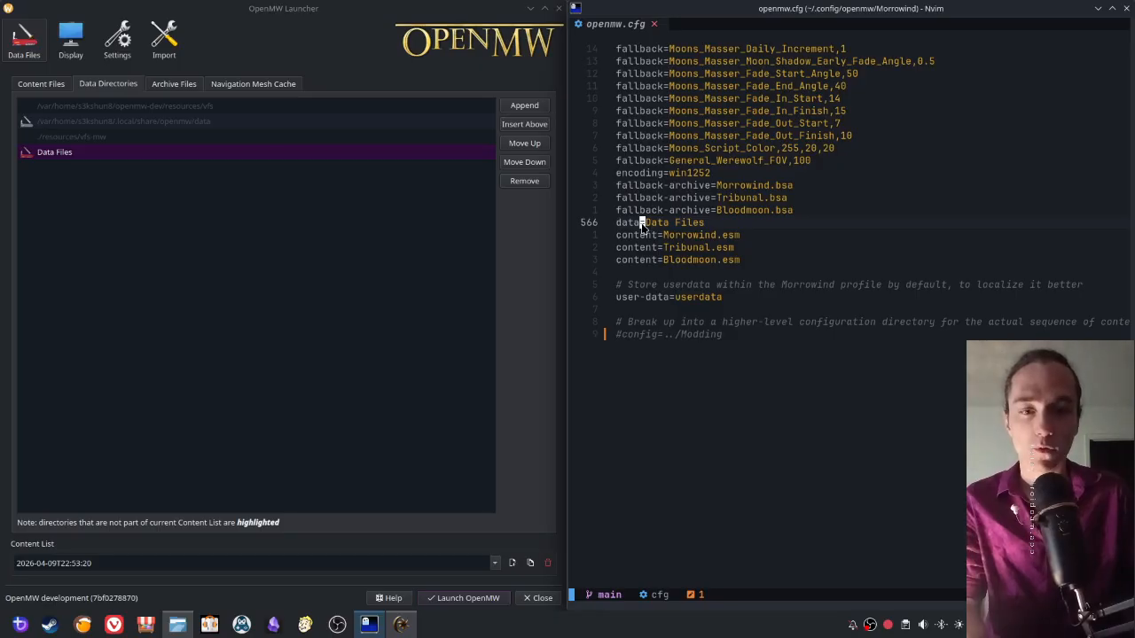
click(681, 224)
click(723, 223)
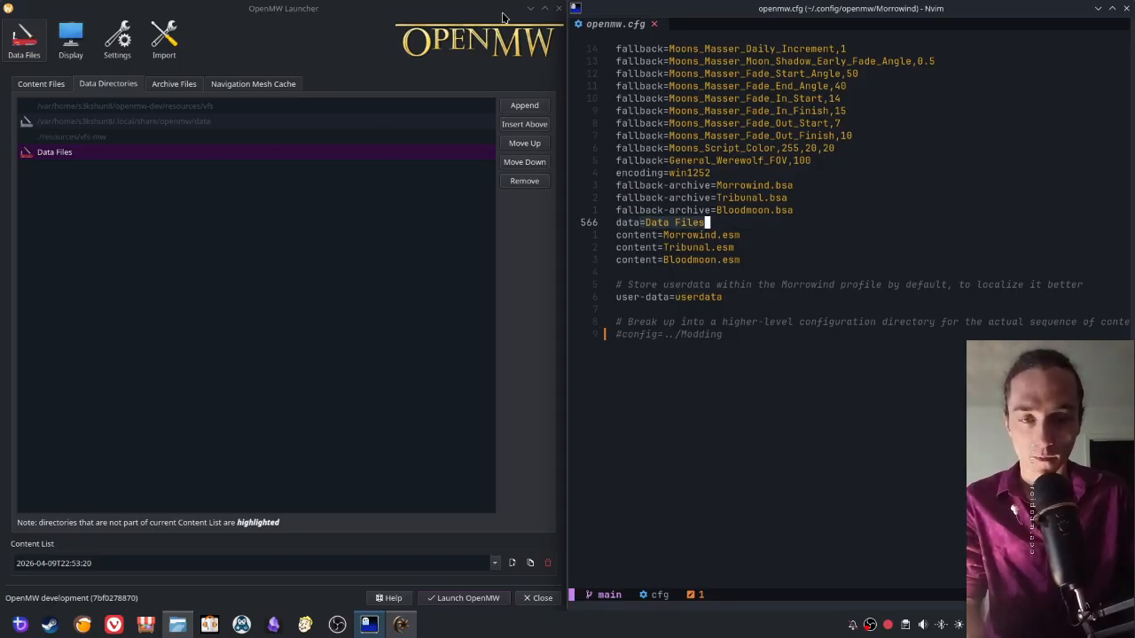
- Minimize the launcher, locate openmw.cfg in Dolphin's Morrowind folder and open the Data Files folder beside it
click(530, 10)
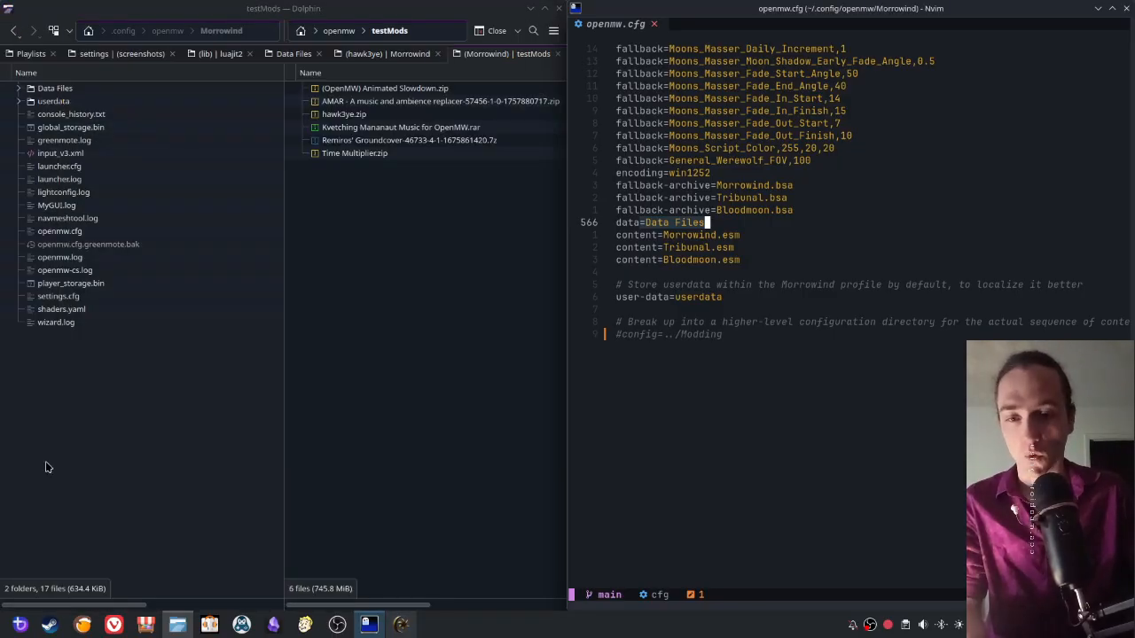
click(45, 461)
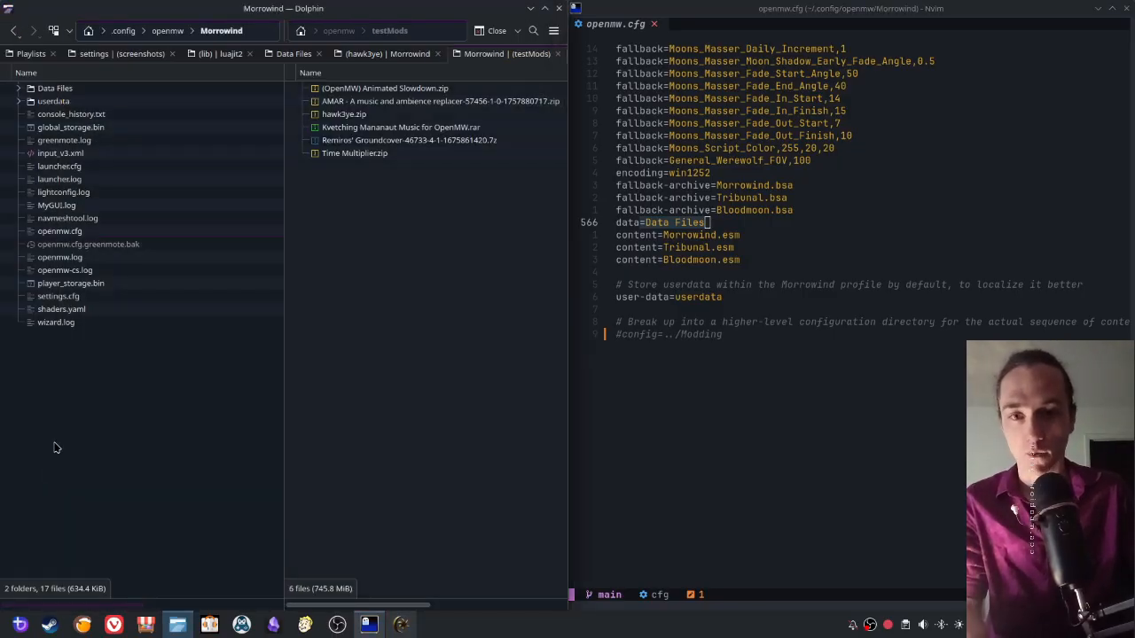
click(50, 232)
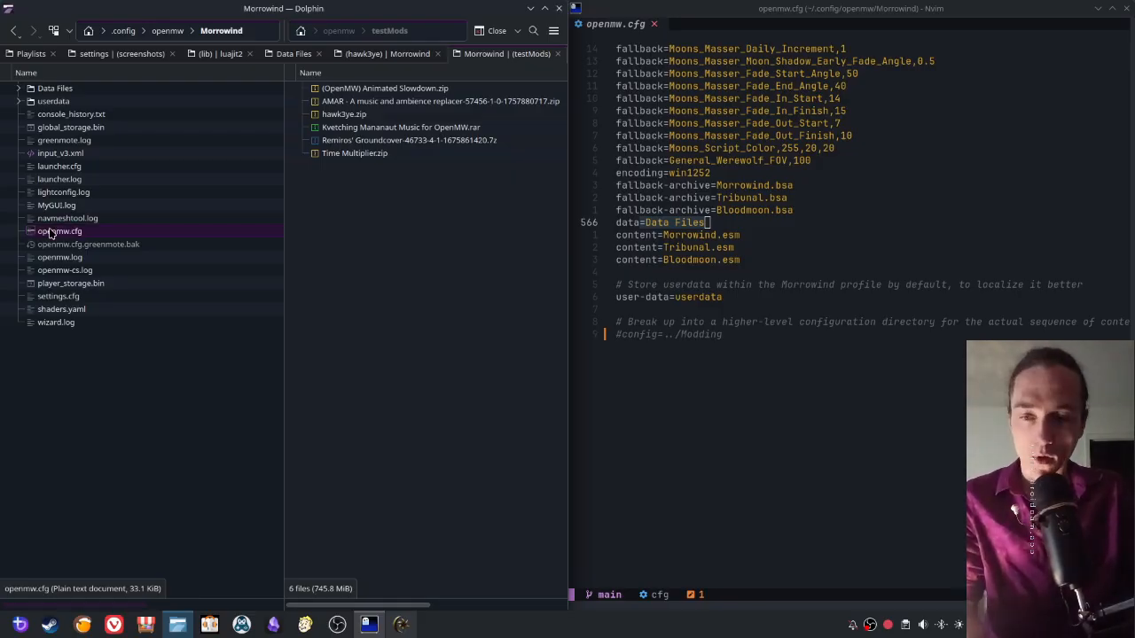
click(51, 90)
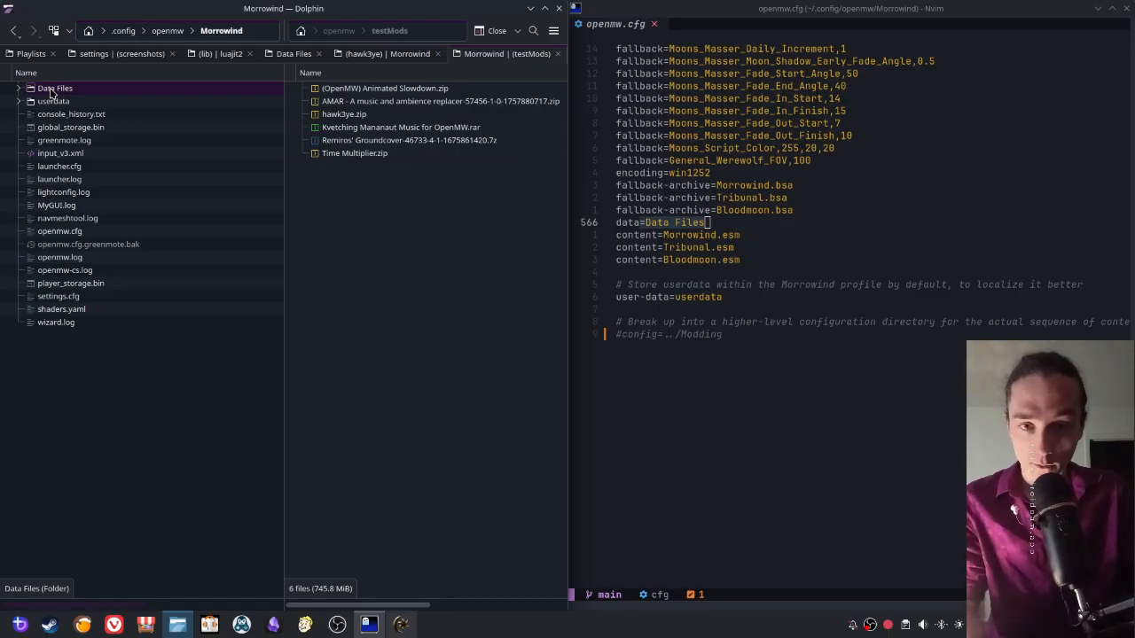
double_click(51, 91)
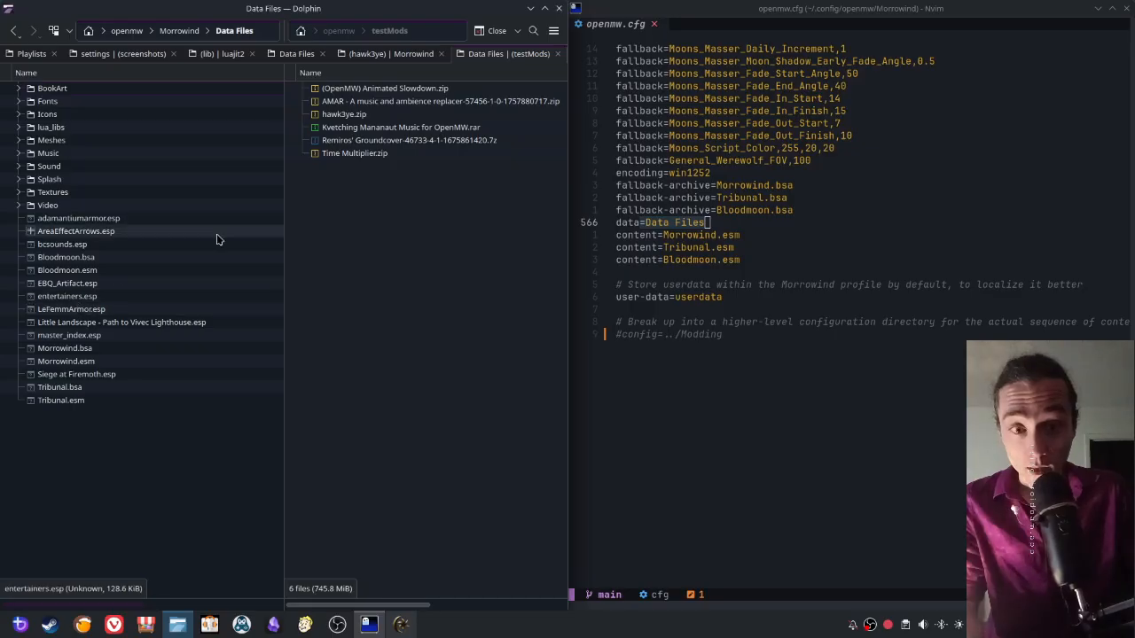
- Restore the OpenMW Launcher, tile it beside Dolphin and select Tribunal.esm in its content files list
click(401, 624)
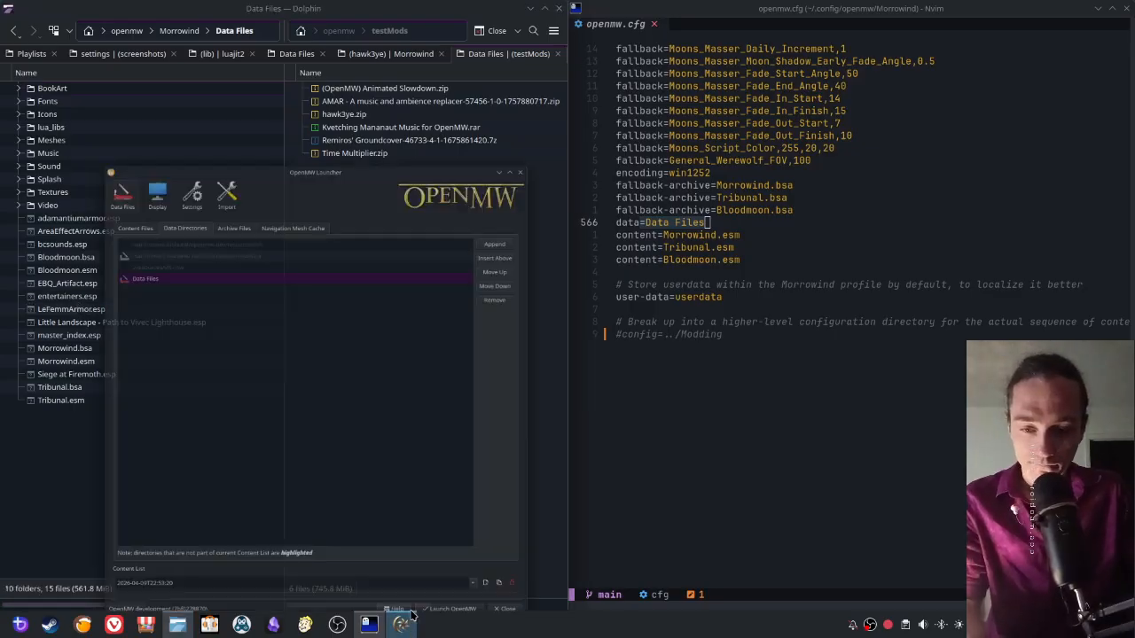
key(super+Right)
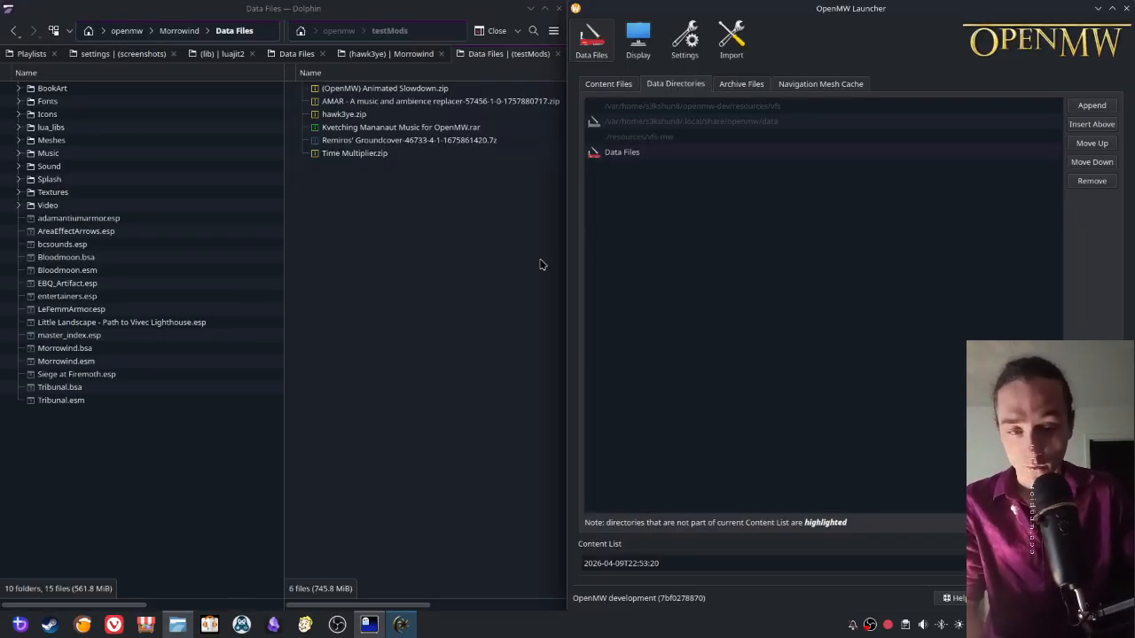
click(614, 85)
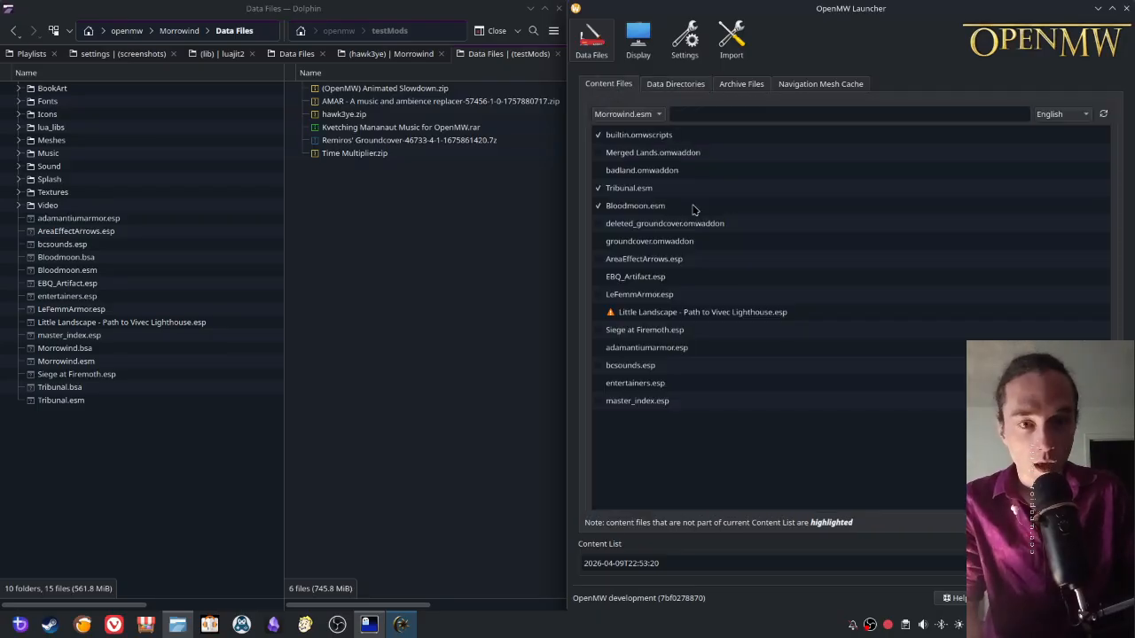
click(628, 190)
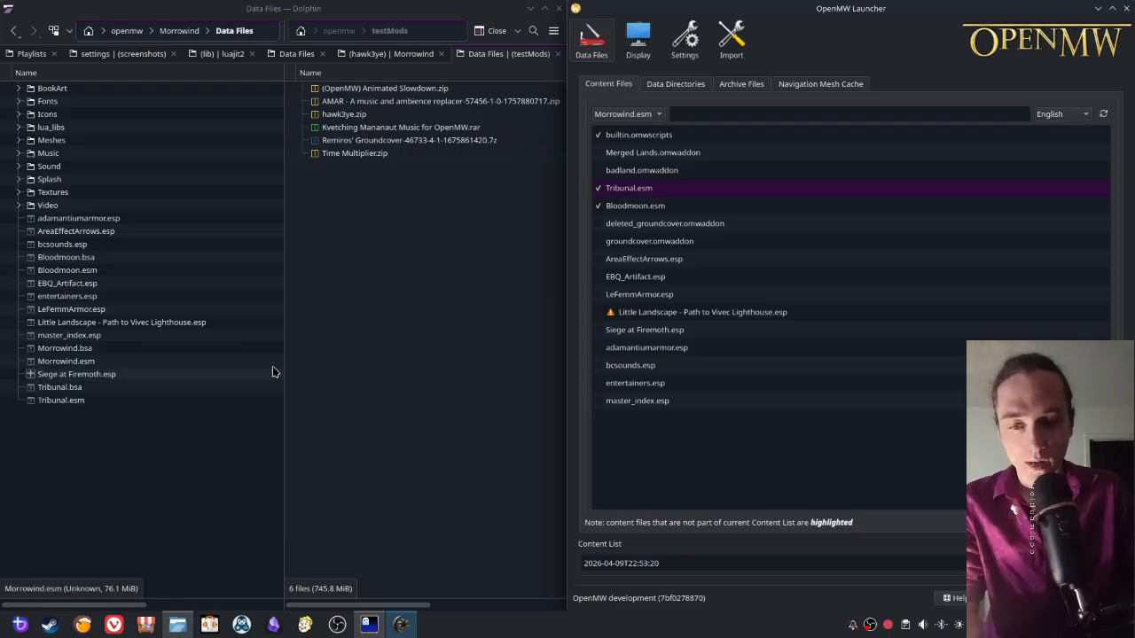
- Widen the Data Files pane and examine its contents sorted by modification date, newest first
drag(283, 362, 404, 324)
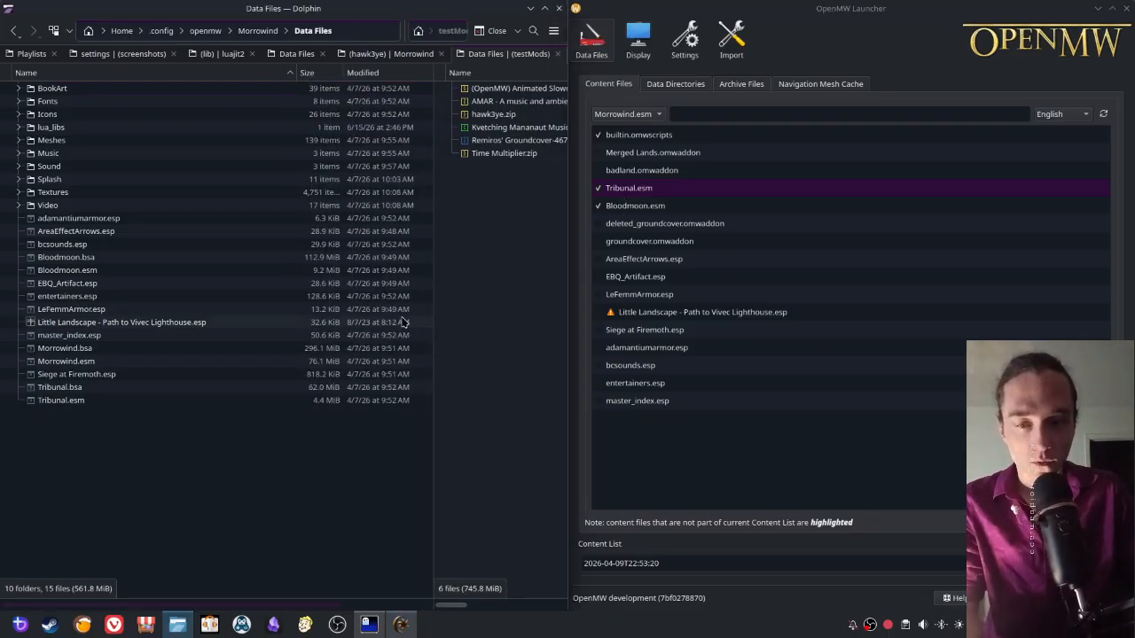
click(372, 74)
click(372, 74)
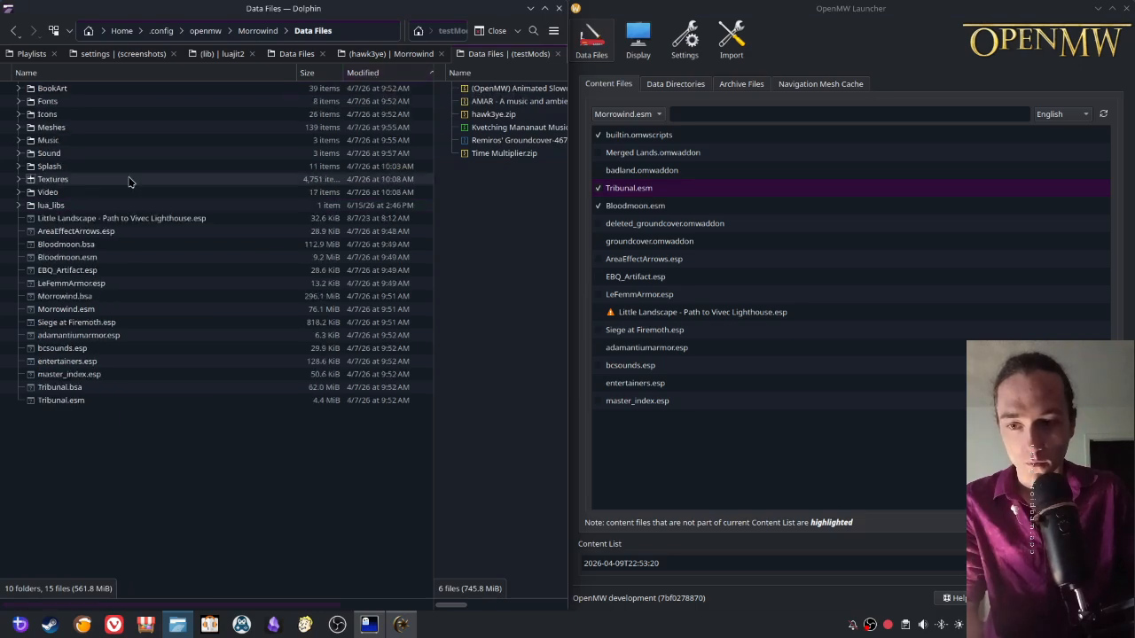
click(368, 74)
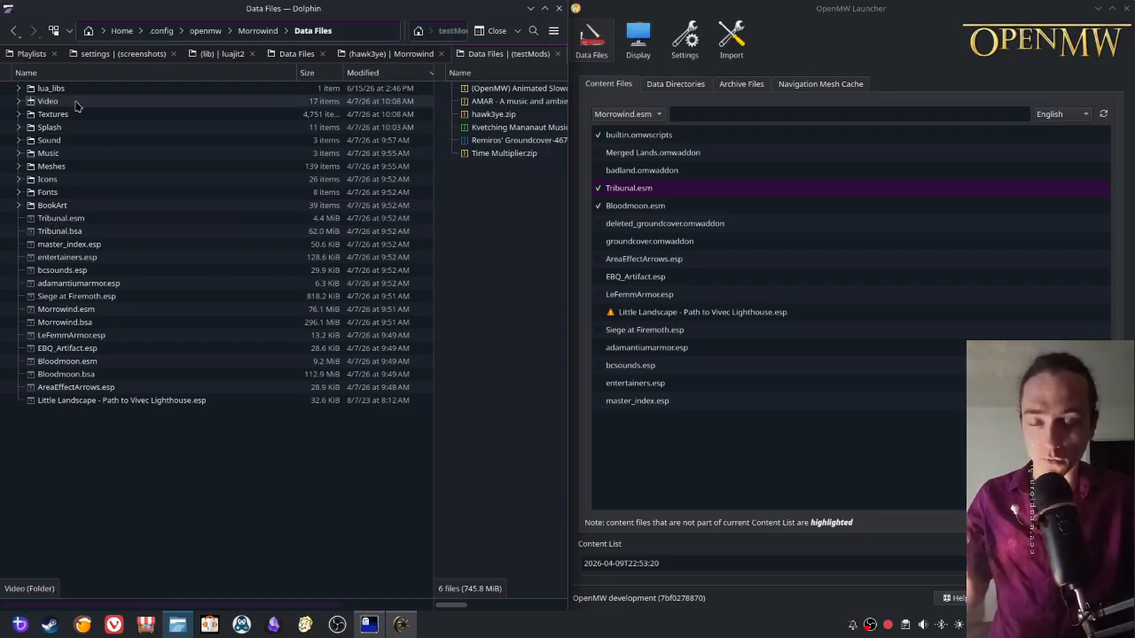
- Sort the Data Files folder by name and select Morrowind.esm, Tribunal.esm and Bloodmoon.esm together in Dolphin
click(45, 70)
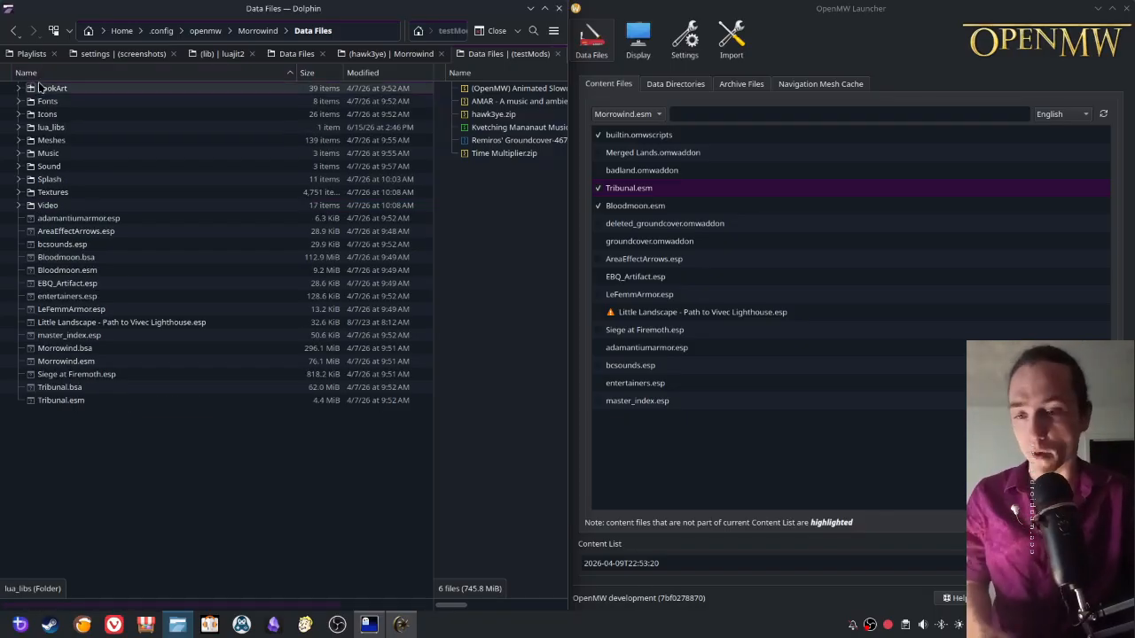
click(71, 363)
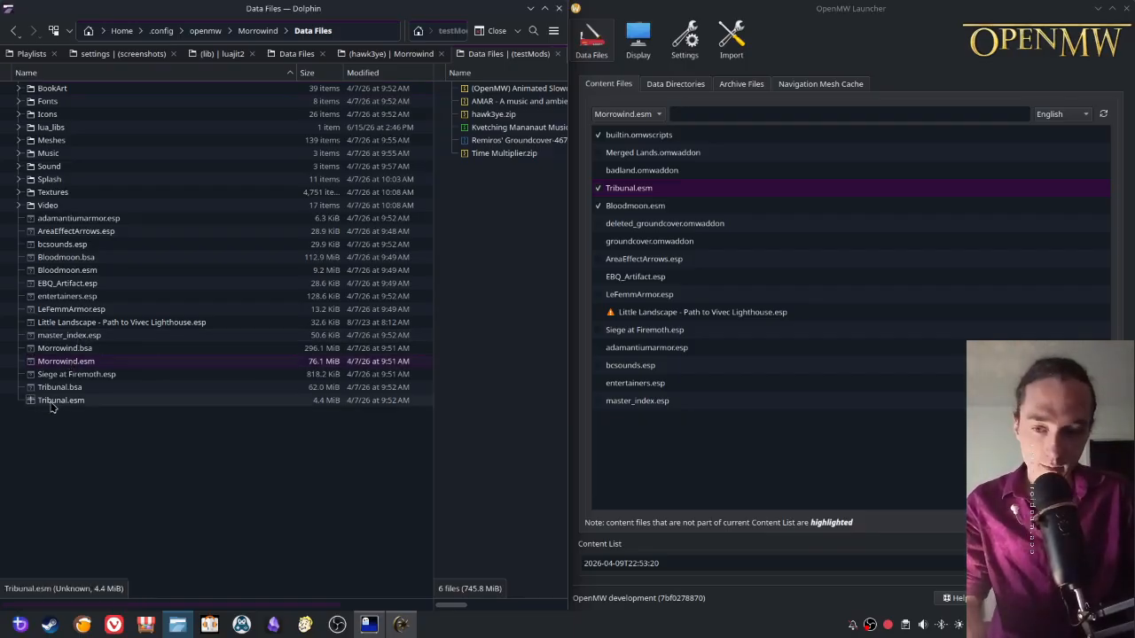
ctrl+click(53, 403)
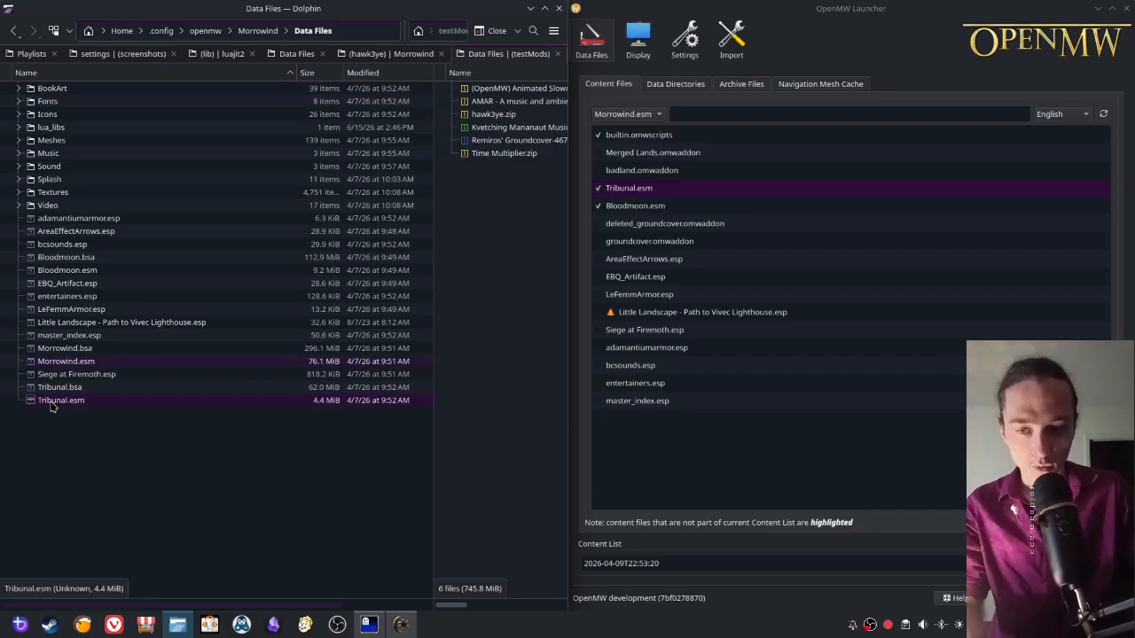
ctrl+click(50, 270)
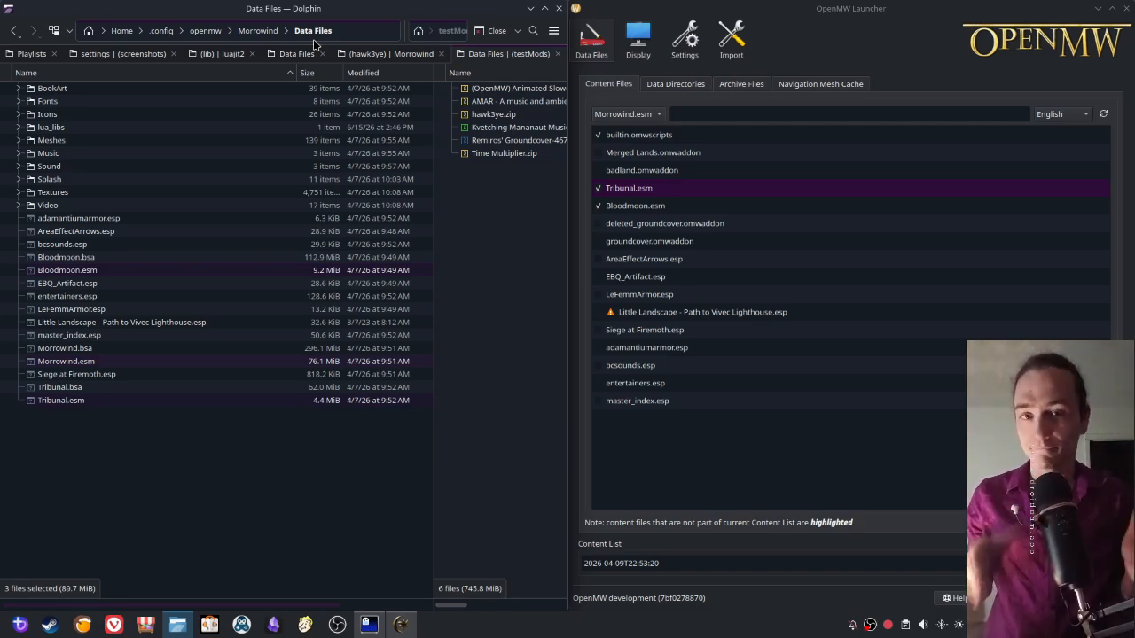
- Select the Data Files entry among the launcher's data directories, and examine the game file and plugins in its content files list
click(663, 86)
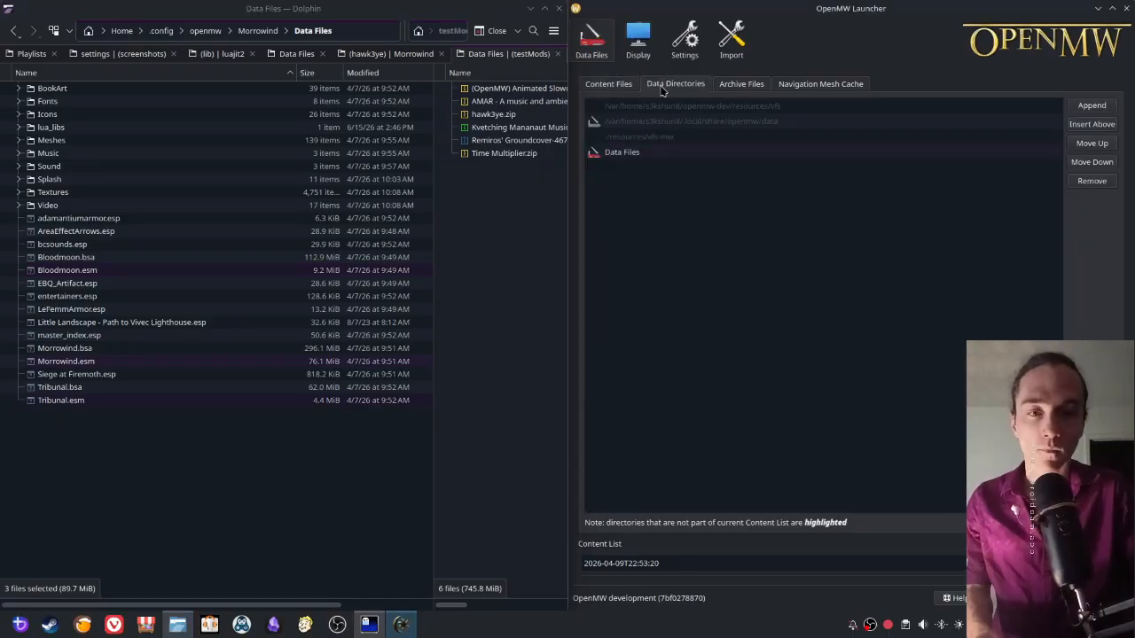
click(630, 155)
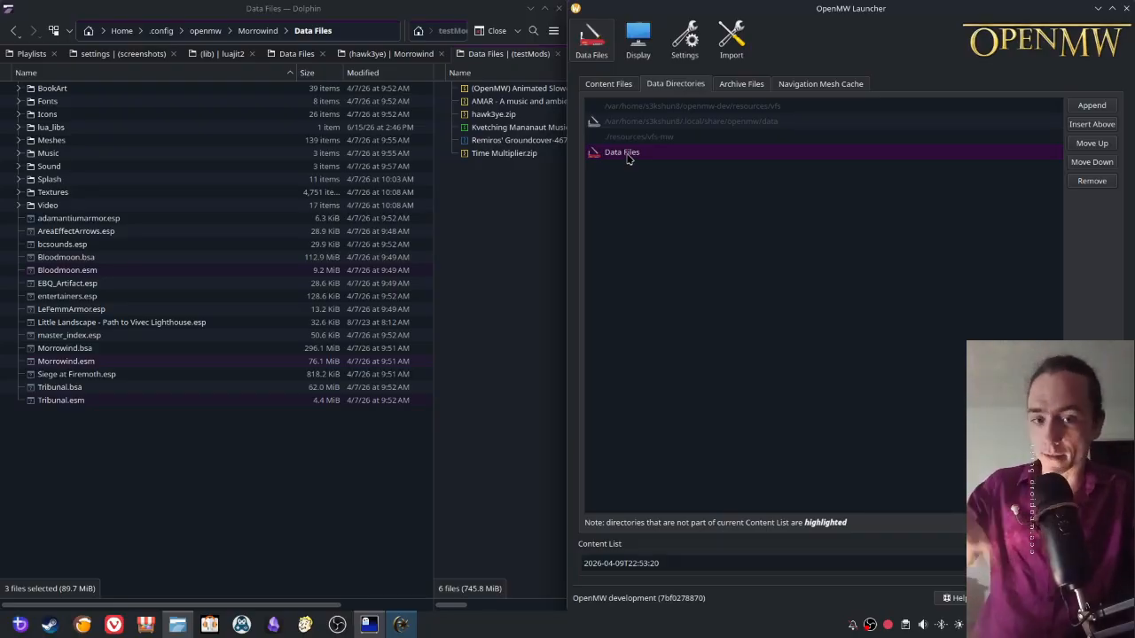
click(610, 86)
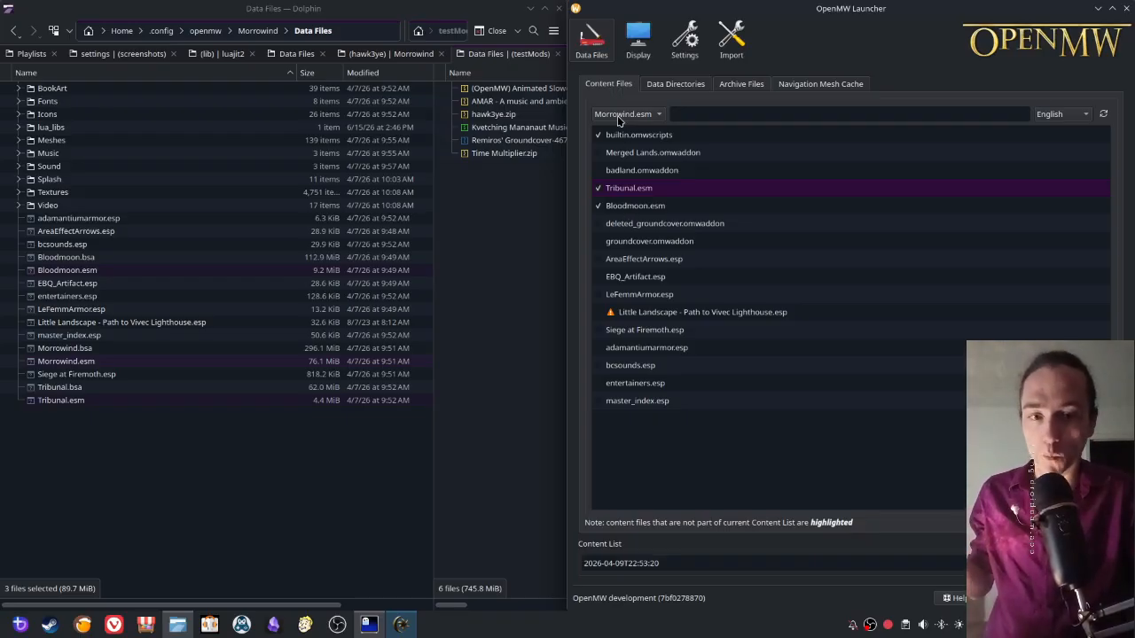
mouse_move(619, 208)
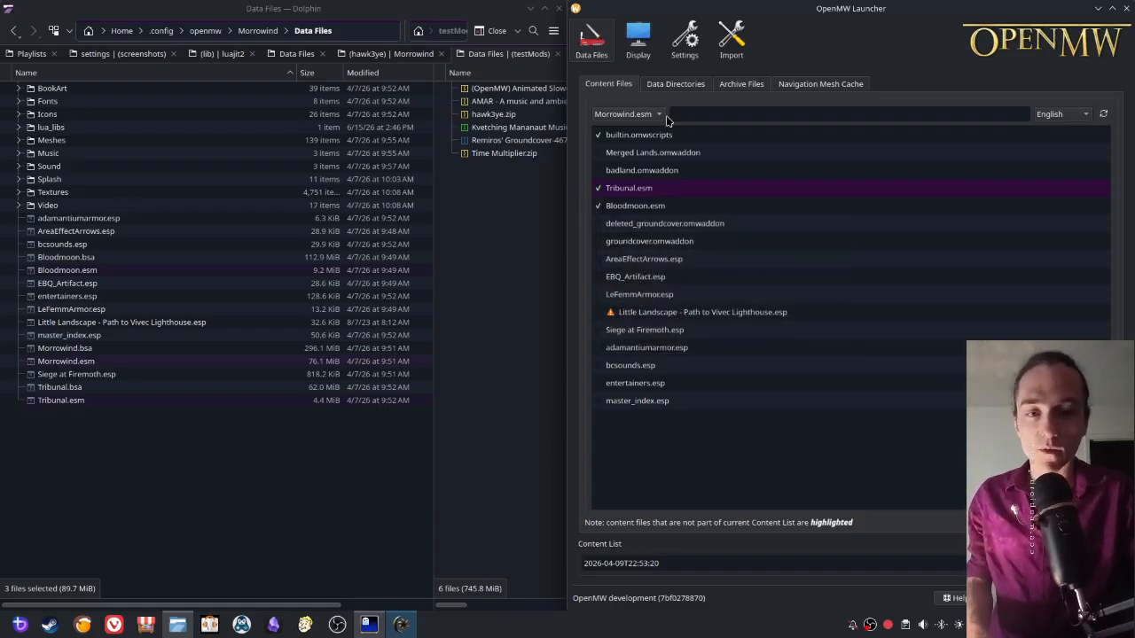
mouse_move(822, 150)
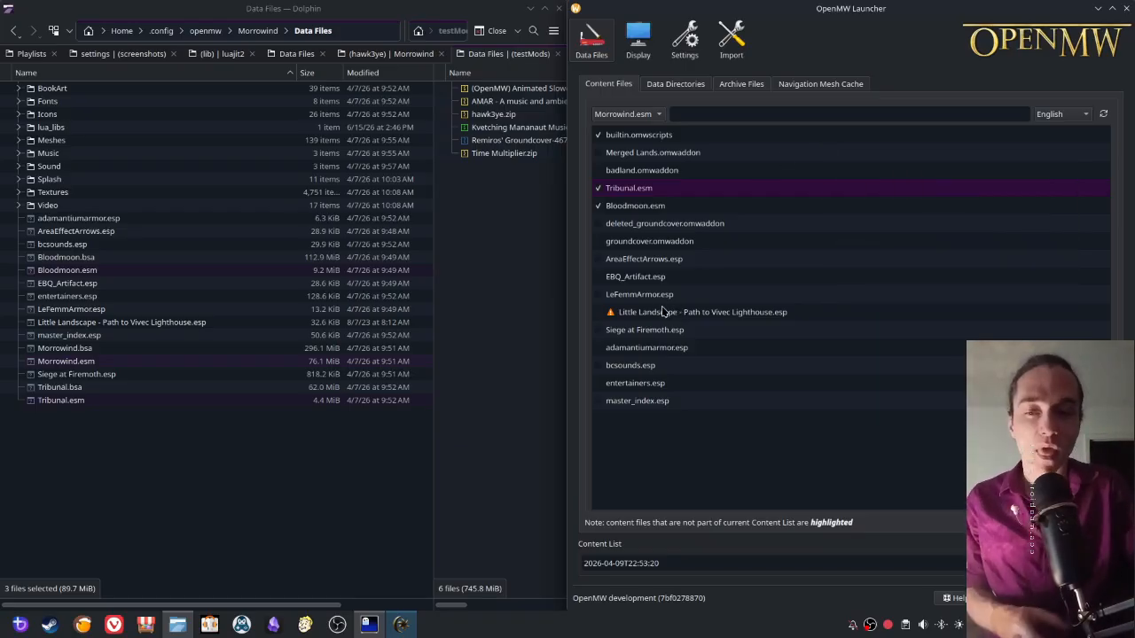
mouse_move(655, 312)
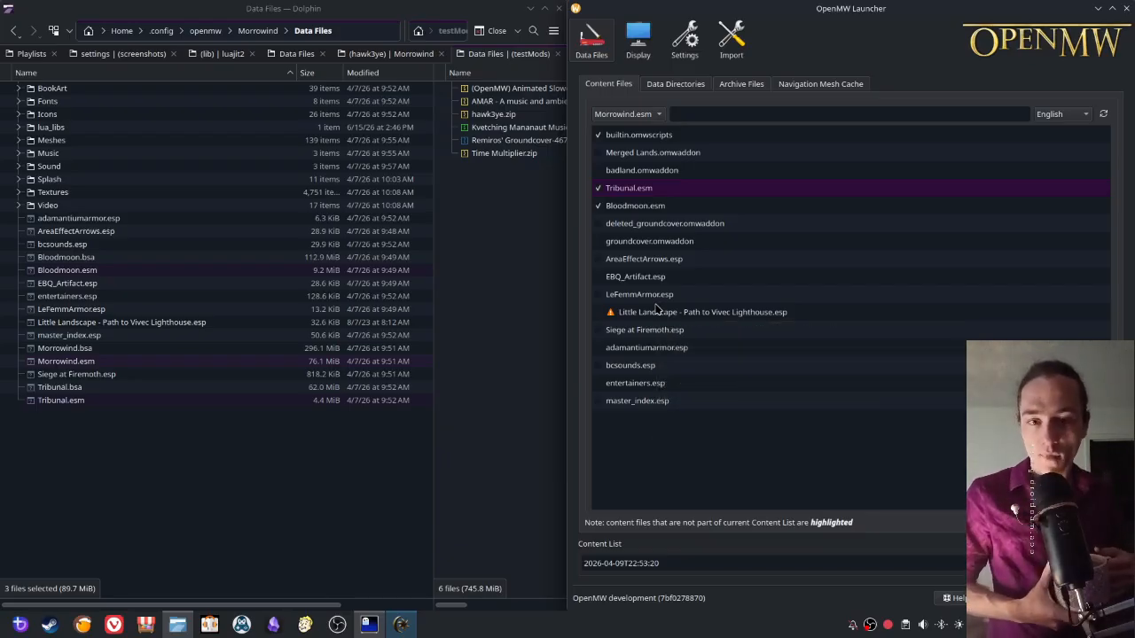
- Disable Bloodmoon.esm and Tribunal.esm in the launcher's content files list
click(646, 208)
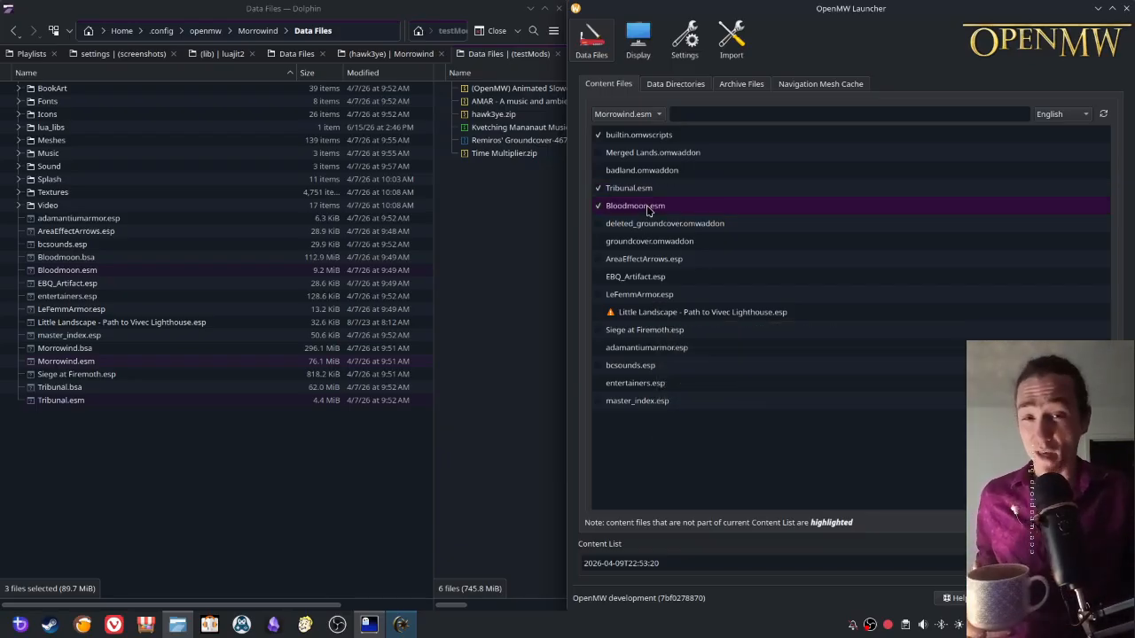
click(598, 205)
click(599, 188)
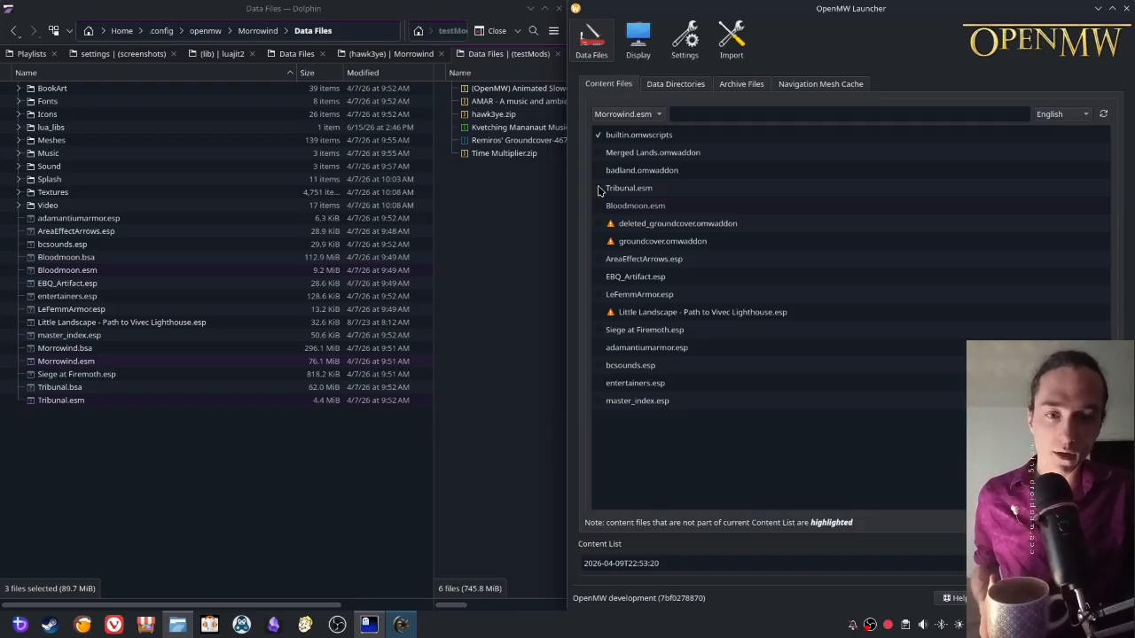
- Set the launcher's game file to <No game file>, and return it to Morrowind.esm
click(610, 115)
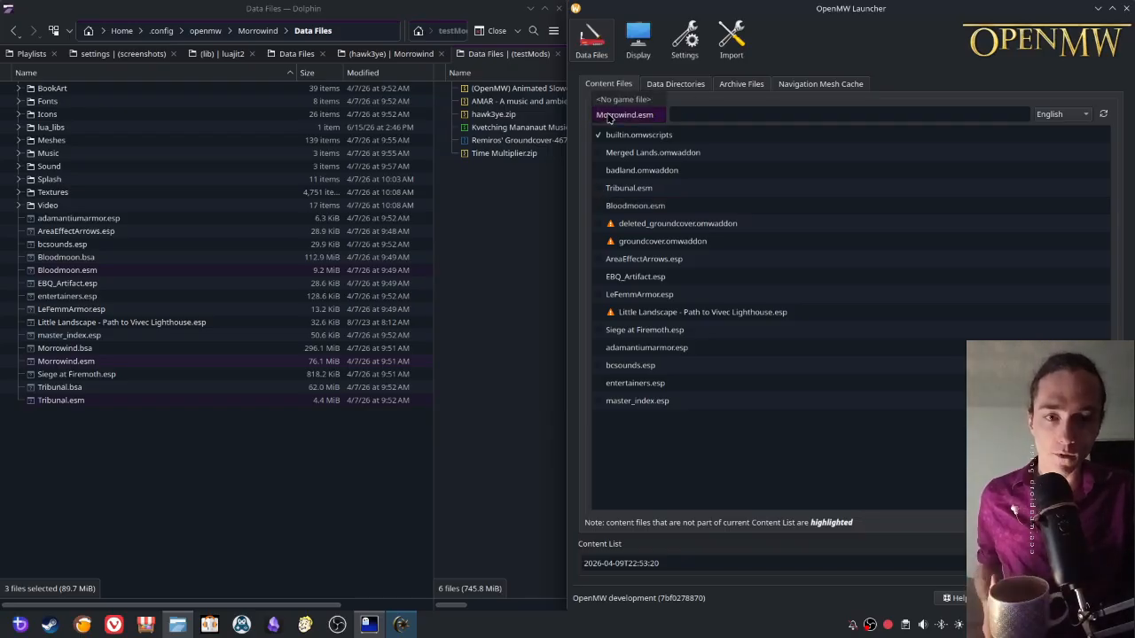
click(623, 100)
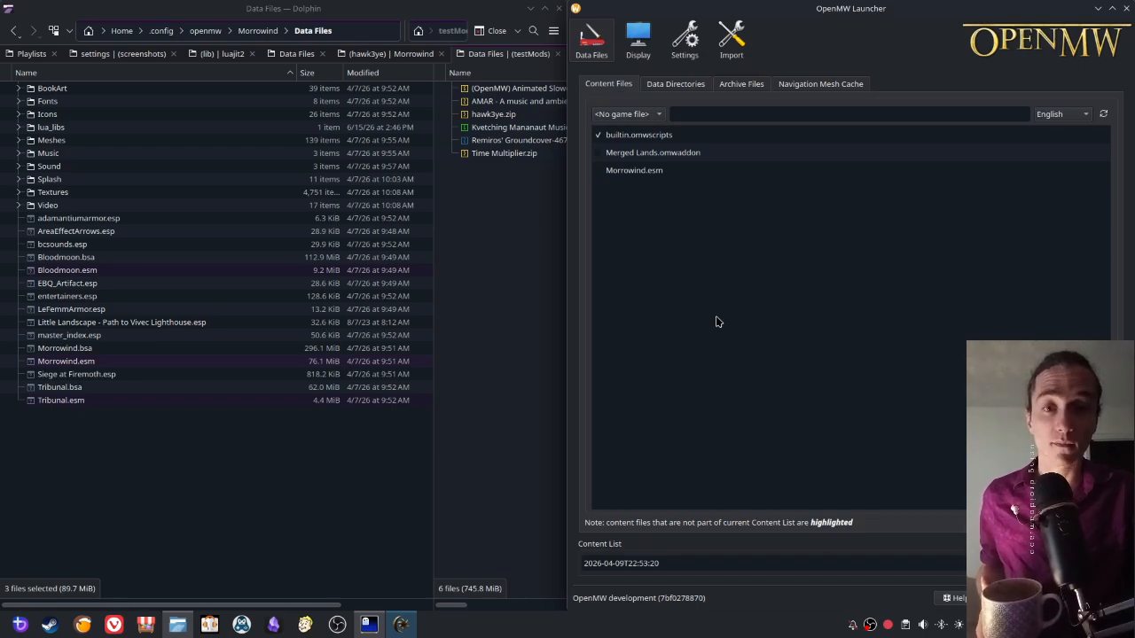
click(621, 114)
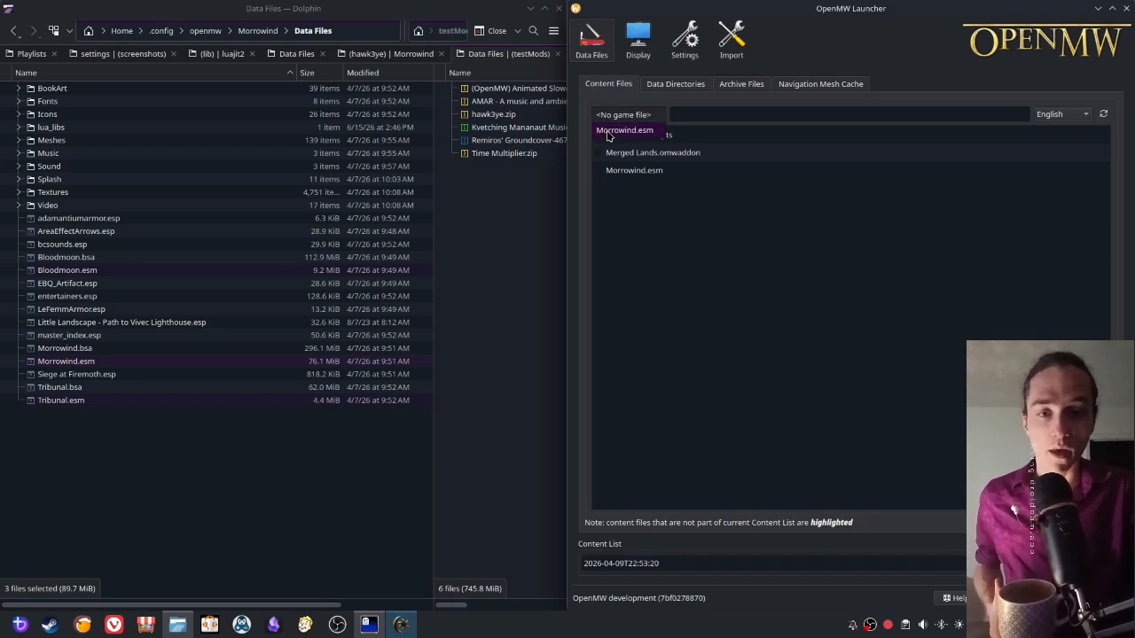
click(608, 133)
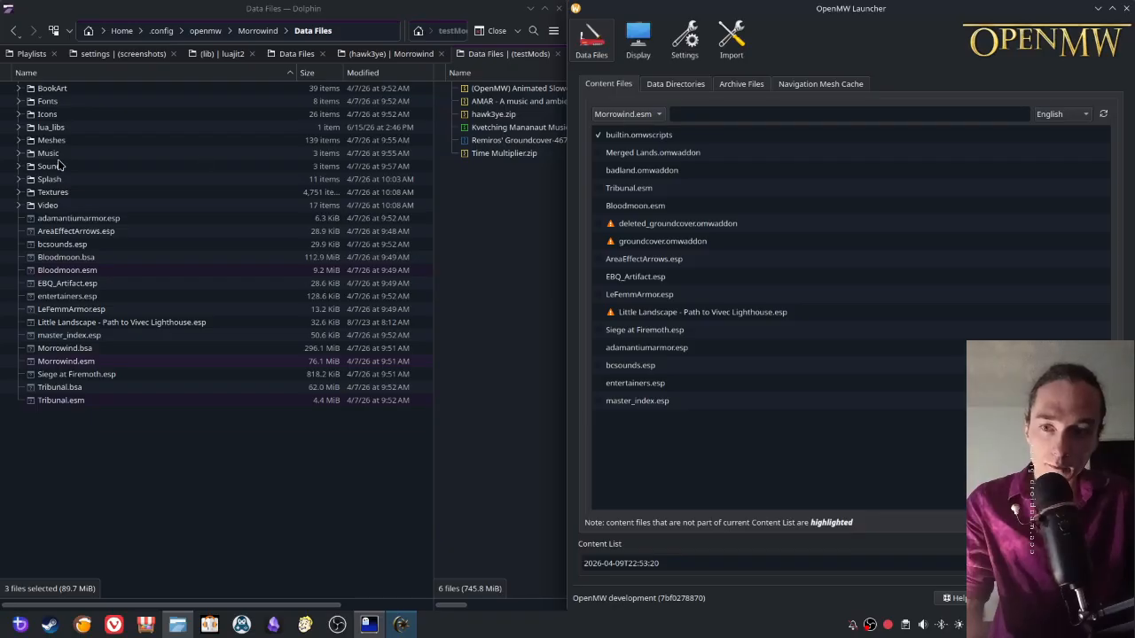
- Highlight all subfolders from BookArt to Video in Dolphin's Data Files folder, and clear the selection
shift+click(55, 89)
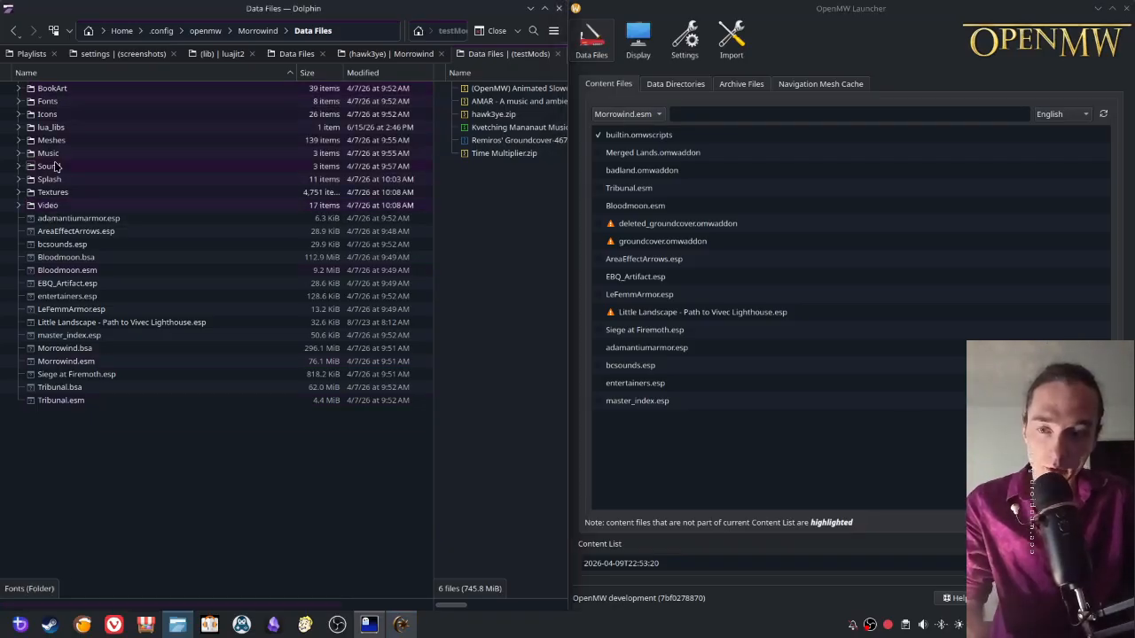
click(112, 488)
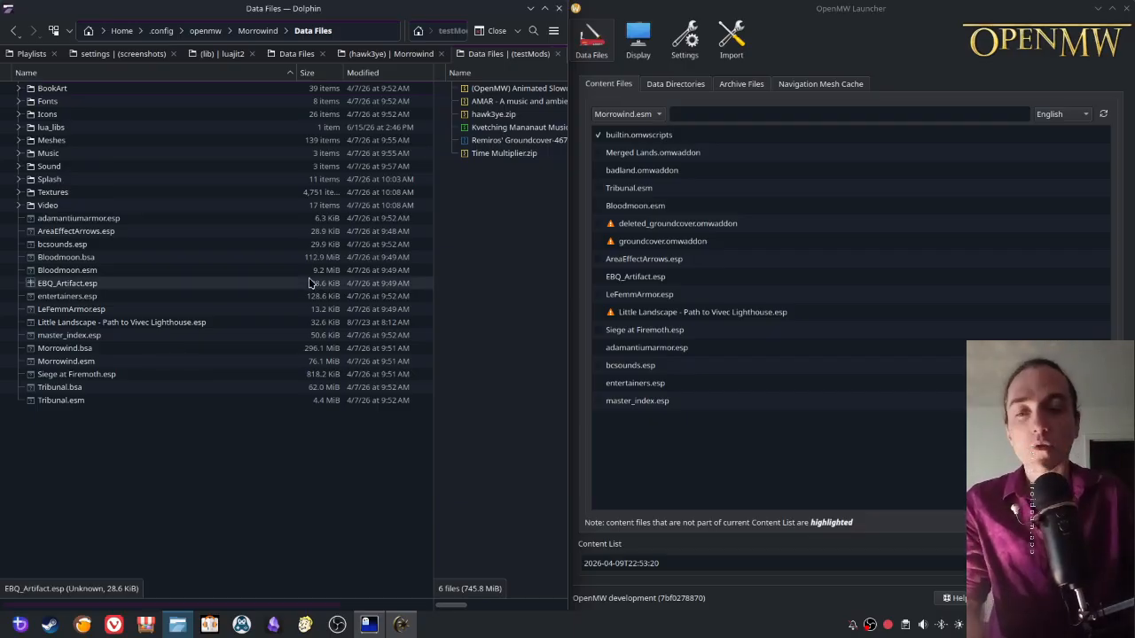
- Check the resolved path of the Data Files entry in the launcher's data directories, and review the content files list again
click(674, 85)
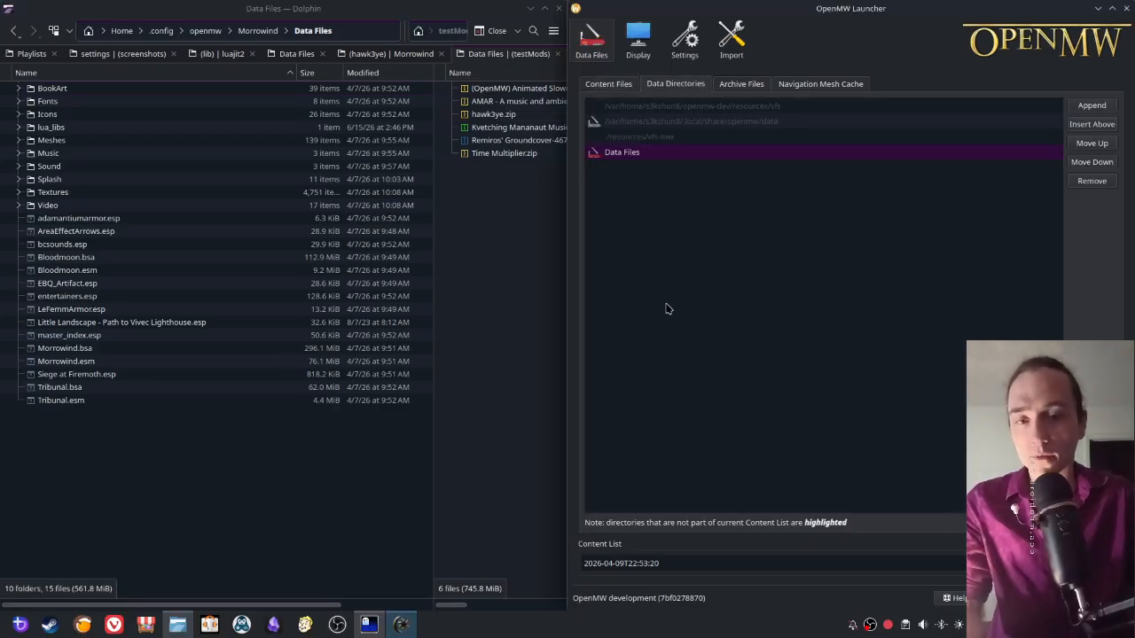
click(630, 198)
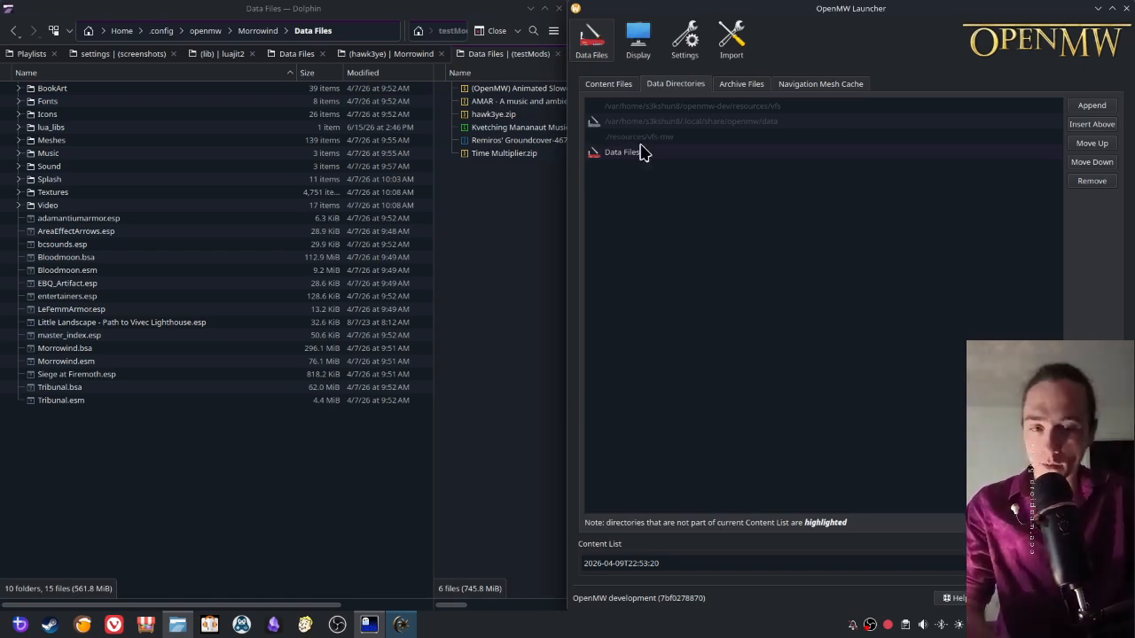
mouse_move(639, 155)
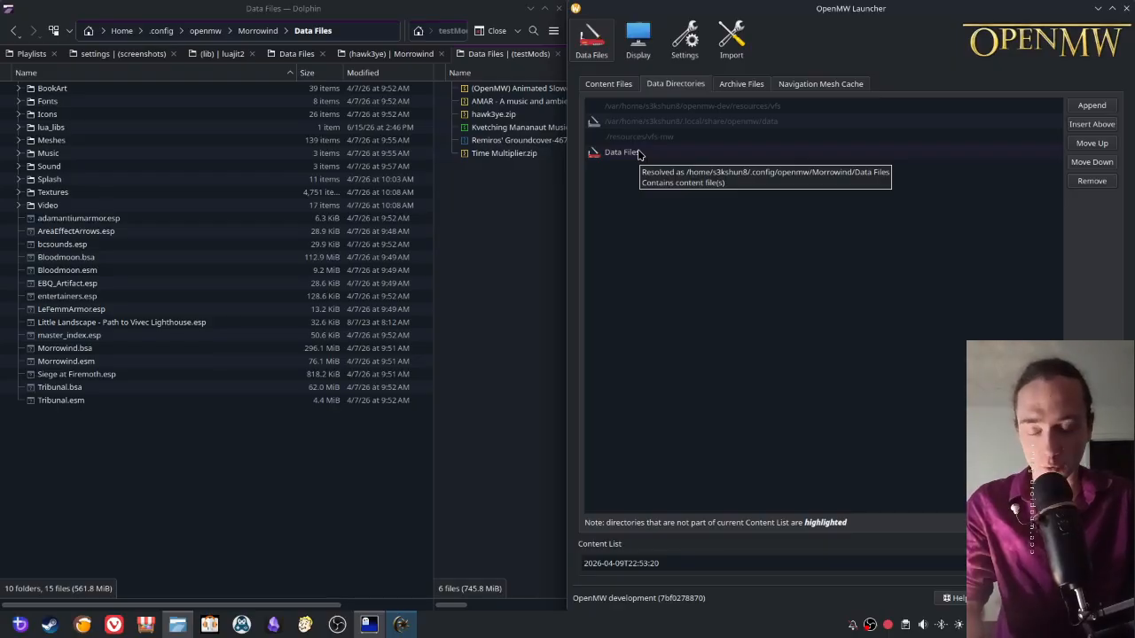
click(639, 155)
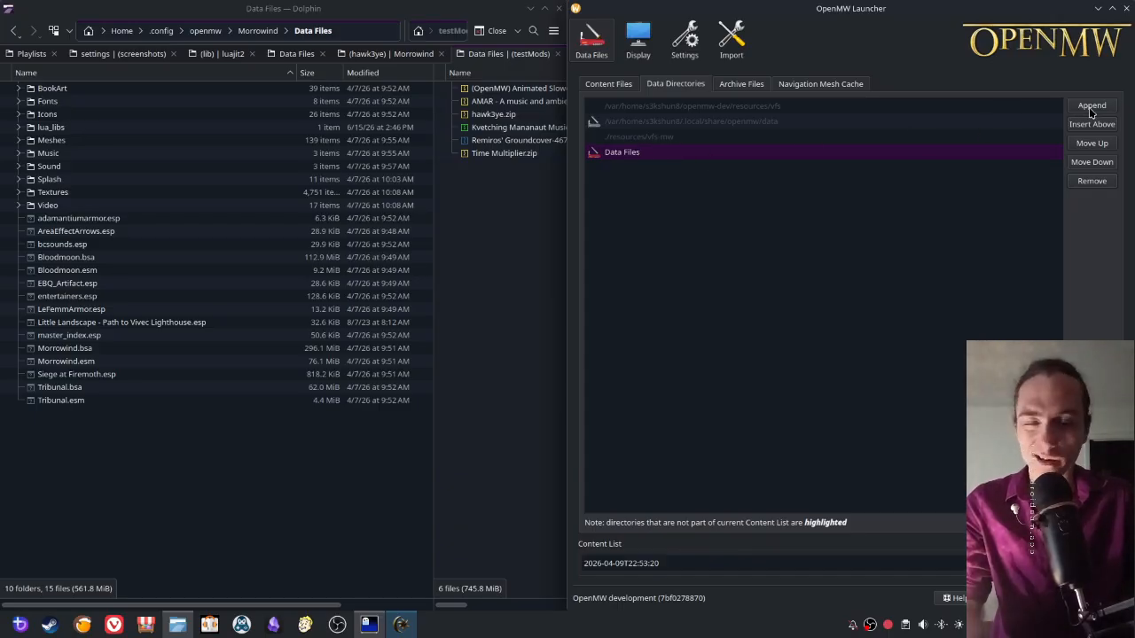
click(618, 88)
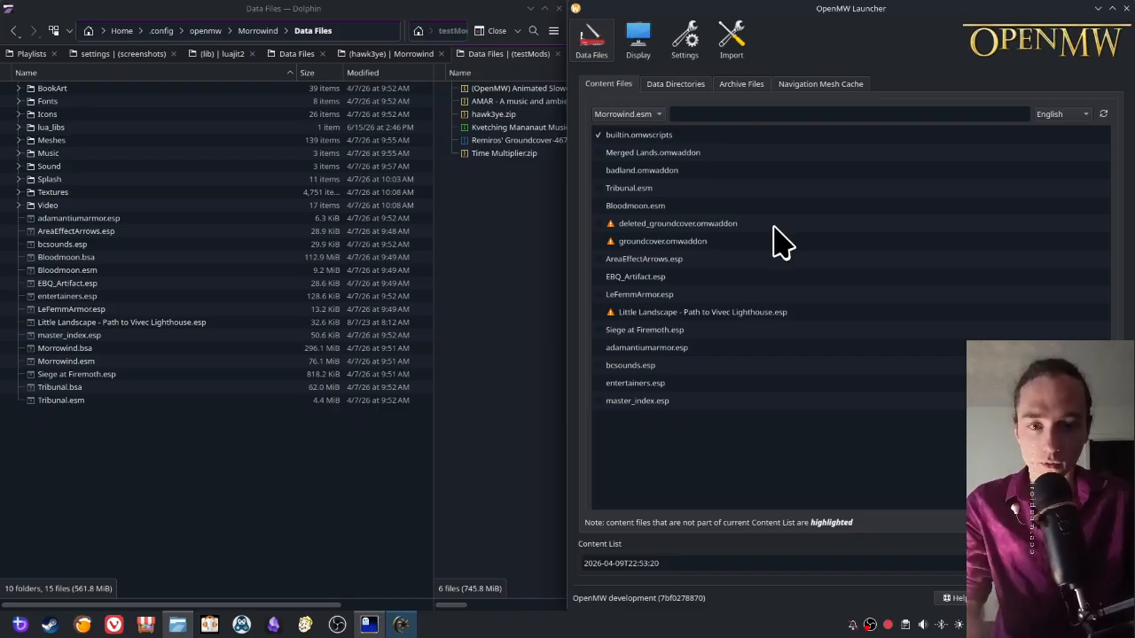
mouse_move(634, 193)
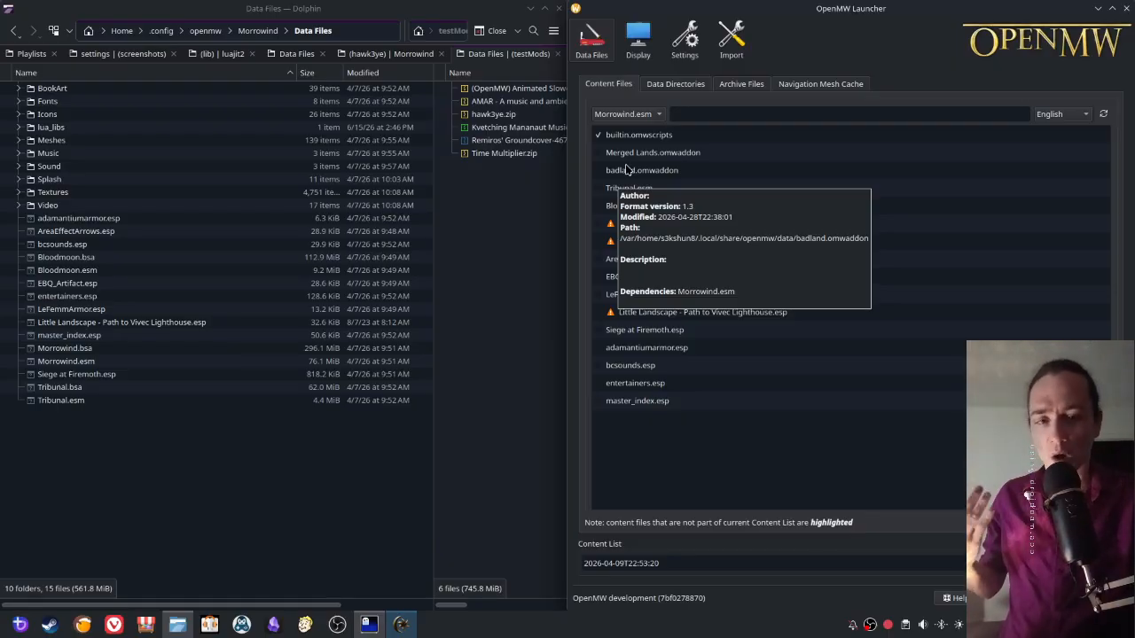
- Return to the launcher's data directories and try to open the .local/share/openmw/data directory in the file explorer
click(657, 86)
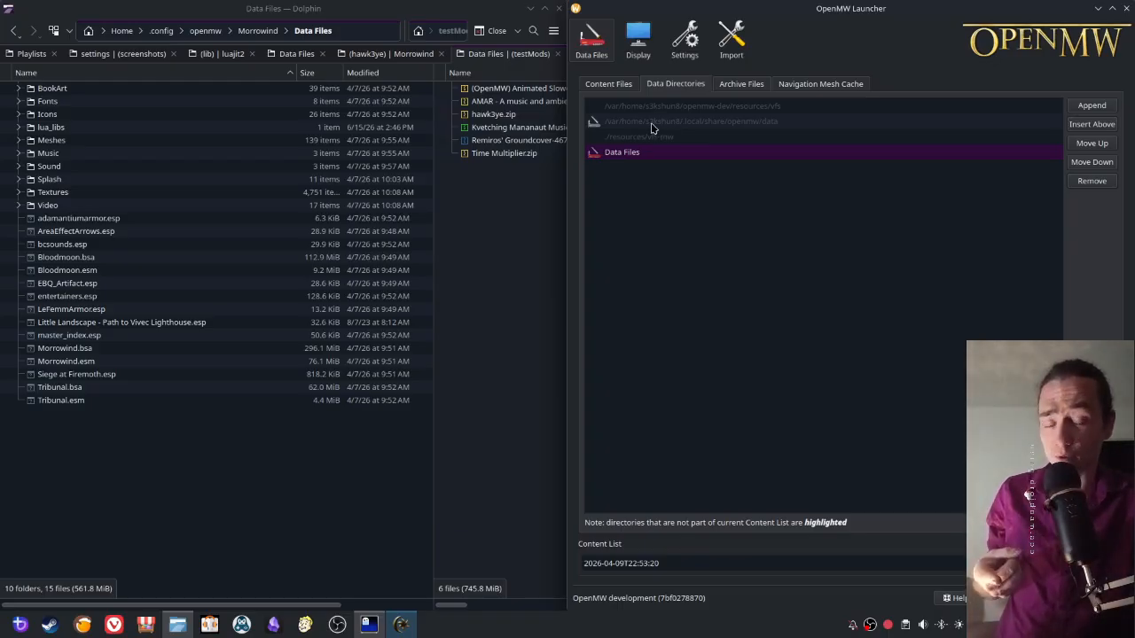
mouse_move(651, 128)
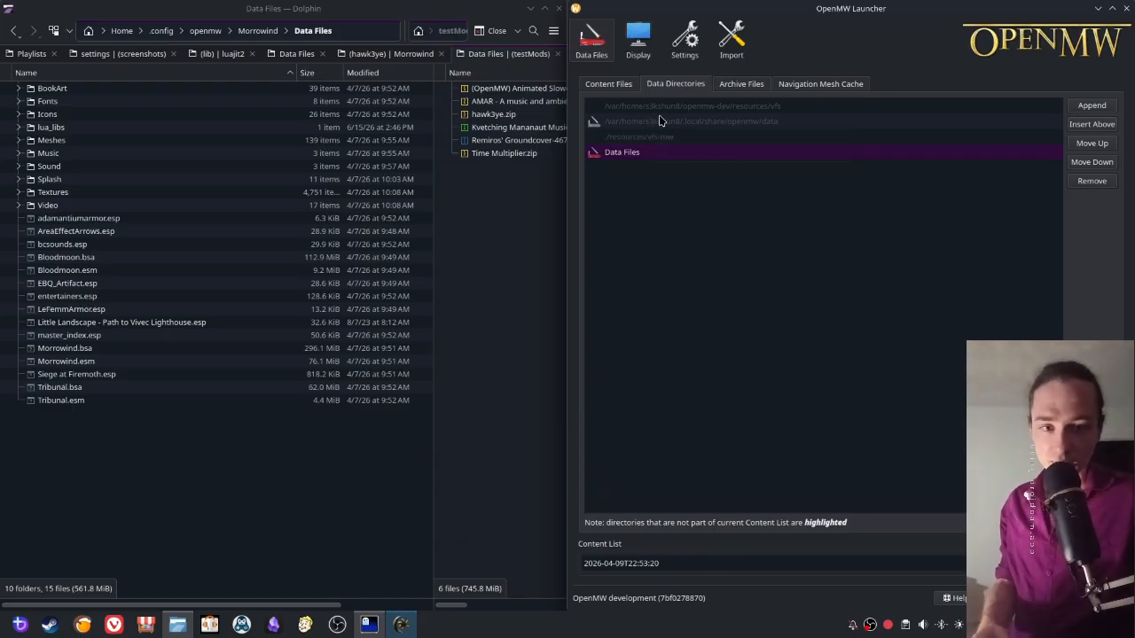
right_click(676, 130)
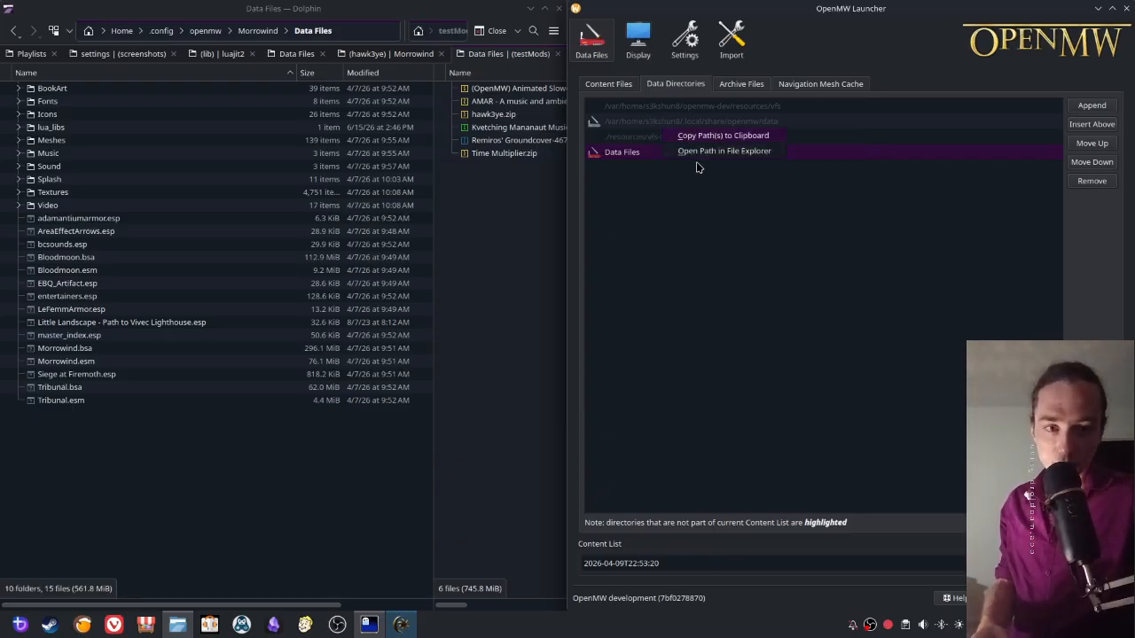
click(693, 152)
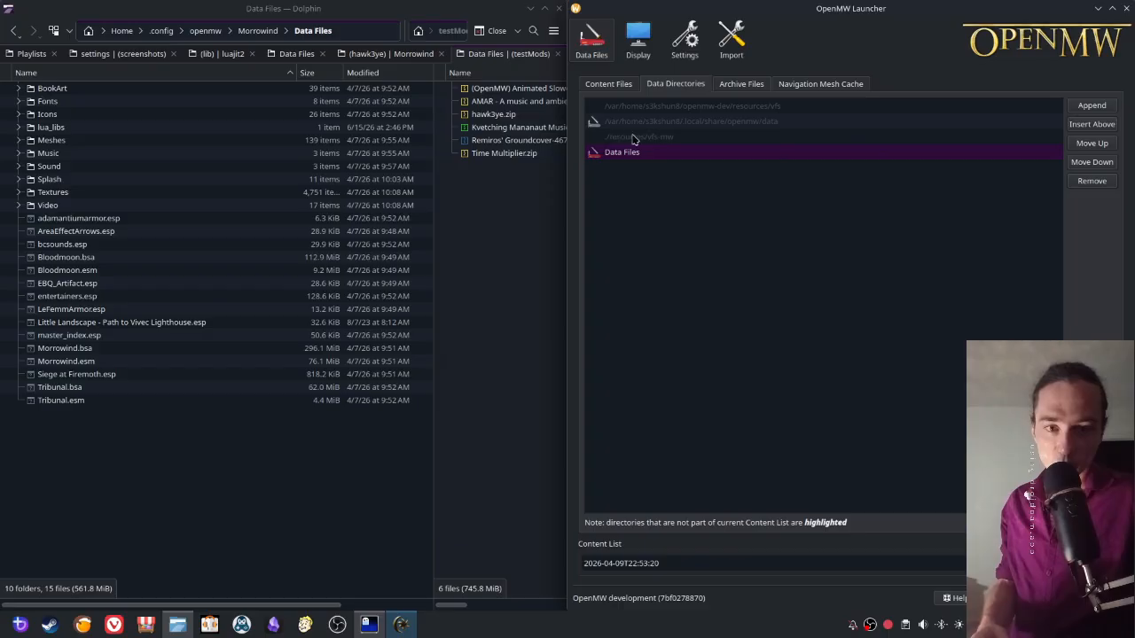
- Copy the directory path from the launcher and try to paste it as the location of a new Dolphin tab
right_click(633, 124)
click(667, 134)
click(166, 422)
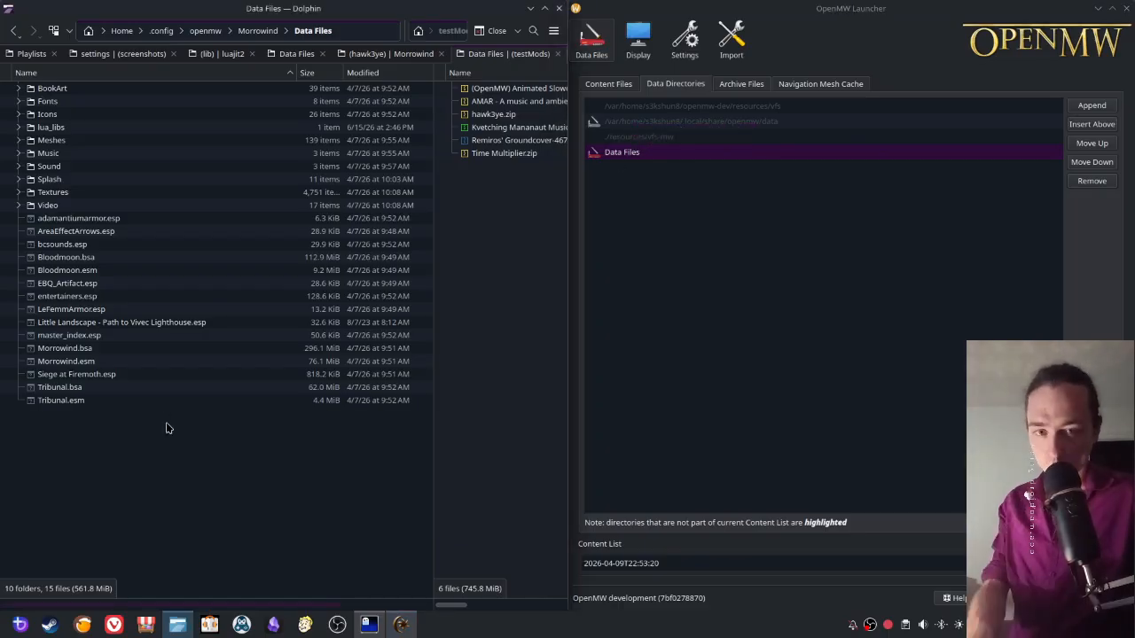
key(ctrl+t)
right_click(207, 33)
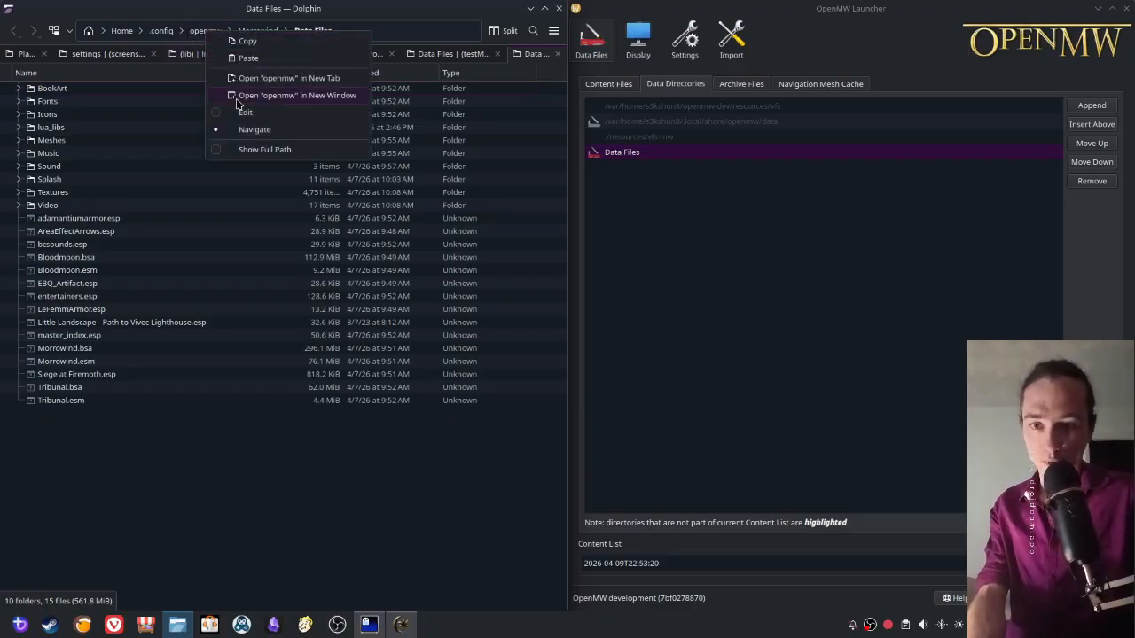
click(246, 62)
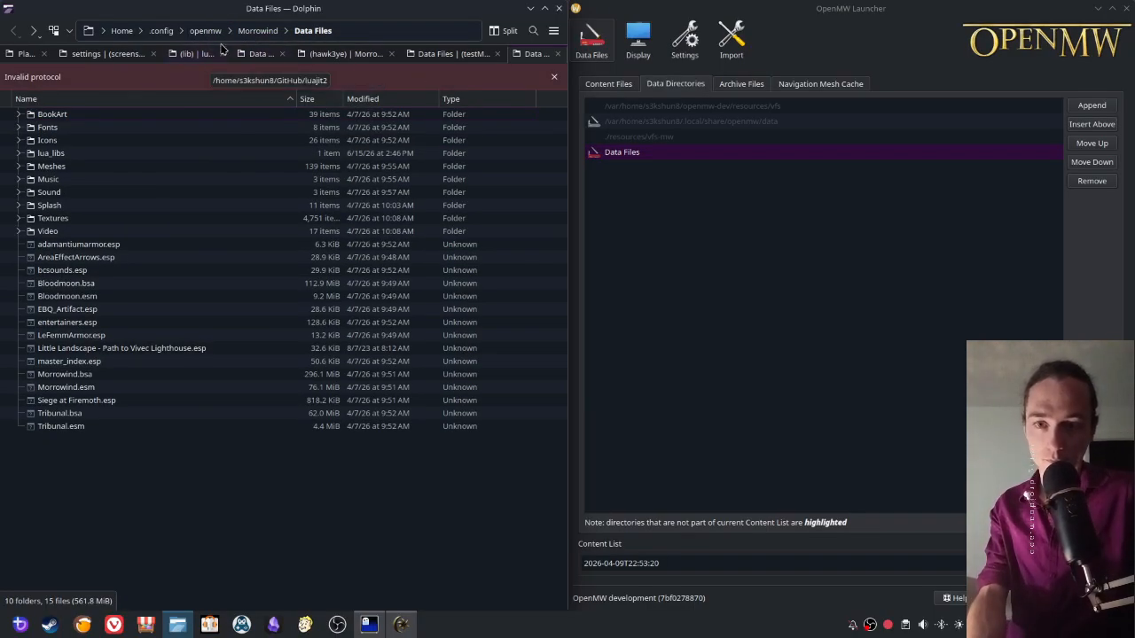
- Replace the location of the current Dolphin tab with $HOME/.local/share/openmw/data and go to that directory
right_click(220, 34)
click(263, 116)
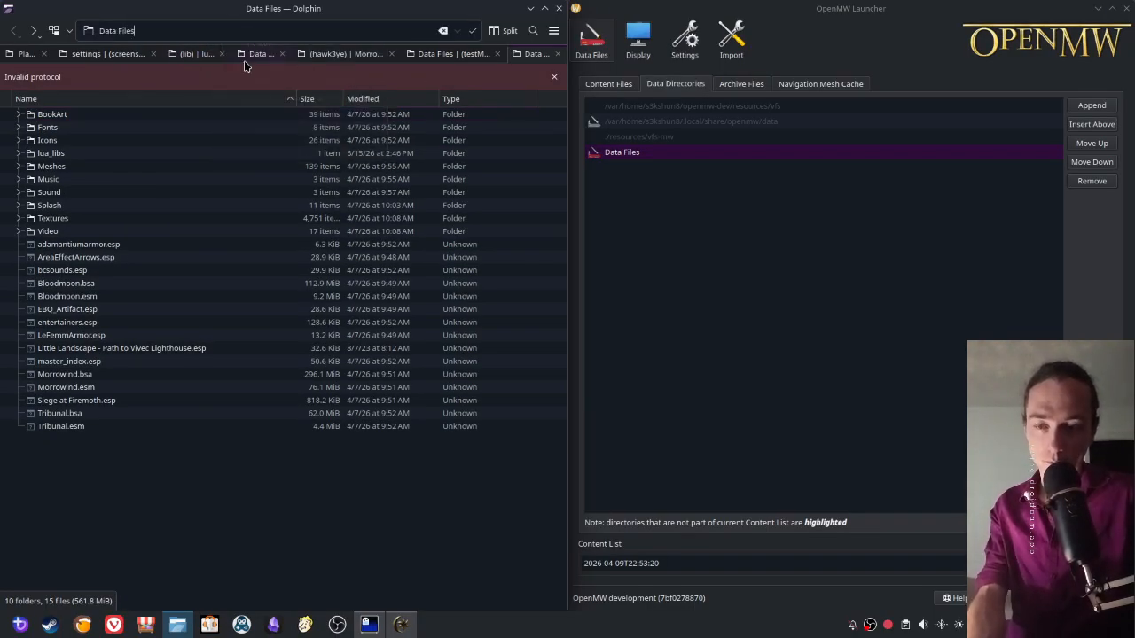
right_click(703, 126)
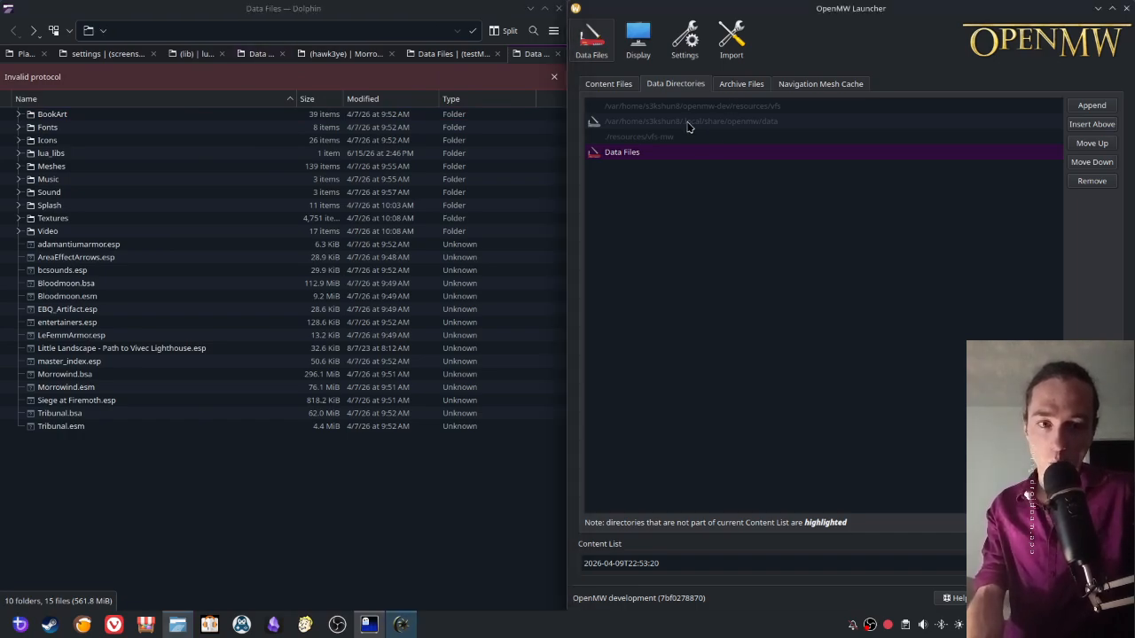
click(254, 33)
text($HOME)
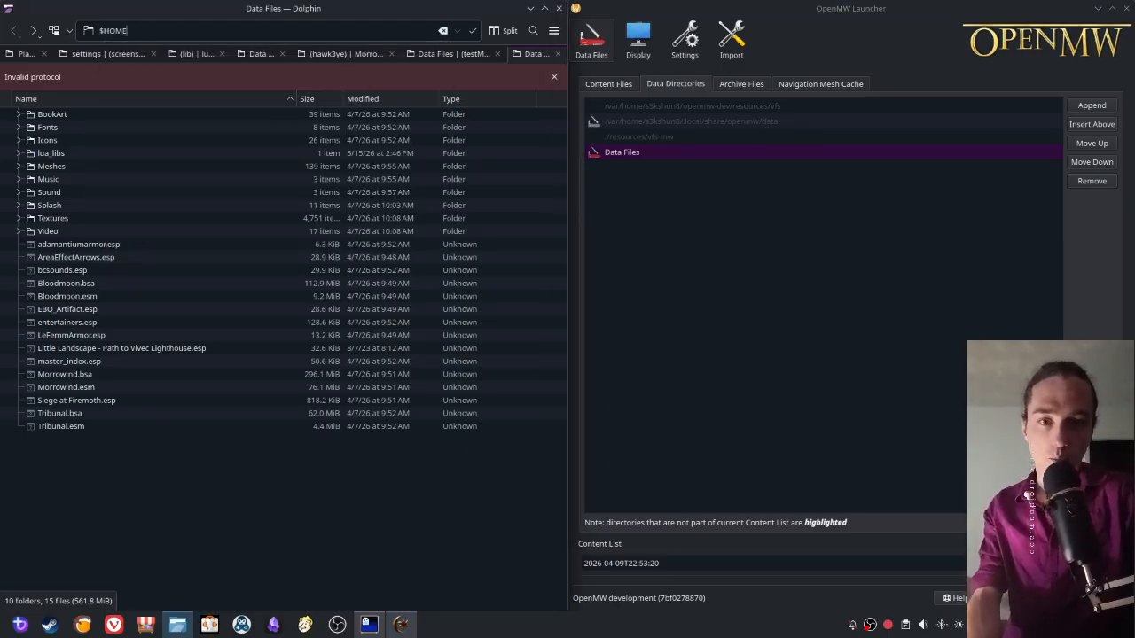
text(/.local/)
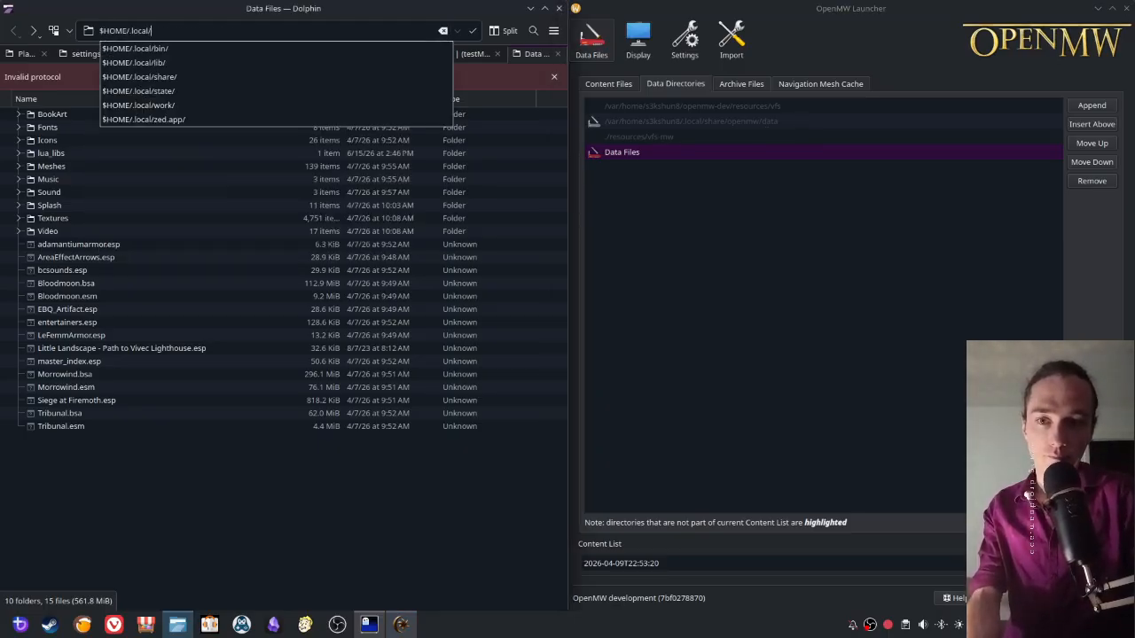
text(share/openmw/da)
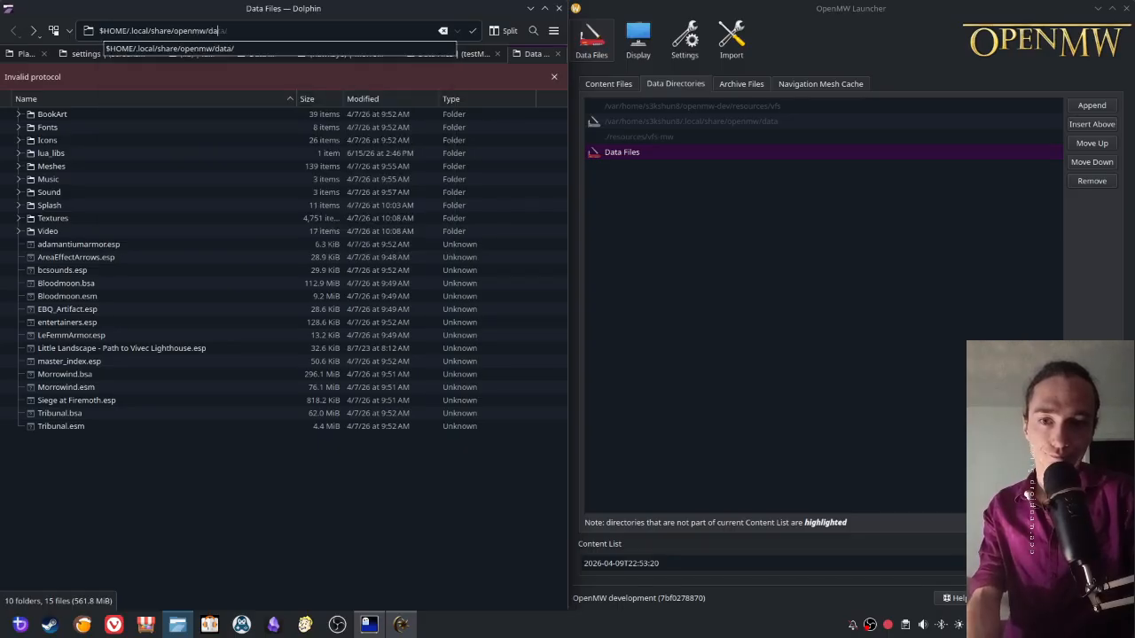
text(ta)
key(Return)
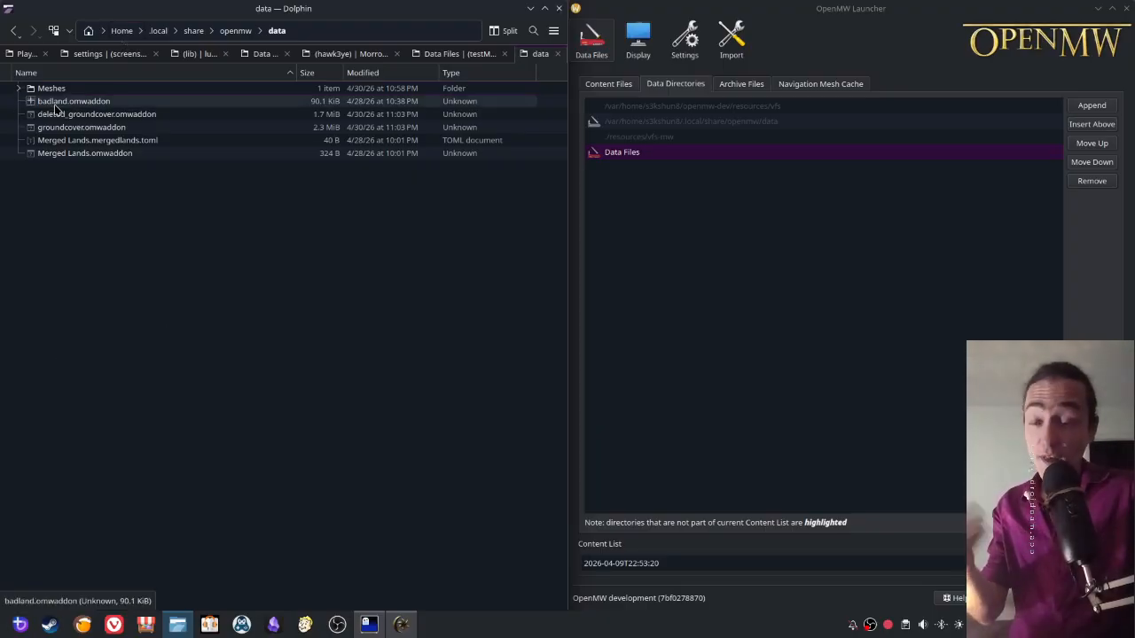
- Examine the local data directory's contents, drilling into Meshes/grass and expanding its i and f subfolders
ctrl+click(84, 155)
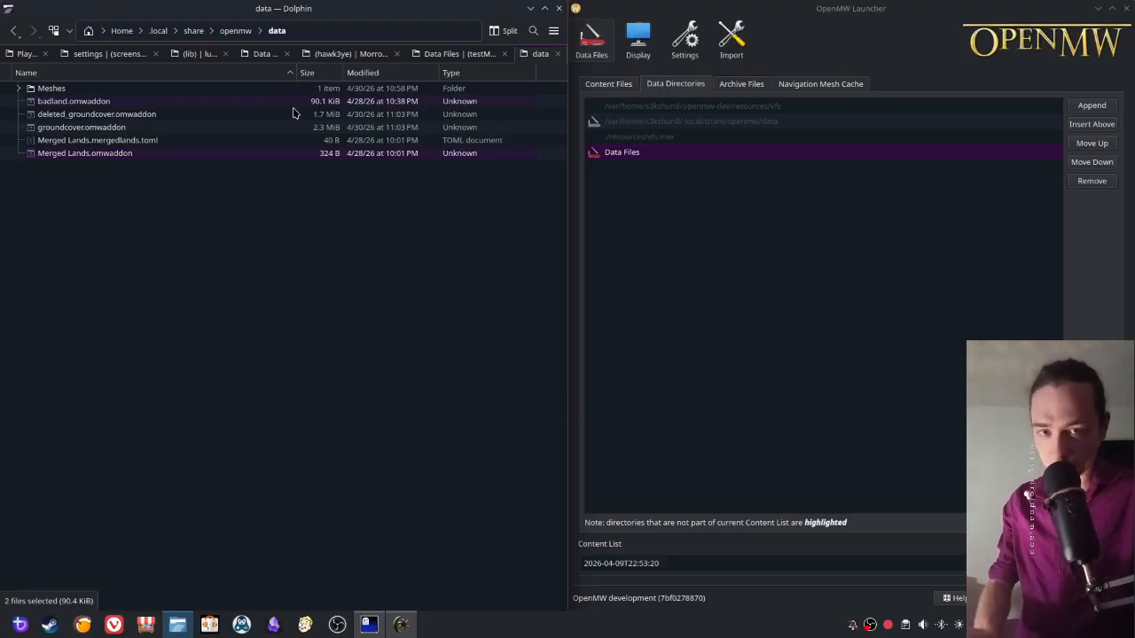
double_click(49, 89)
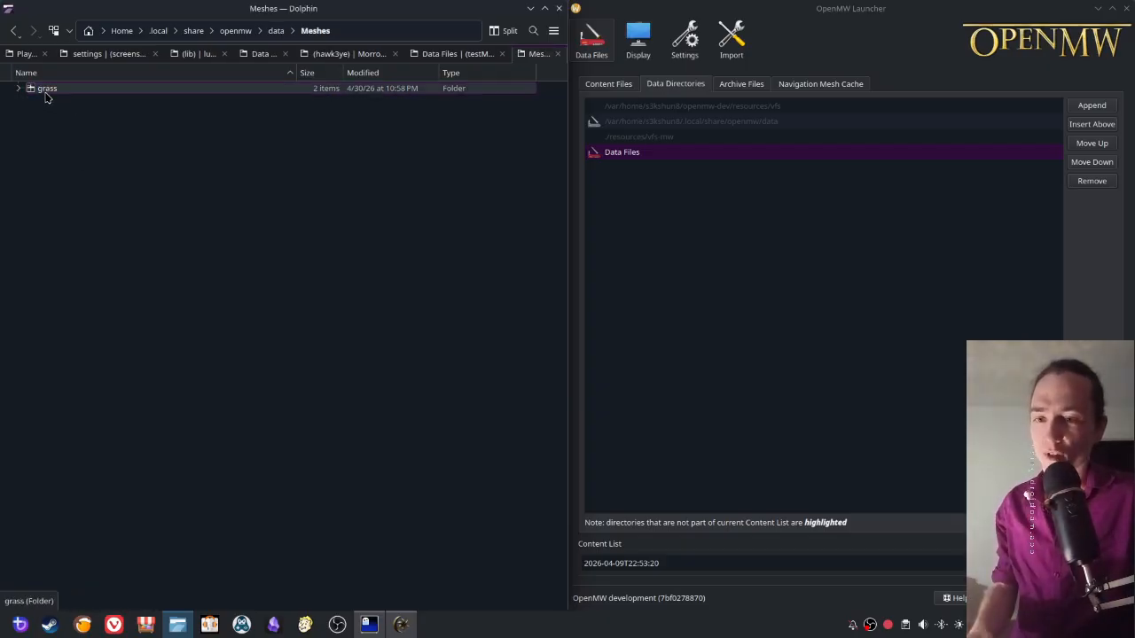
double_click(46, 92)
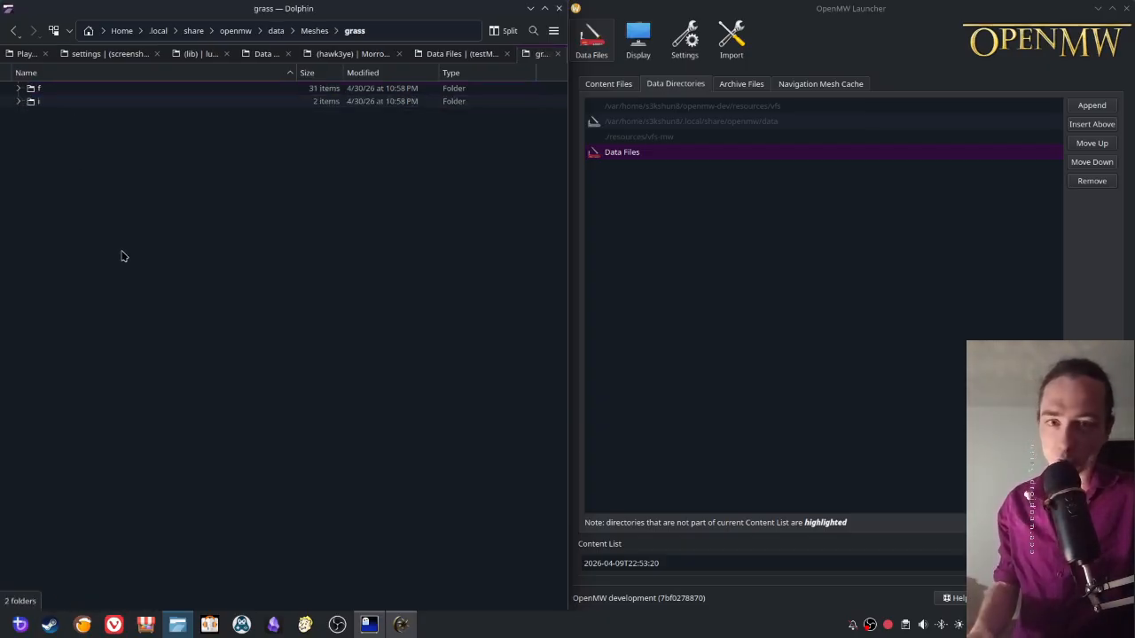
click(19, 101)
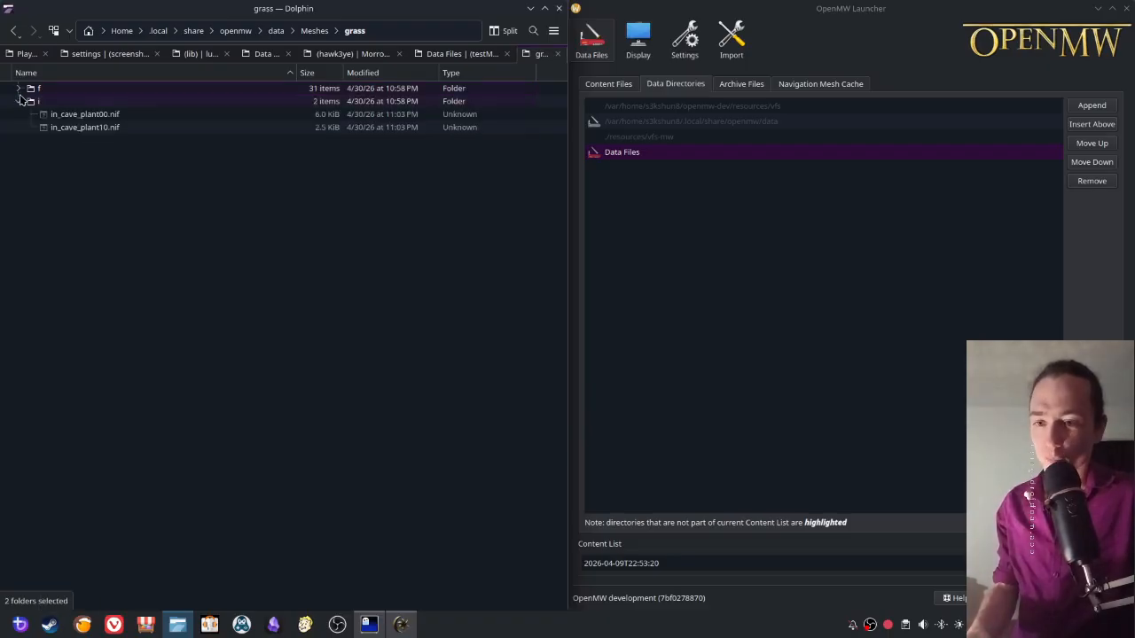
click(18, 88)
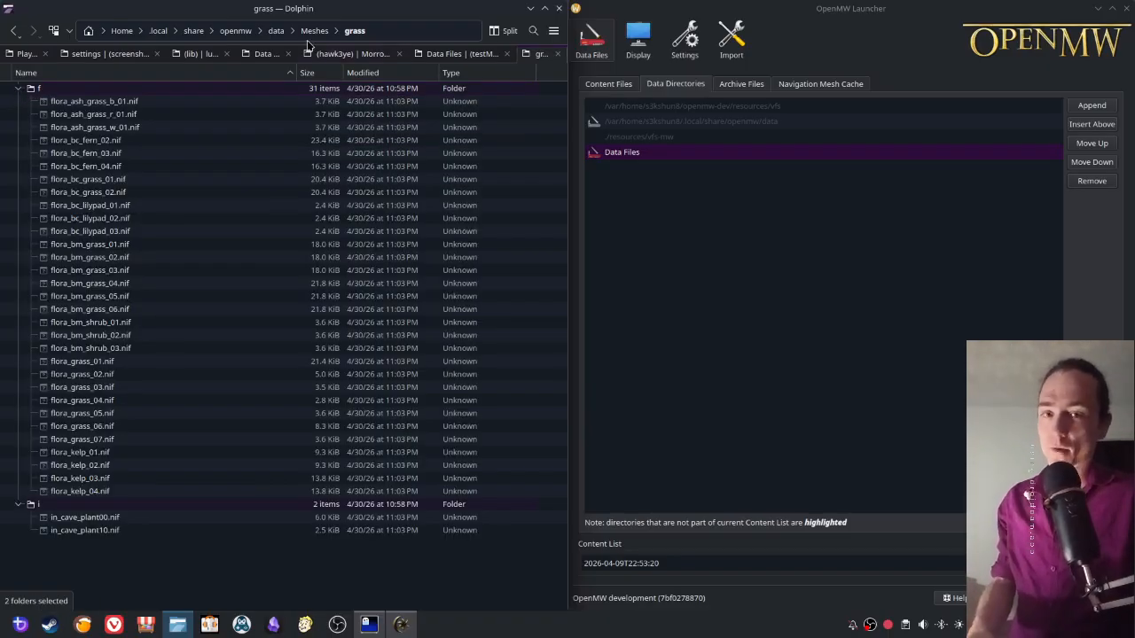
- Close the local openmw tab and arrange a maximized split view with the Morrowind folder beside testMods
click(236, 31)
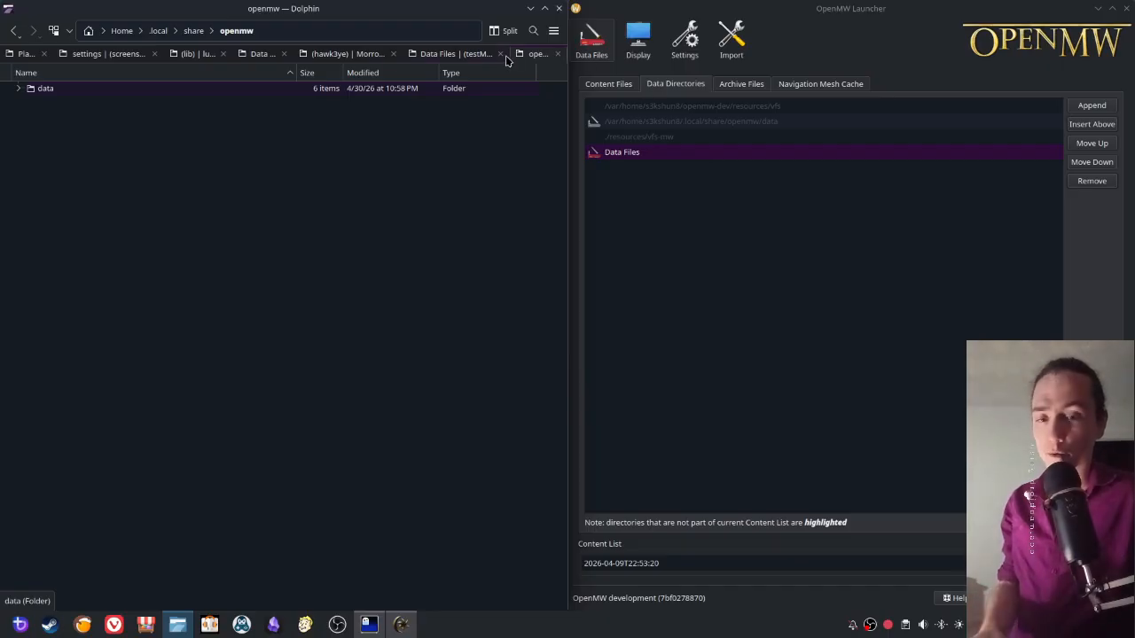
click(555, 56)
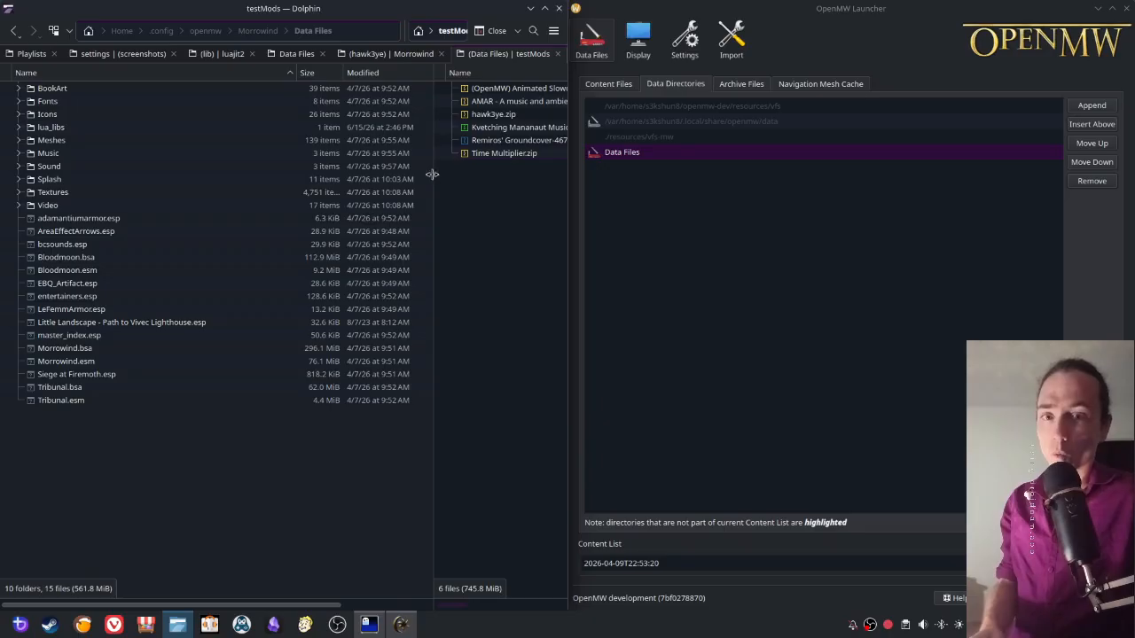
drag(431, 175, 319, 176)
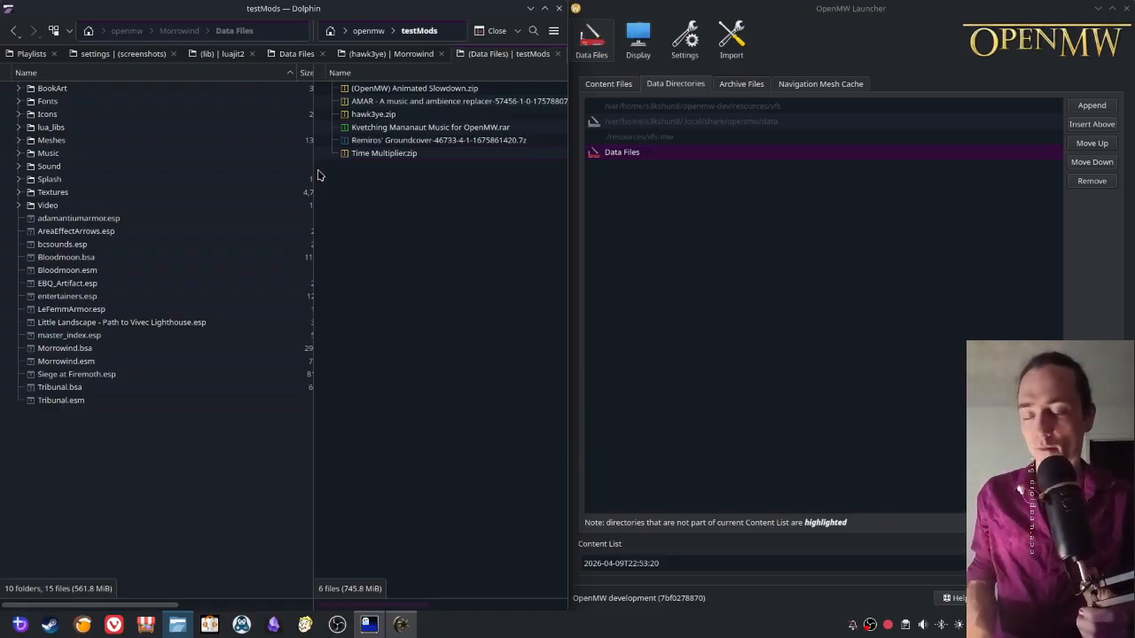
click(545, 8)
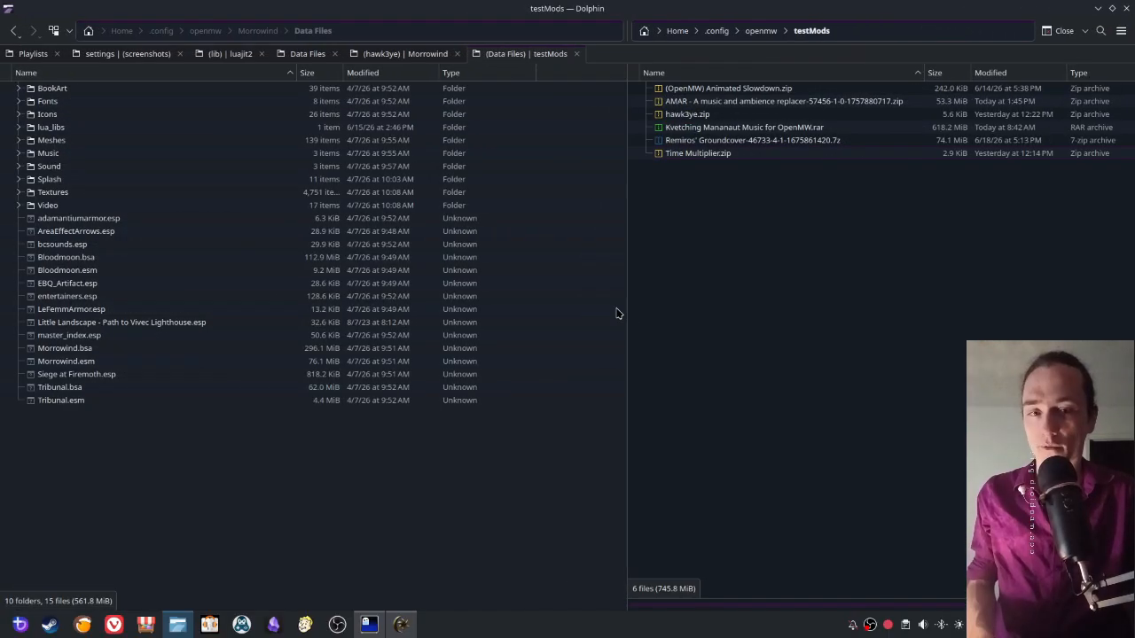
click(259, 35)
click(258, 34)
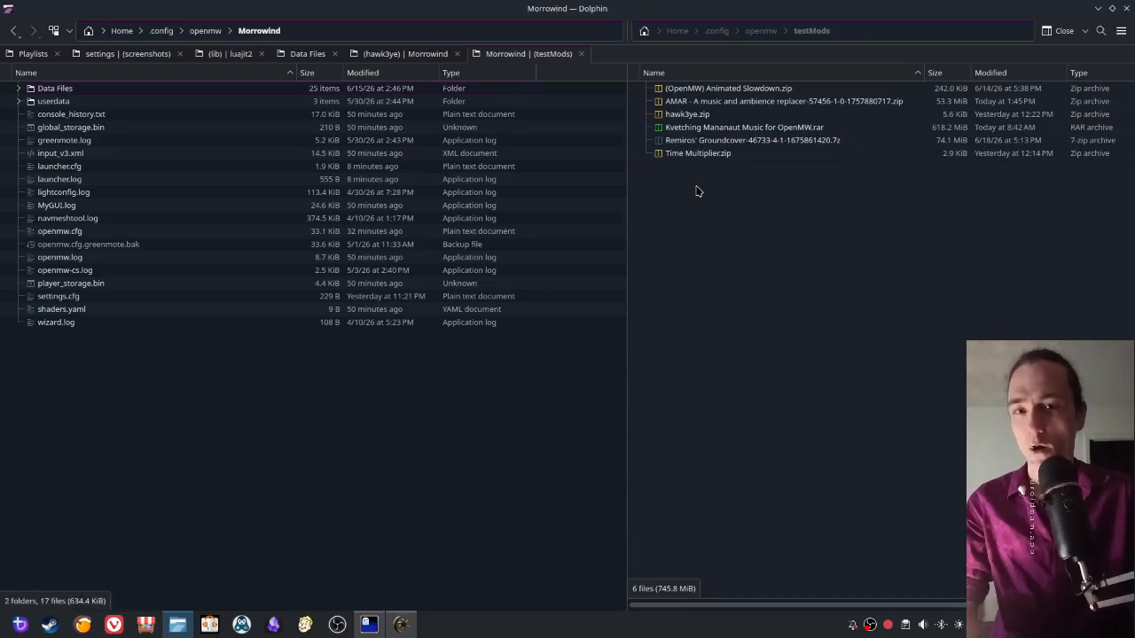
- Open Time Multiplier.zip in Ark as a smaller floating window and extract its Data Files folder into testMods
right_click(689, 157)
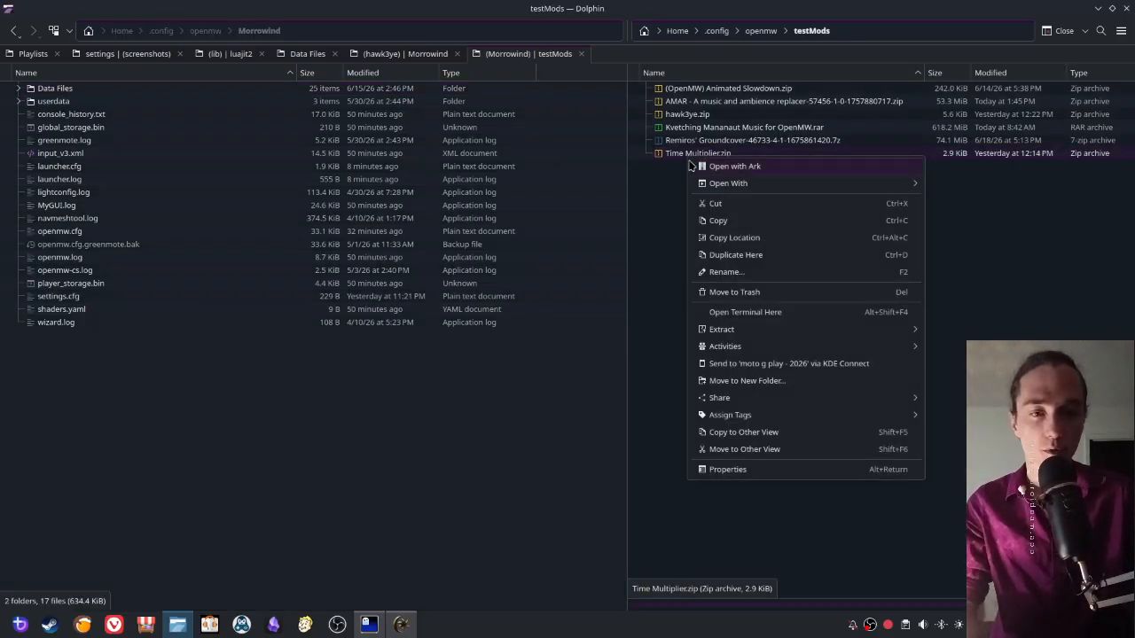
click(730, 166)
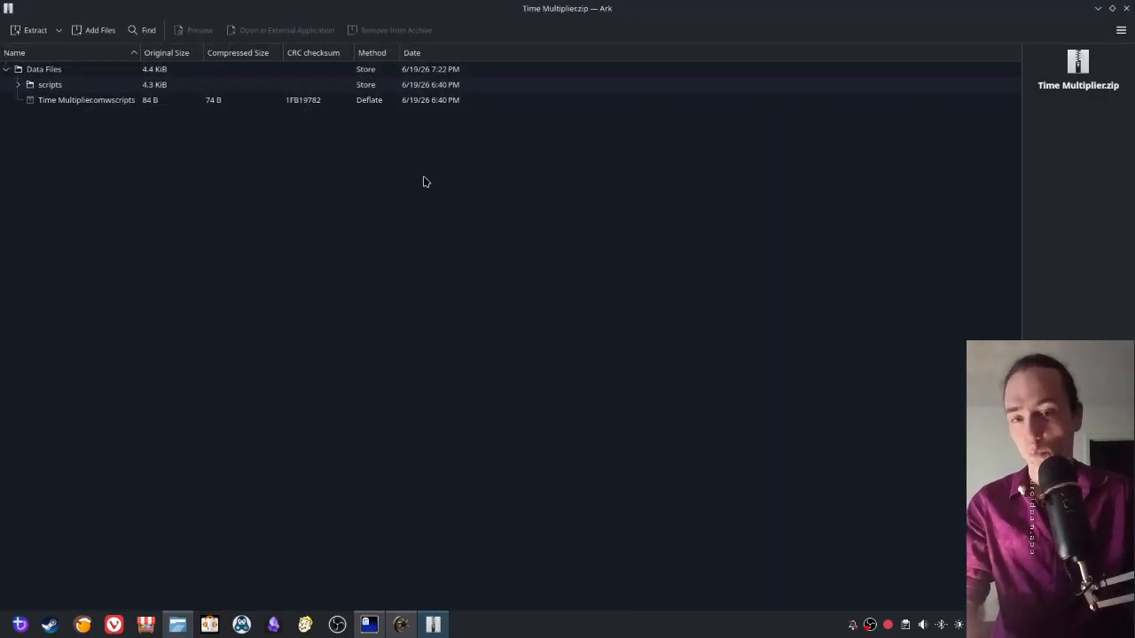
drag(272, 5, 726, 119)
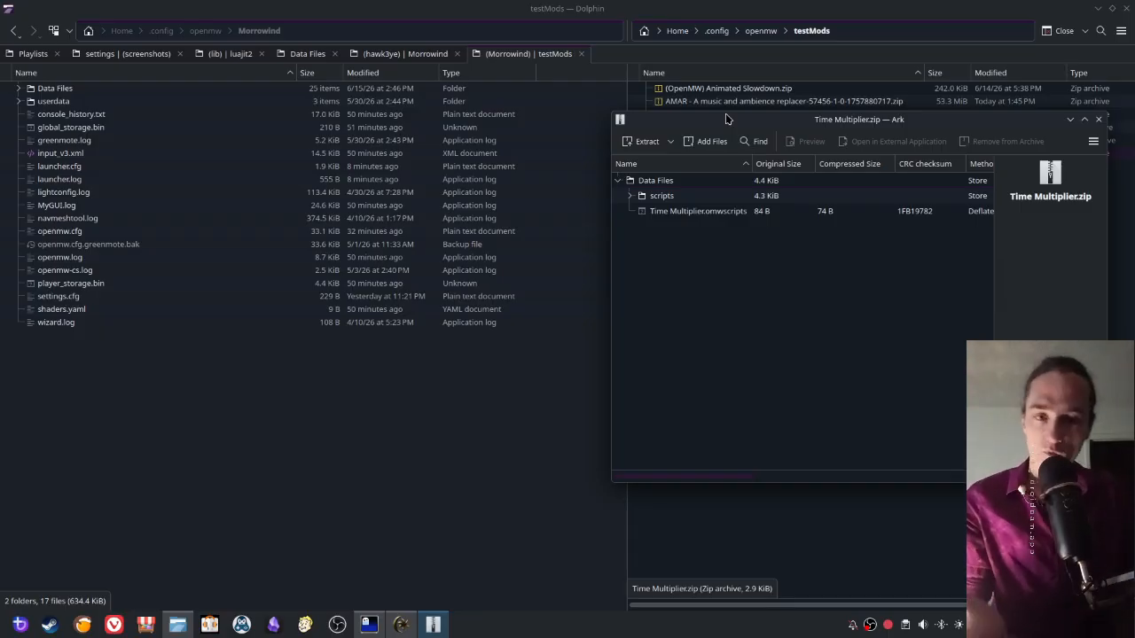
click(645, 180)
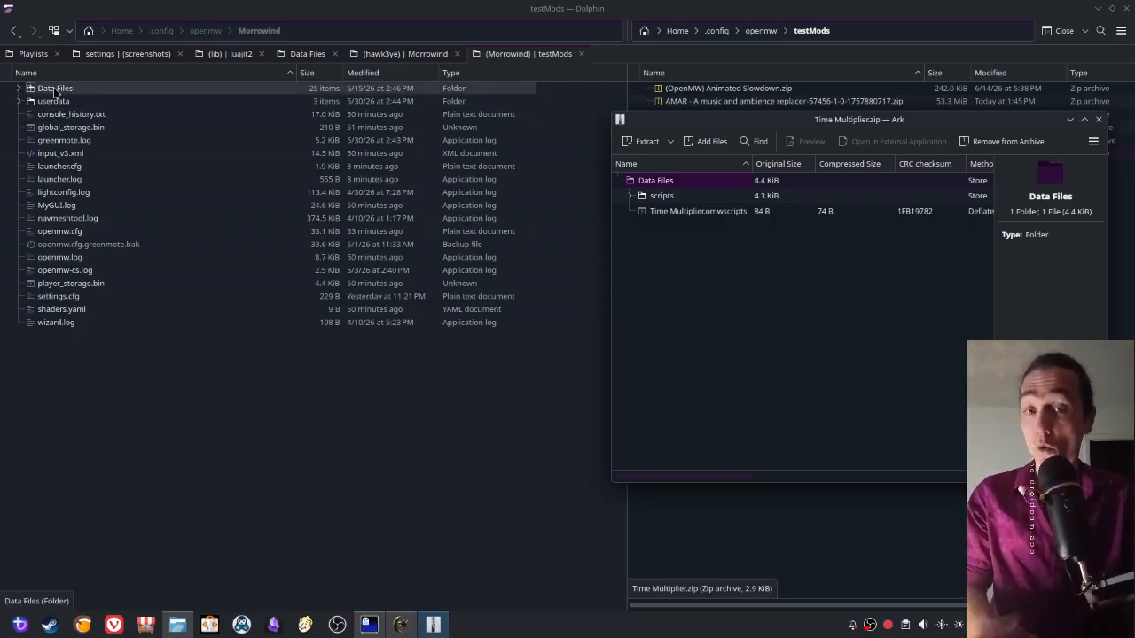
drag(677, 174, 805, 350)
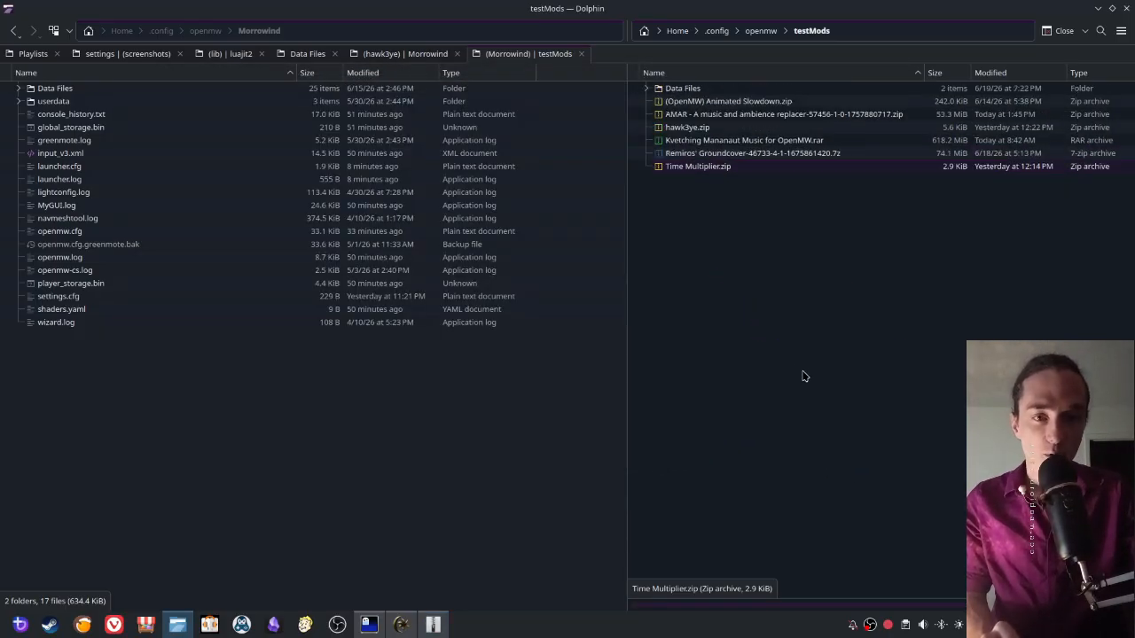
- Rename the extracted Data Files folder in testMods to timeMultiplier
click(671, 87)
key(F2)
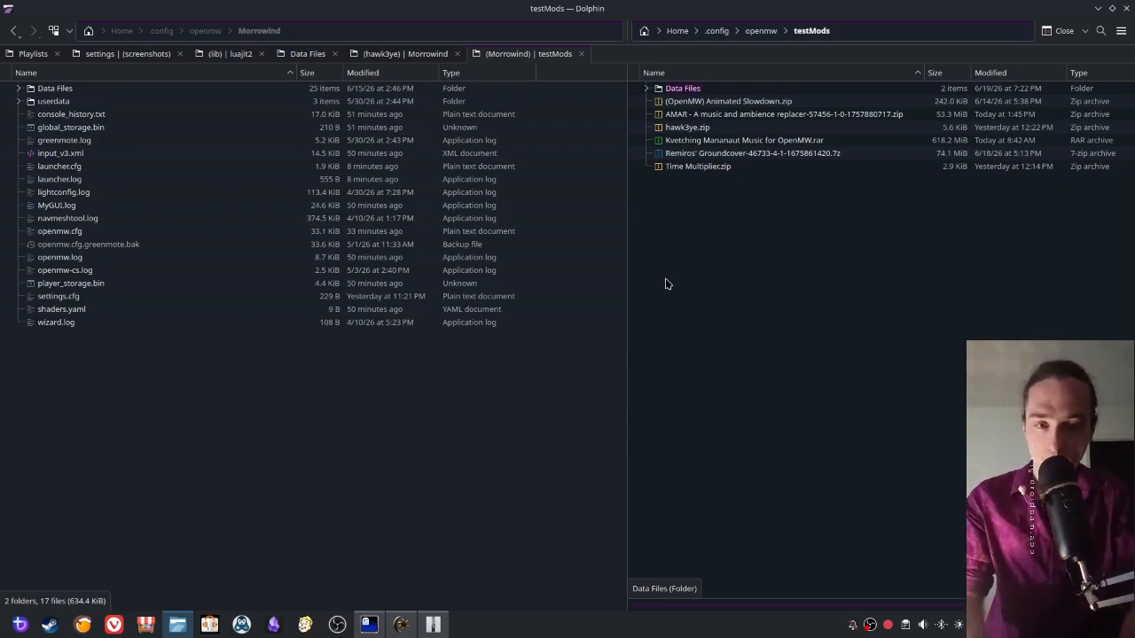
text(timeMult)
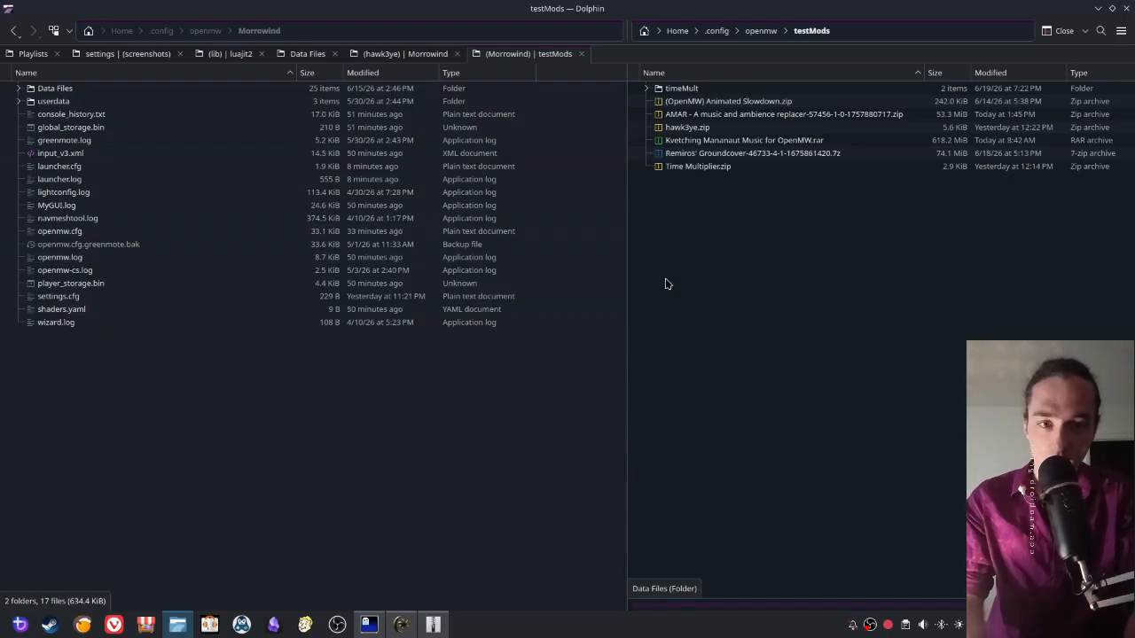
text(iplier)
key(Return)
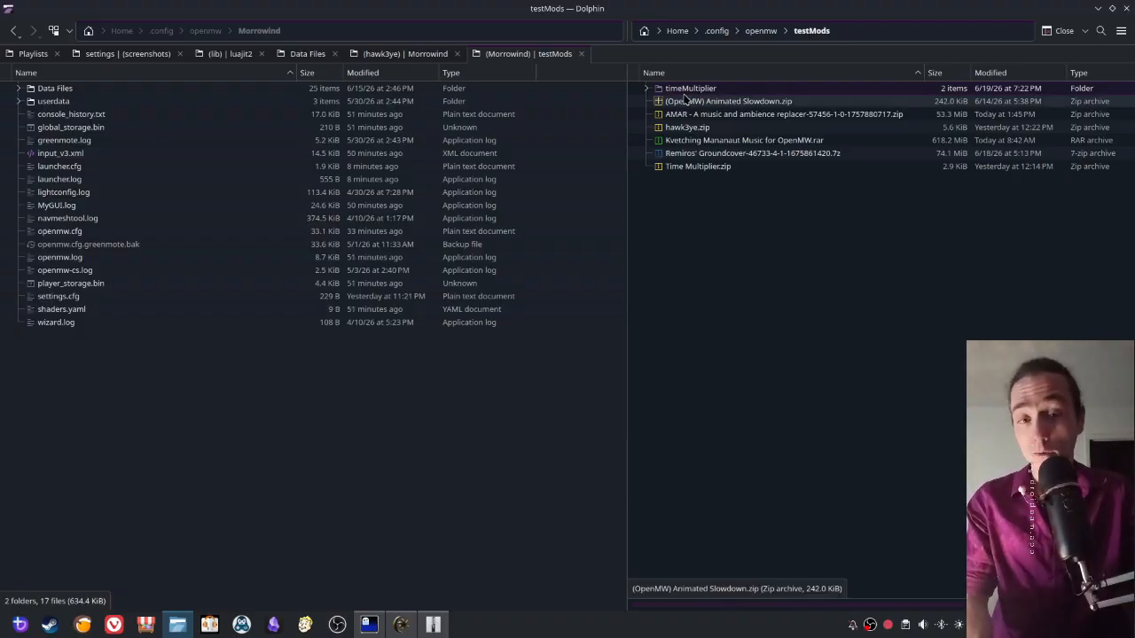
- Move the timeMultiplier folder from testMods into the Morrowind folder, and close Ark
click(135, 462)
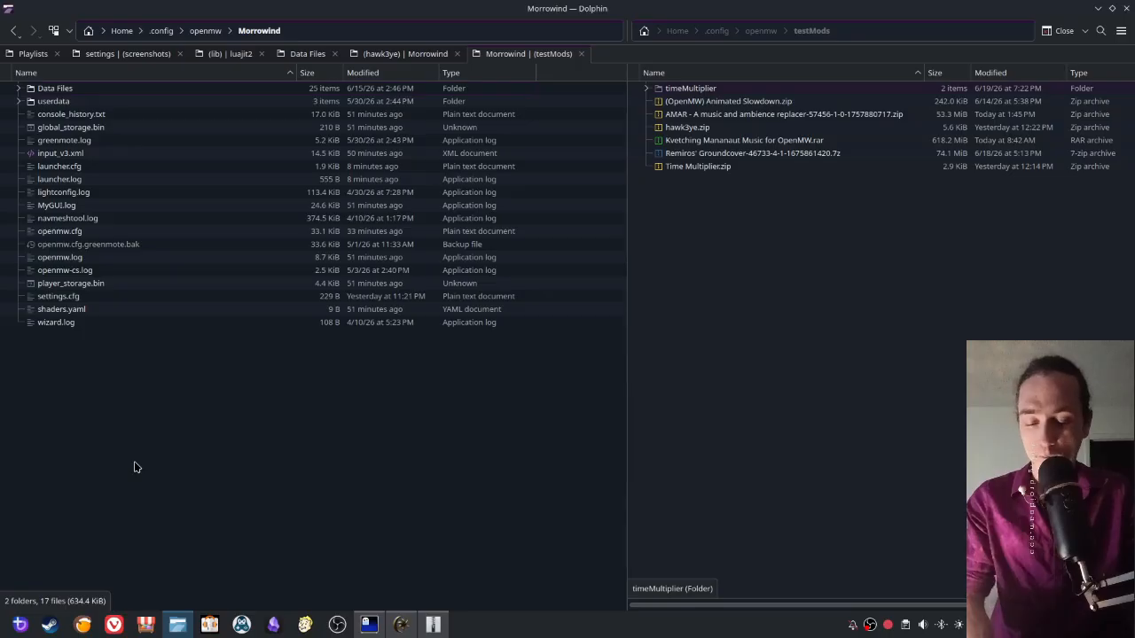
key(ctrl+v)
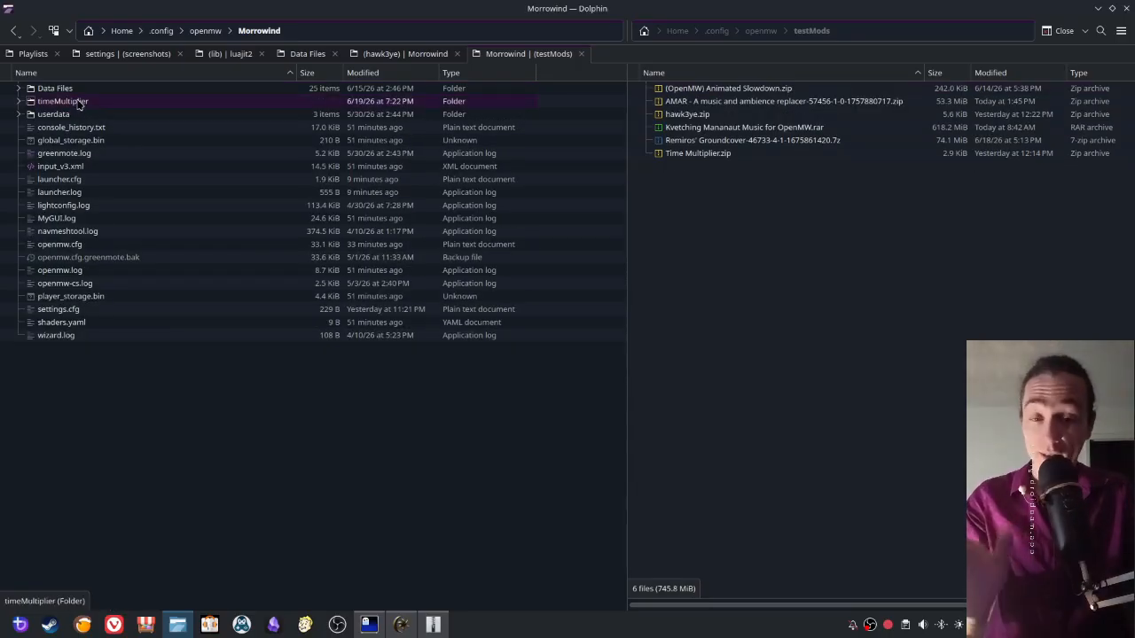
right_click(435, 626)
click(453, 603)
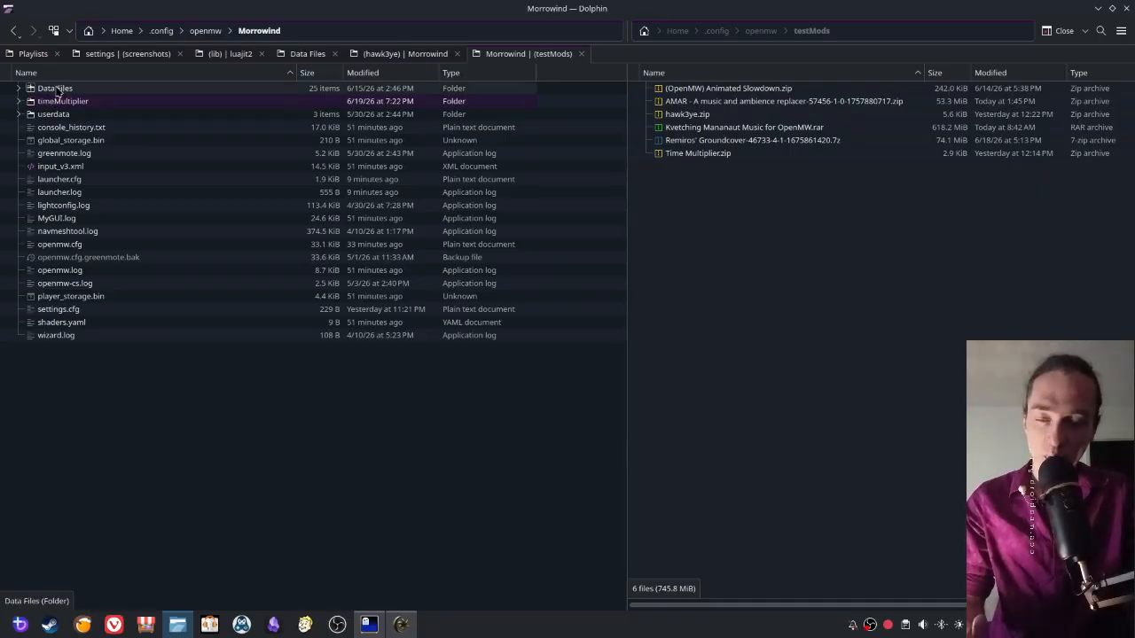
- Switch to OpenMW Launcher, start appending a data directory, and browse up to the home folder in a maximized directory chooser
click(400, 623)
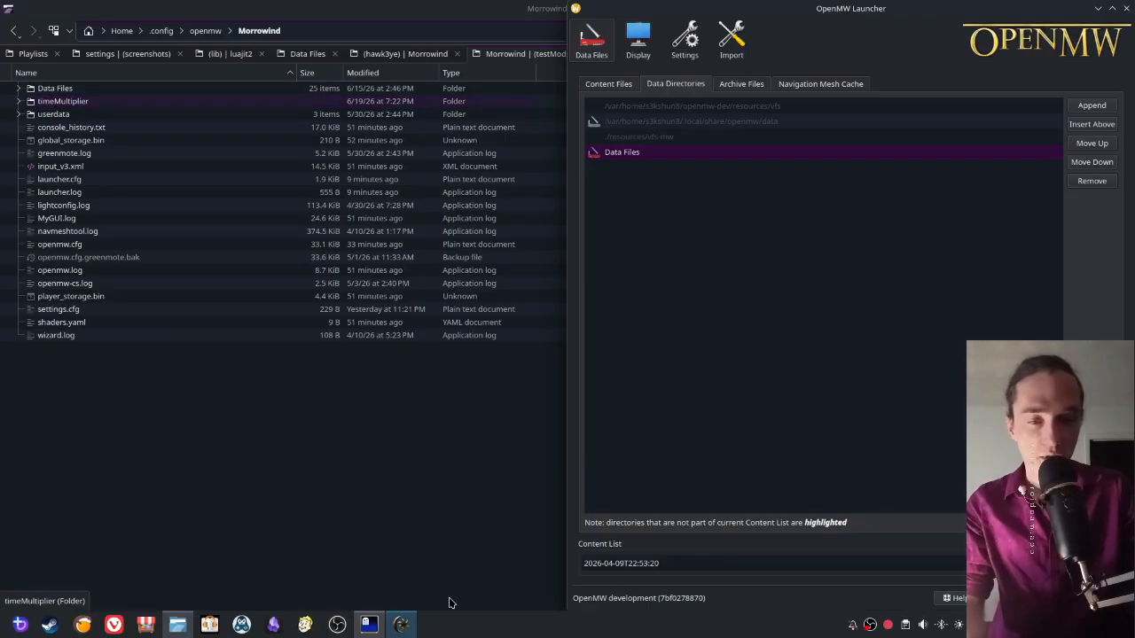
click(1089, 106)
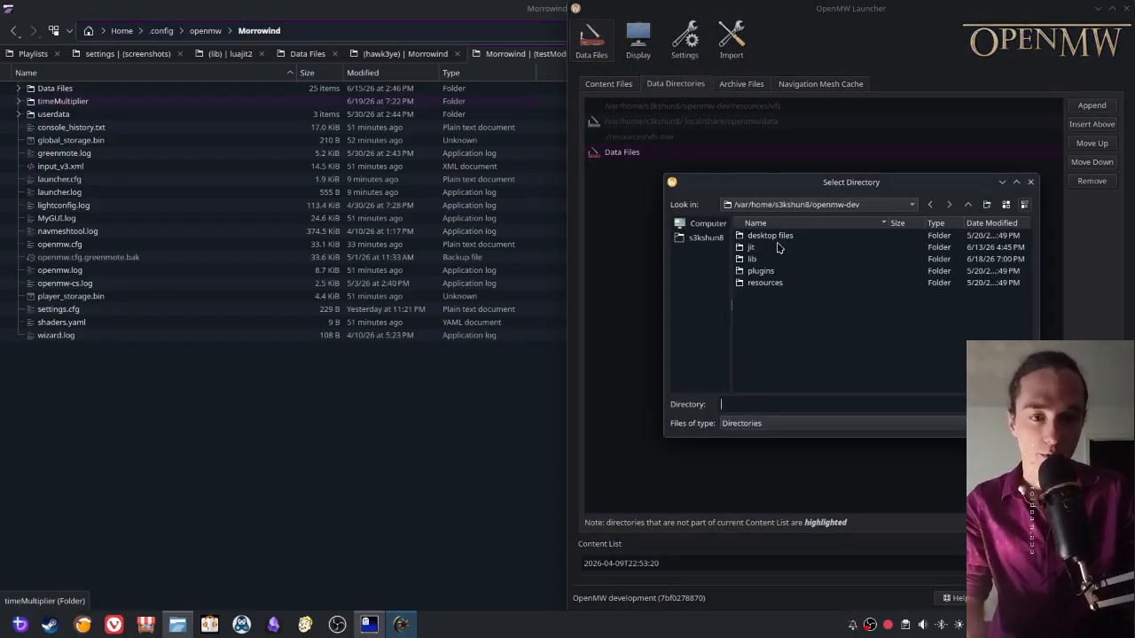
click(969, 205)
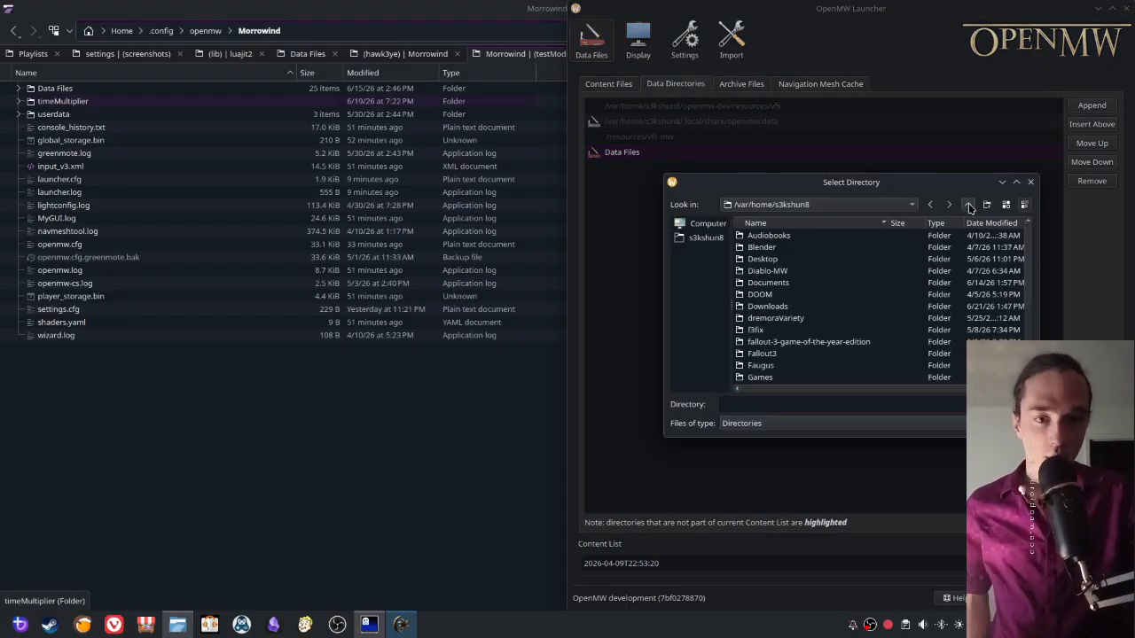
click(969, 206)
double_click(761, 255)
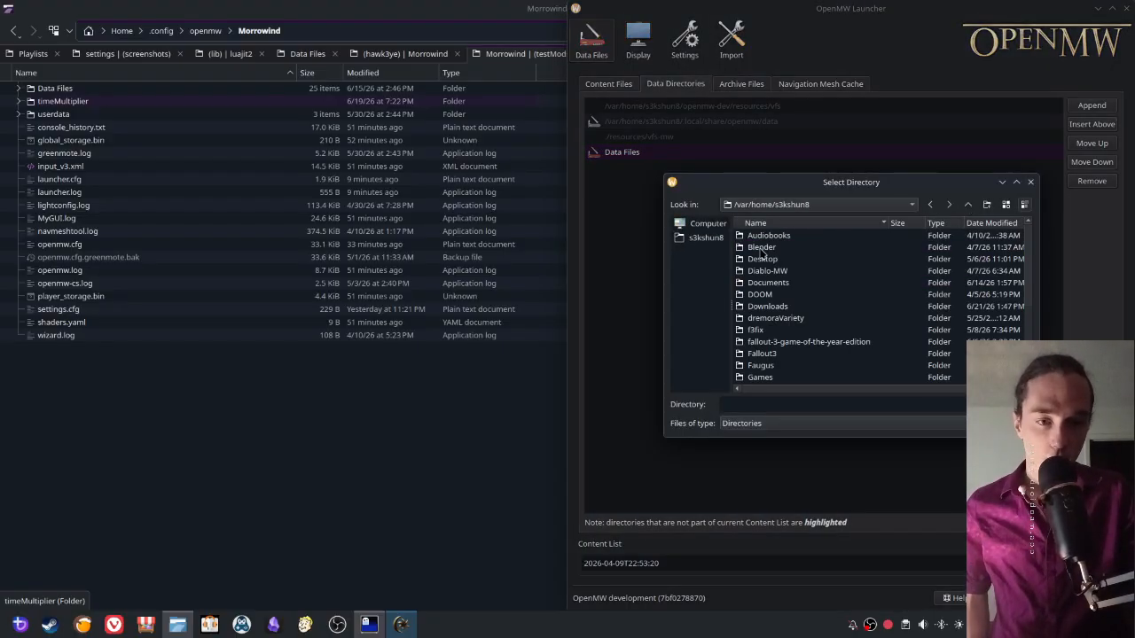
double_click(878, 184)
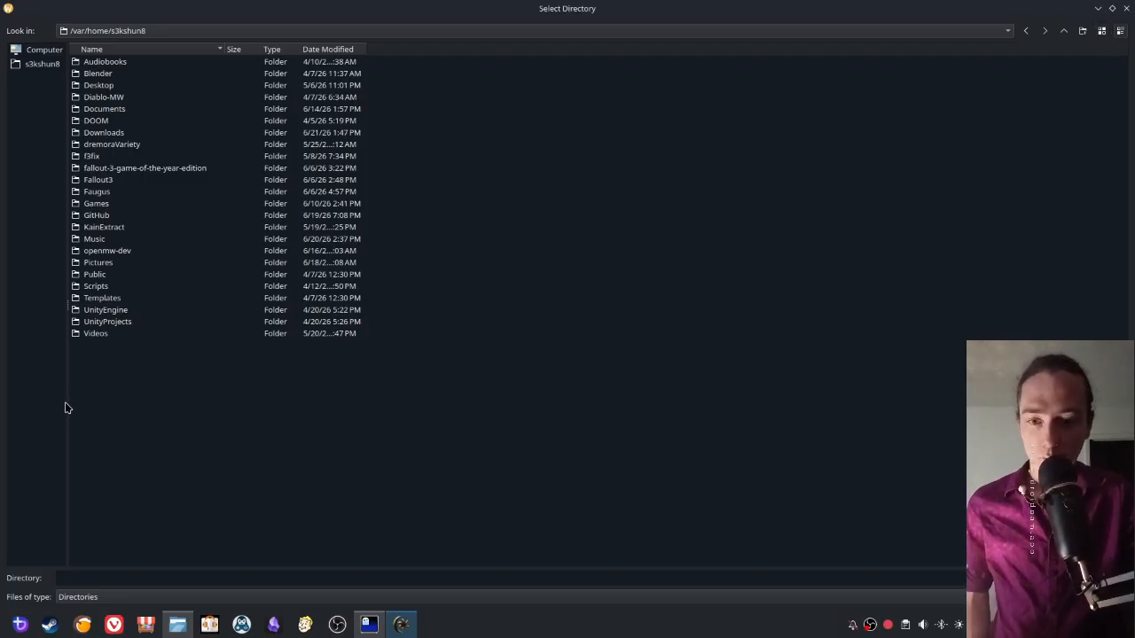
- Show hidden folders in the directory chooser and append .config/openmw/Morrowind/timeMultiplier as a data directory
right_click(159, 421)
click(169, 425)
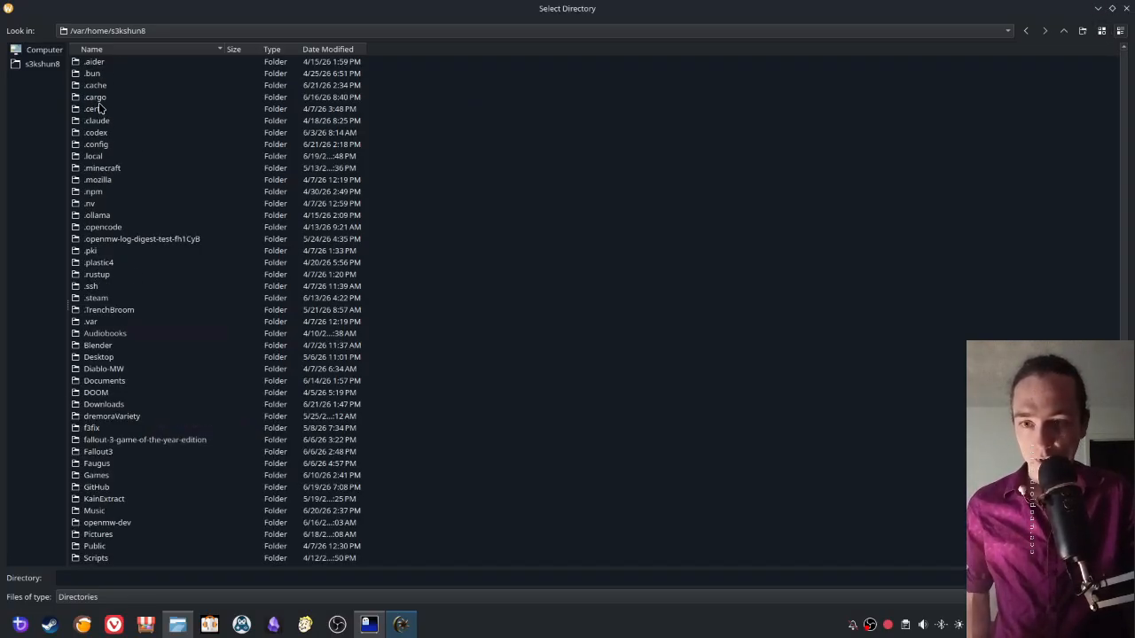
double_click(96, 145)
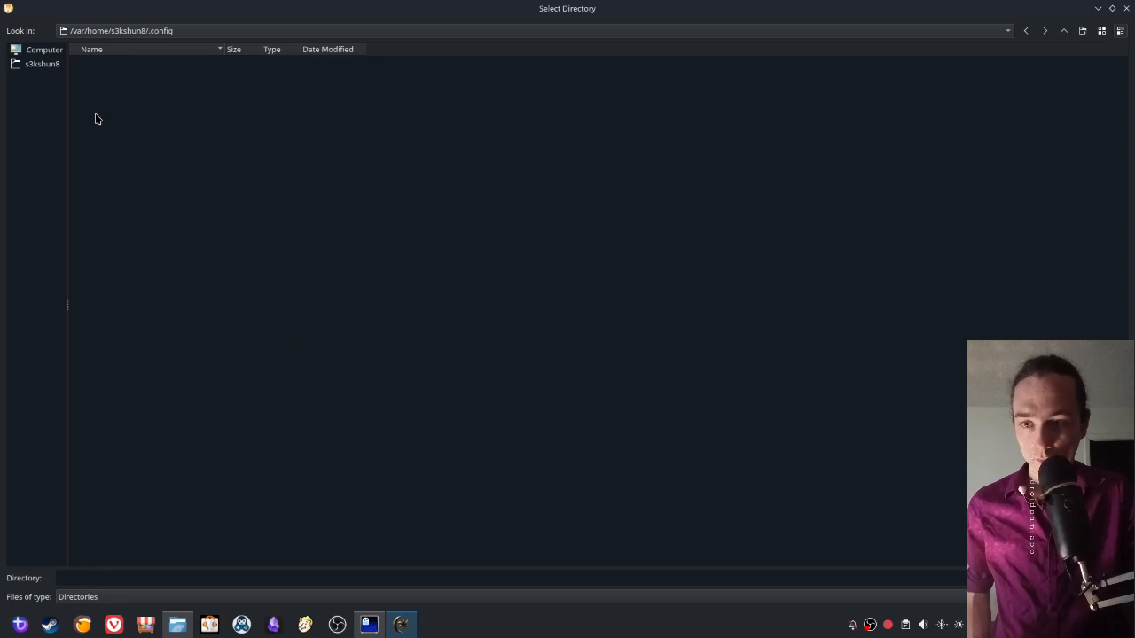
scroll(95, 300, down, 2)
click(98, 380)
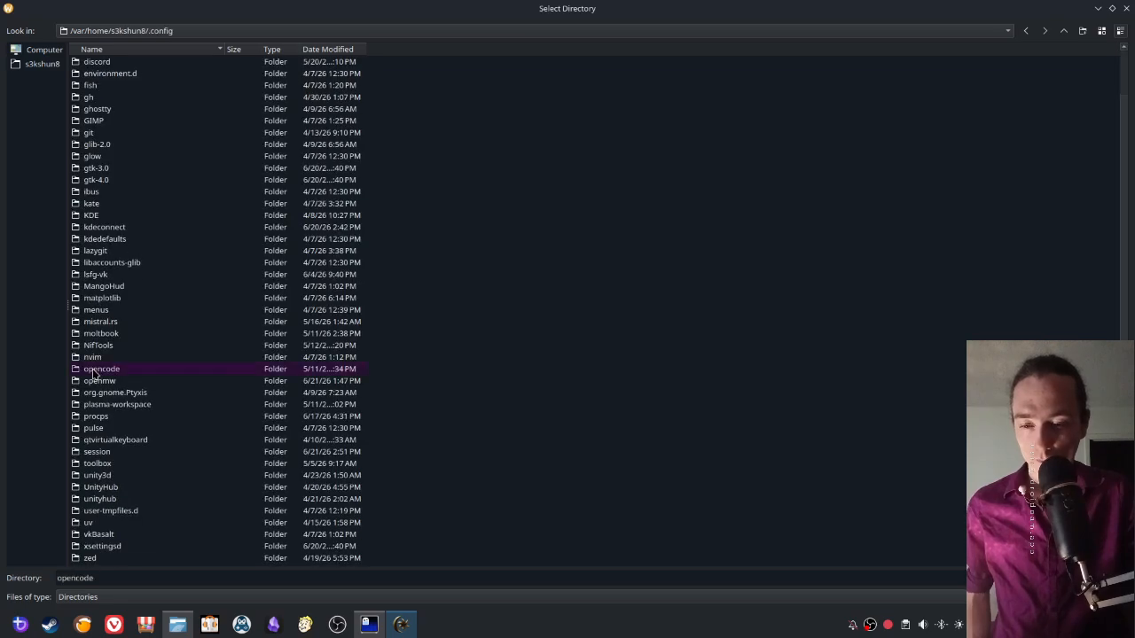
double_click(98, 380)
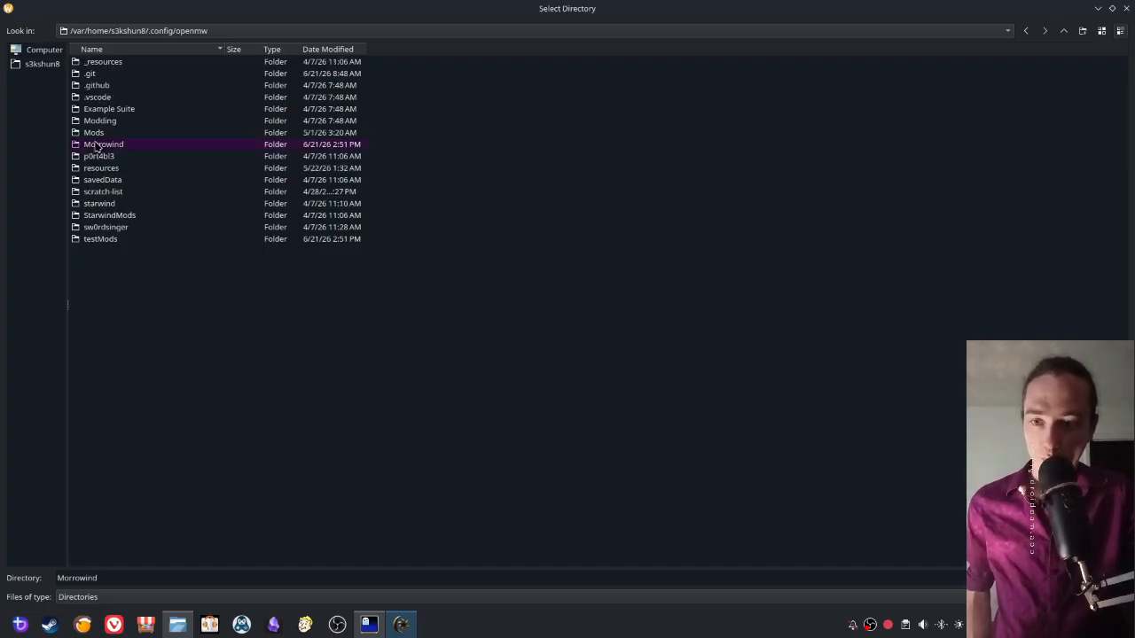
double_click(97, 133)
click(97, 83)
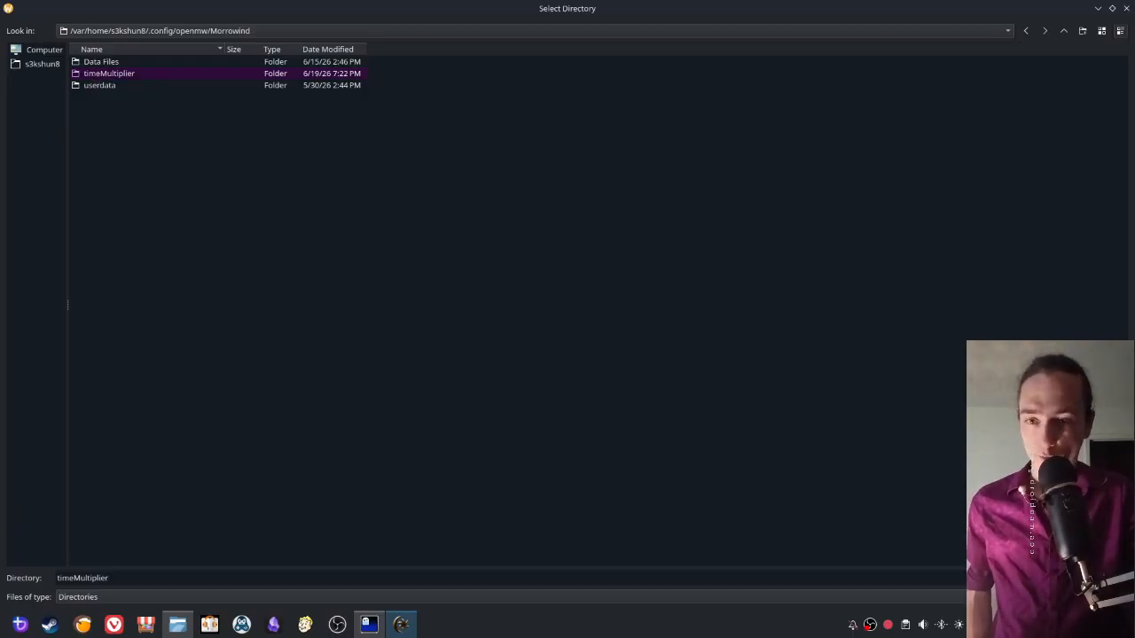
key(Return)
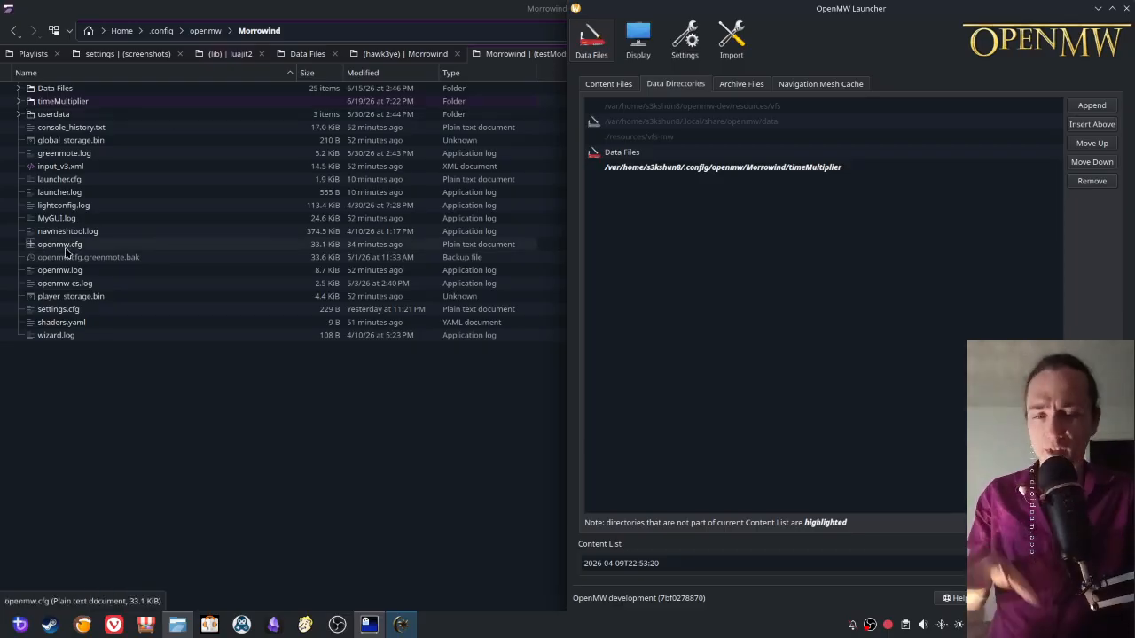
- Enable Time Multiplier.omwscripts in the content files and move it directly below builtin.omwscripts
click(607, 84)
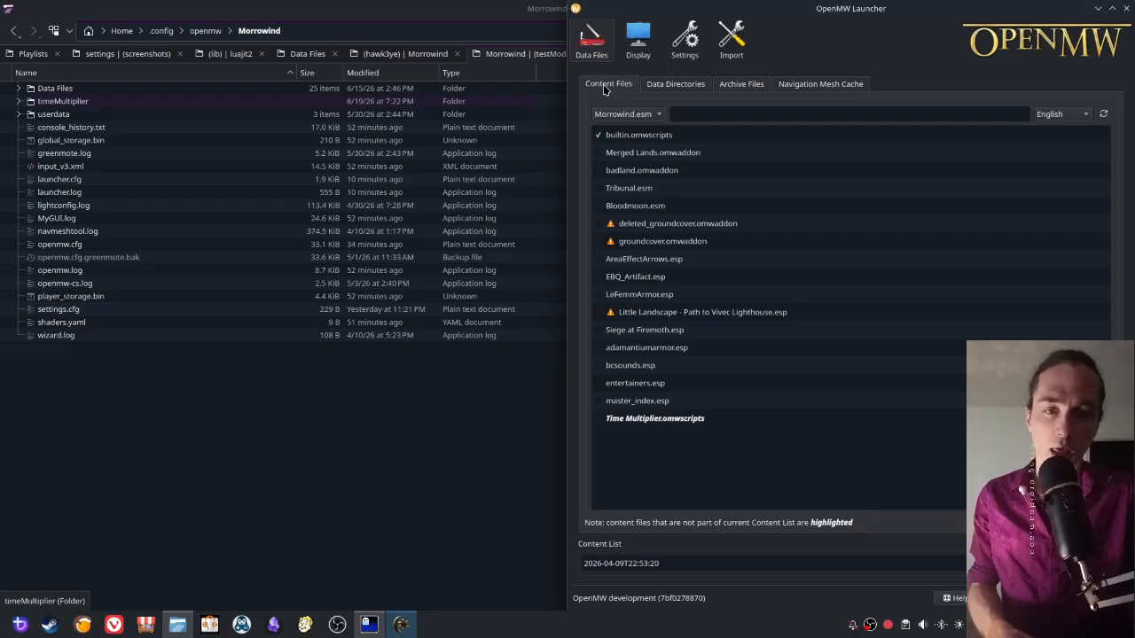
click(598, 420)
drag(652, 422, 655, 151)
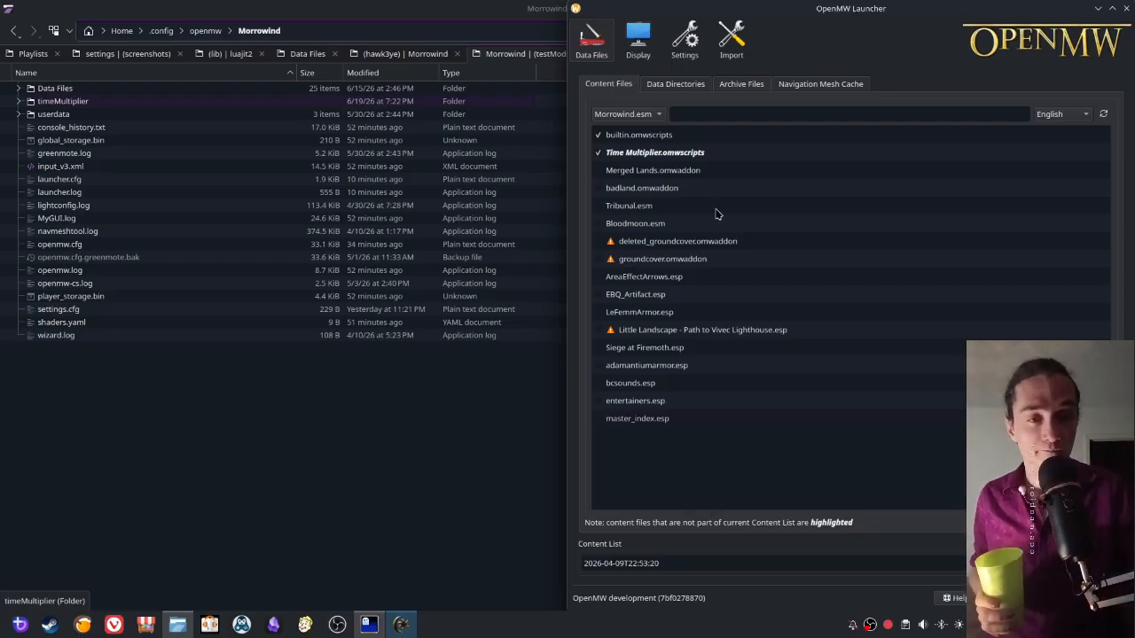
- Check the appended timeMultiplier data directory, and return to Time Multiplier.omwscripts among the content files
click(679, 86)
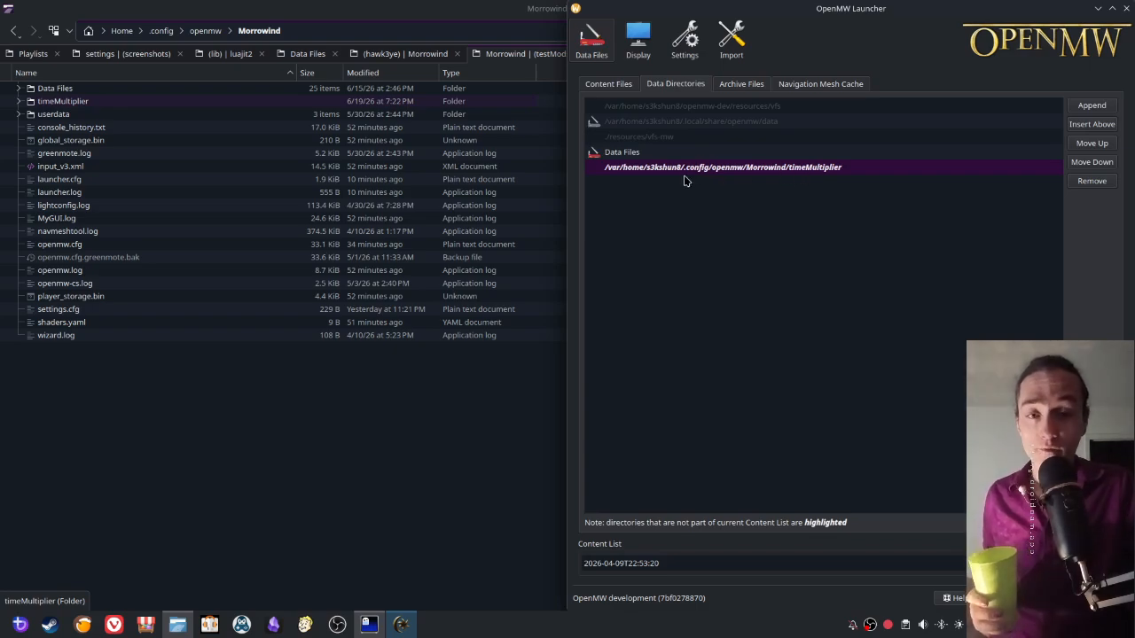
click(606, 84)
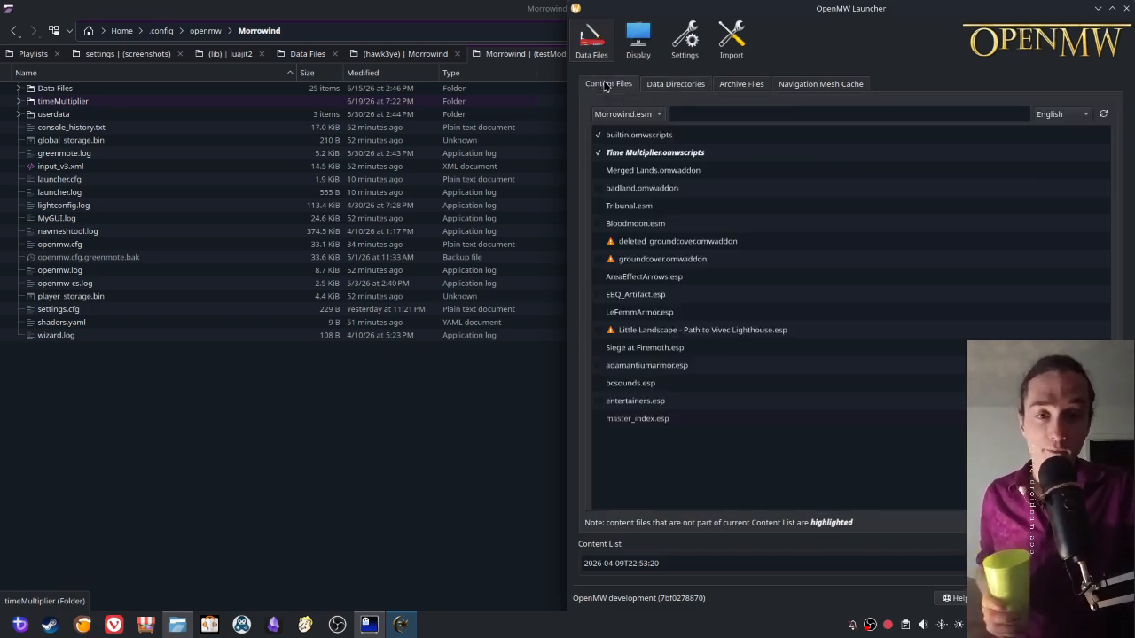
click(625, 153)
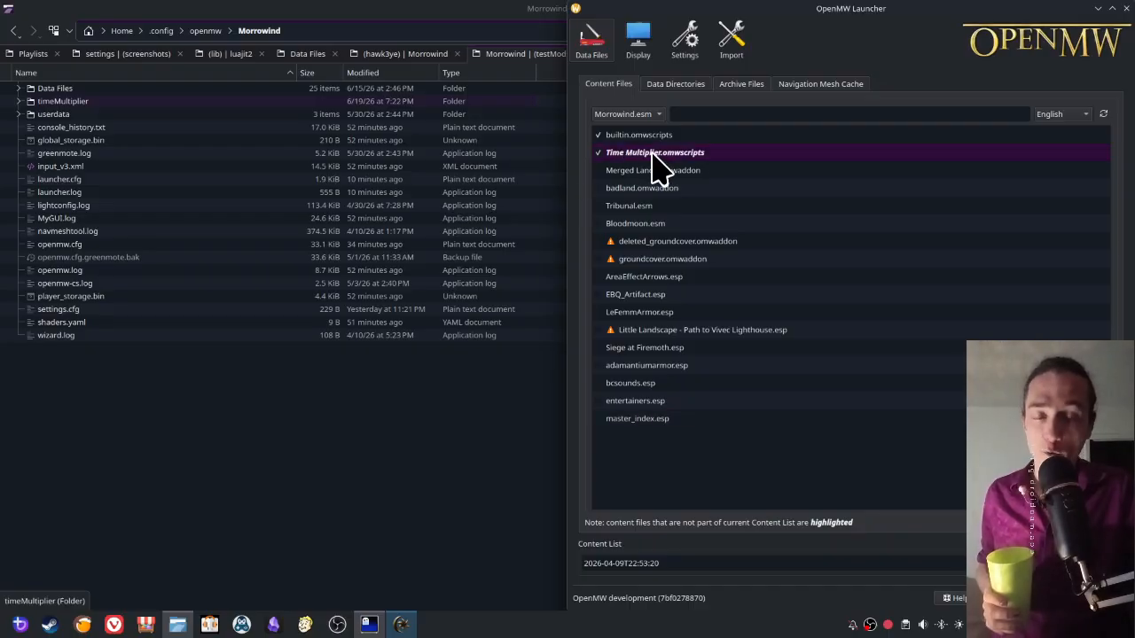
mouse_move(656, 160)
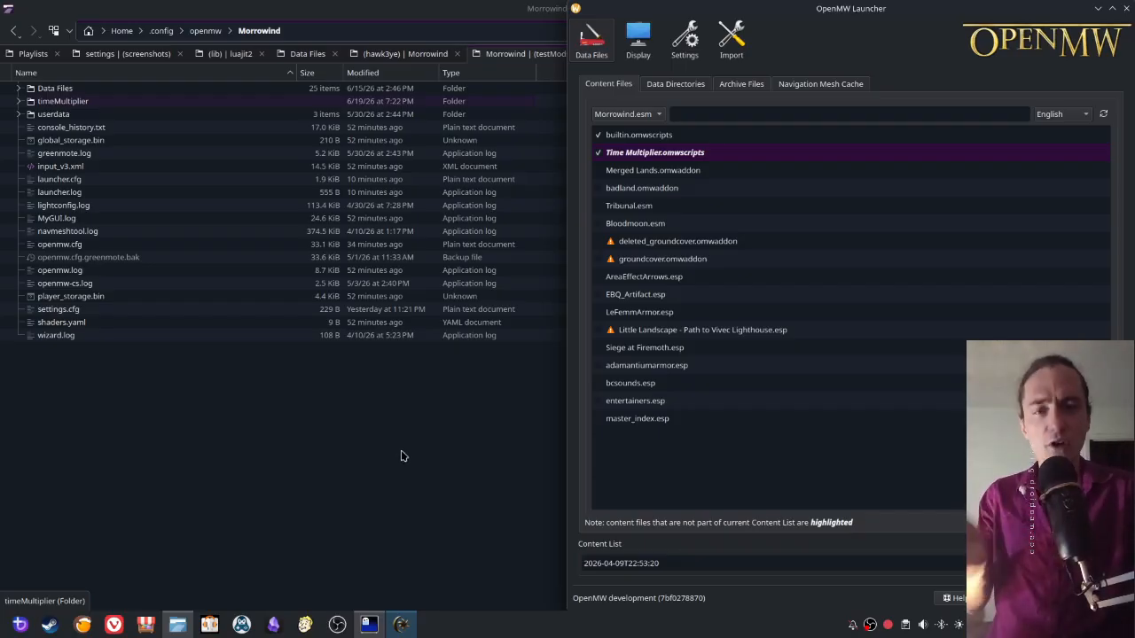
- Switch to Dolphin and permanently delete Time Multiplier.zip from the testMods folder
click(401, 461)
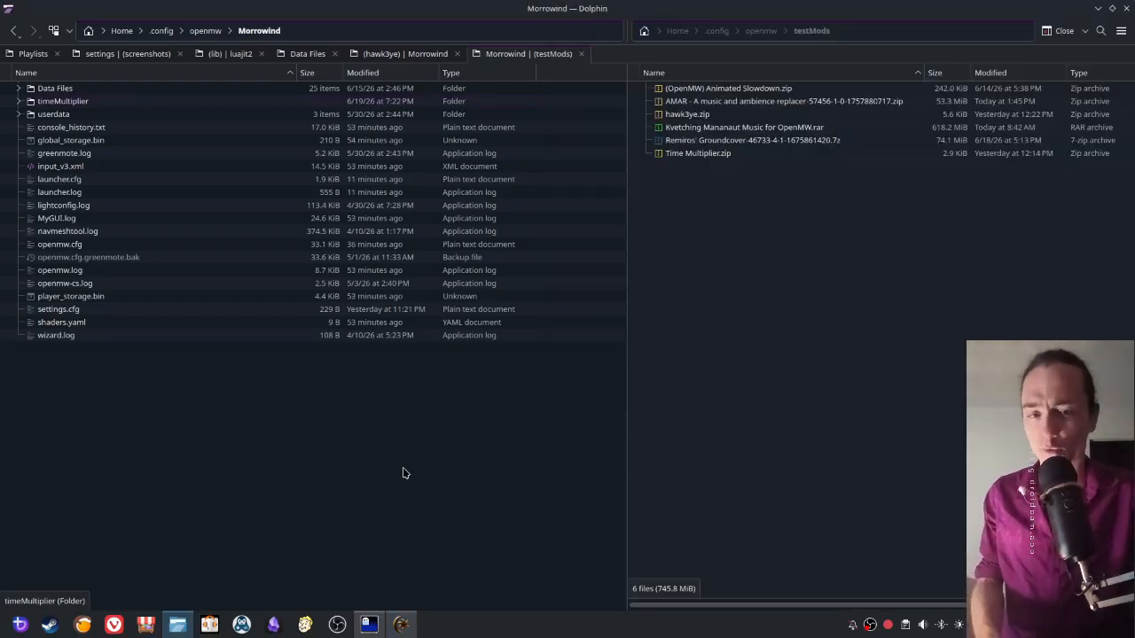
click(703, 155)
key(shift+Delete)
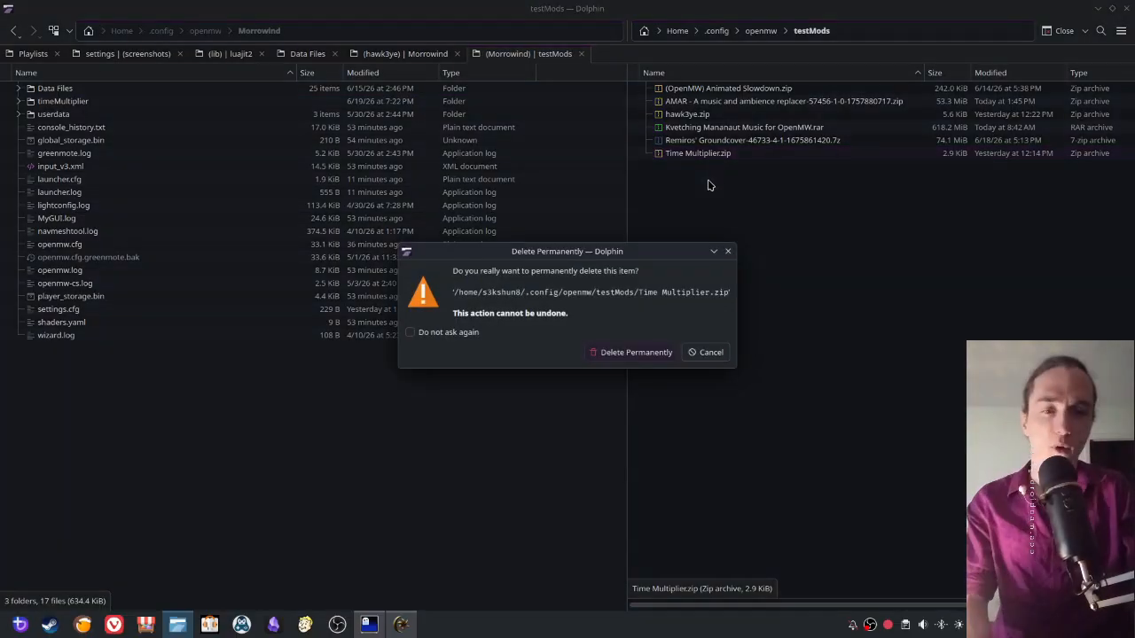
key(Return)
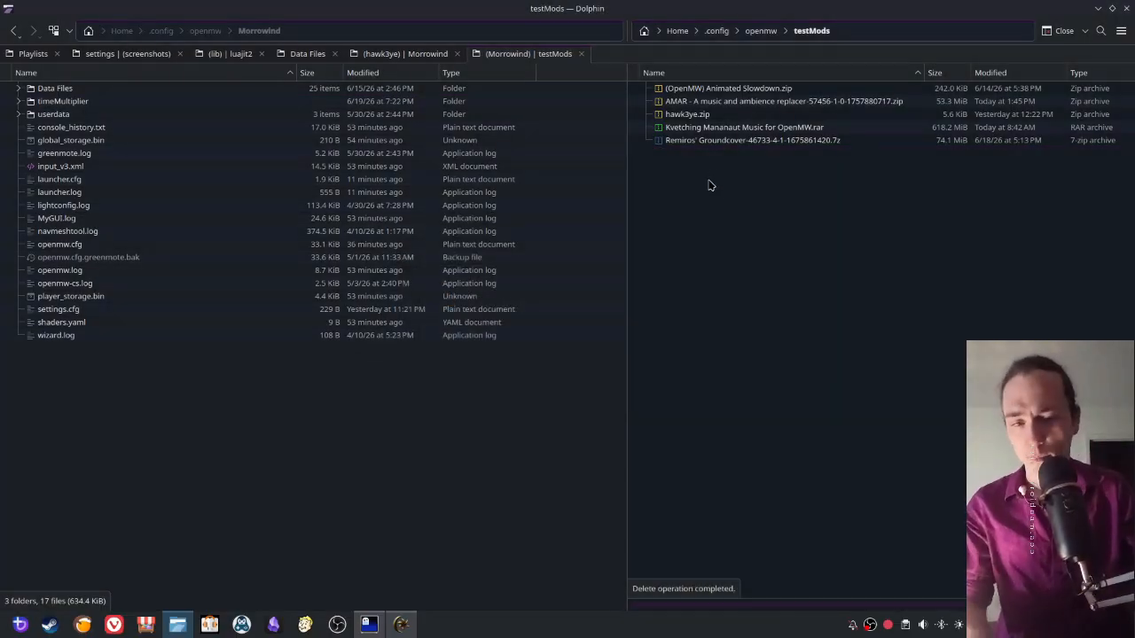
- Open hawk3ye.zip in Ark to examine its folder structure, and close the archive
right_click(703, 116)
click(755, 129)
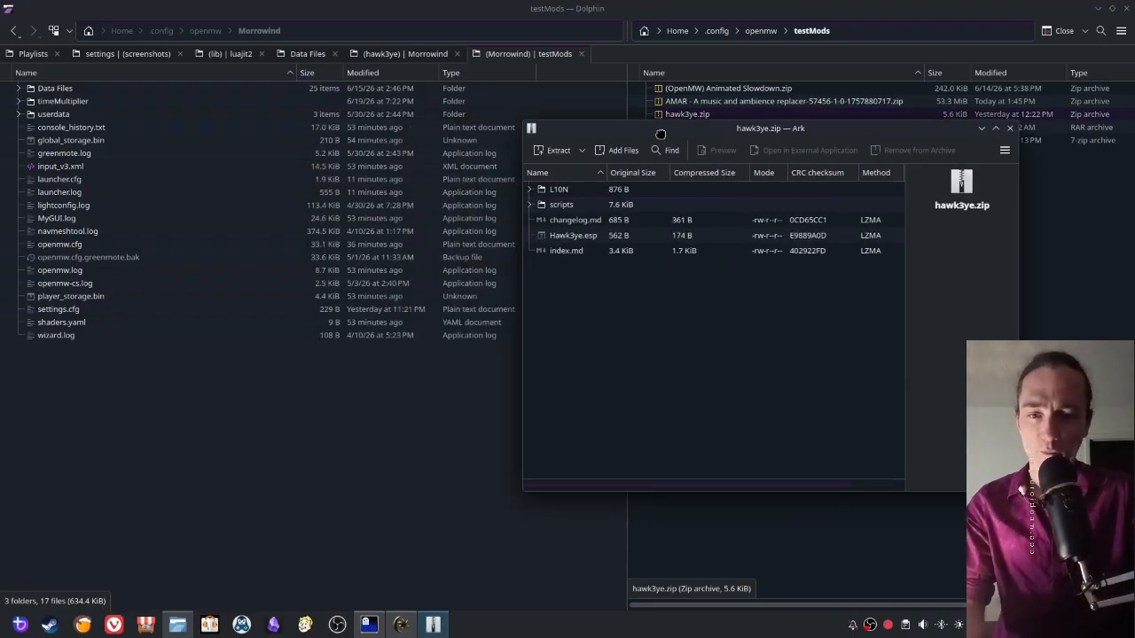
drag(660, 134, 648, 186)
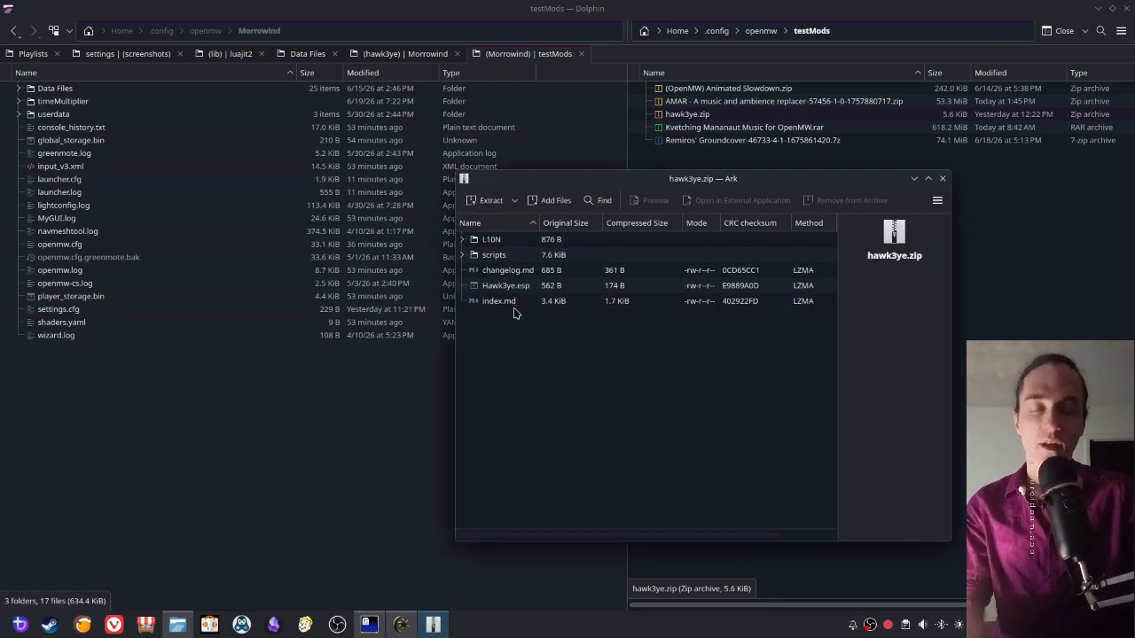
click(941, 178)
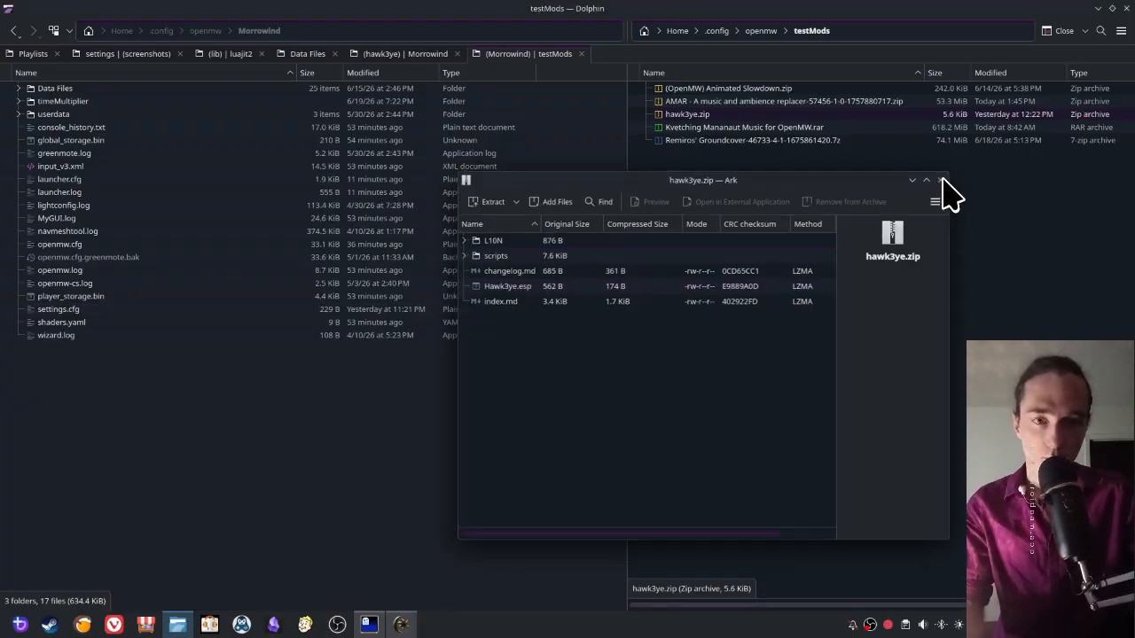
- Extract hawk3ye.zip in testMods while trashing the archive, and move the hawk3ye folder into the Morrowind folder
right_click(676, 117)
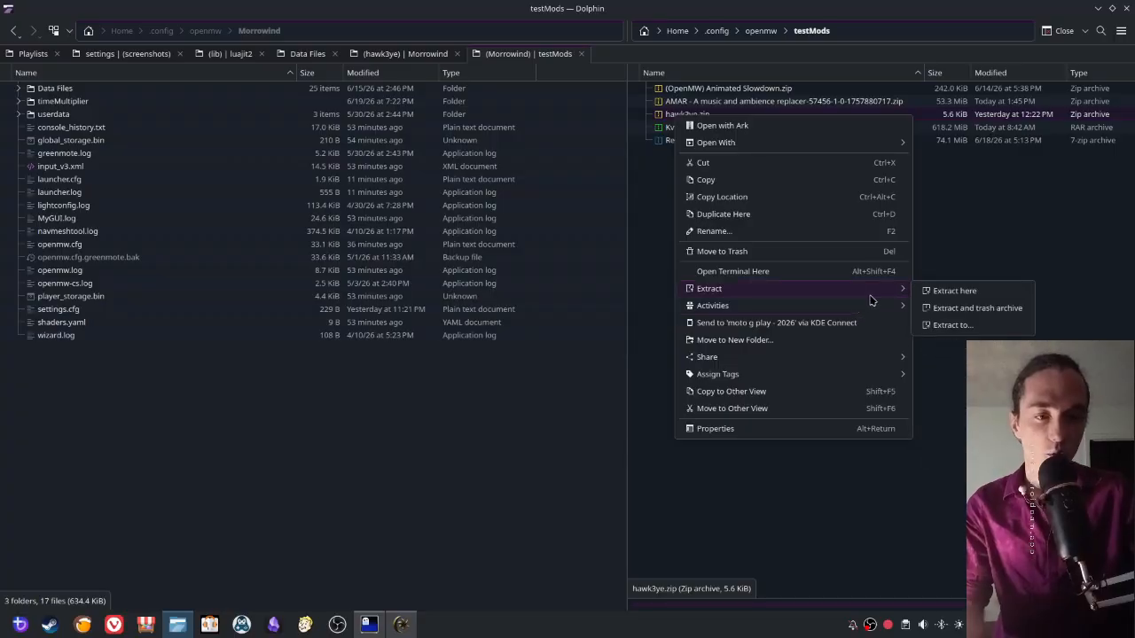
click(945, 306)
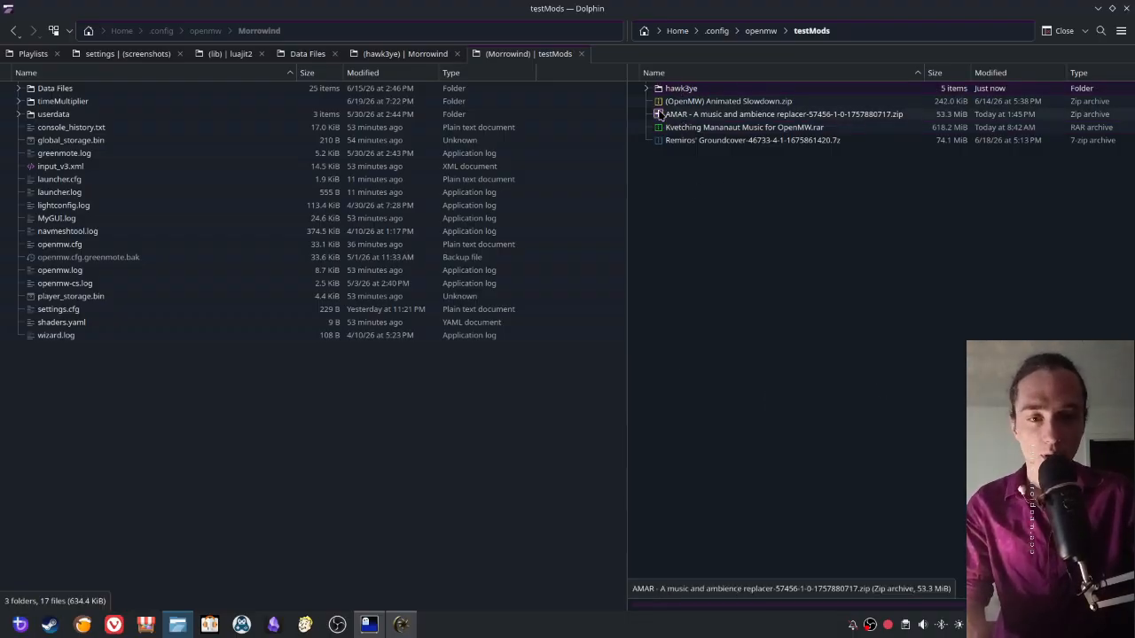
click(113, 437)
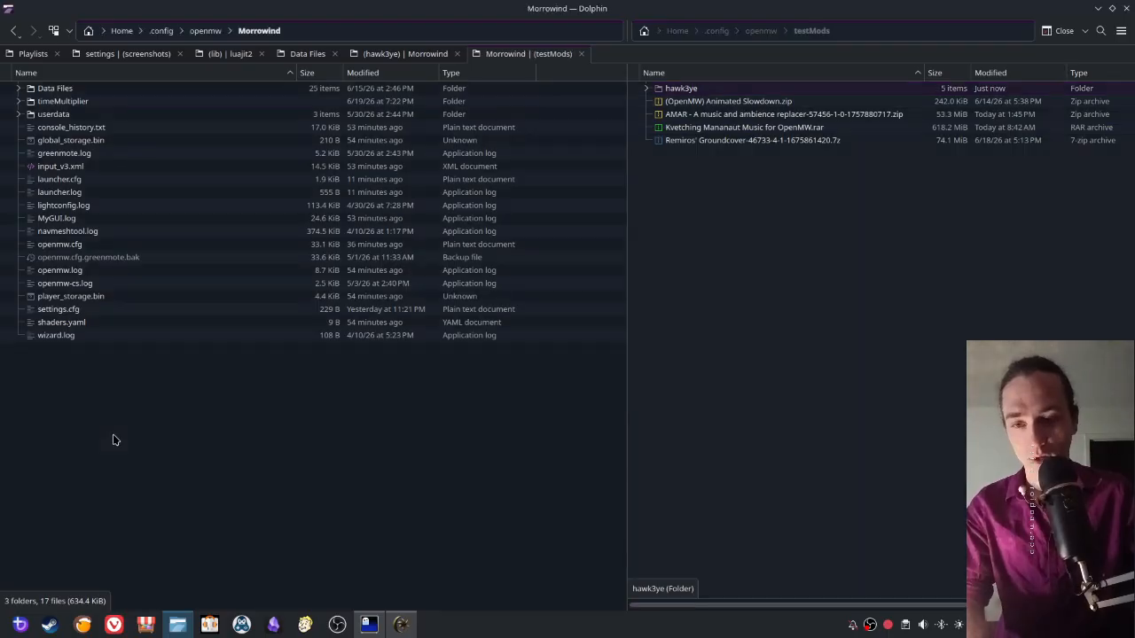
key(ctrl+v)
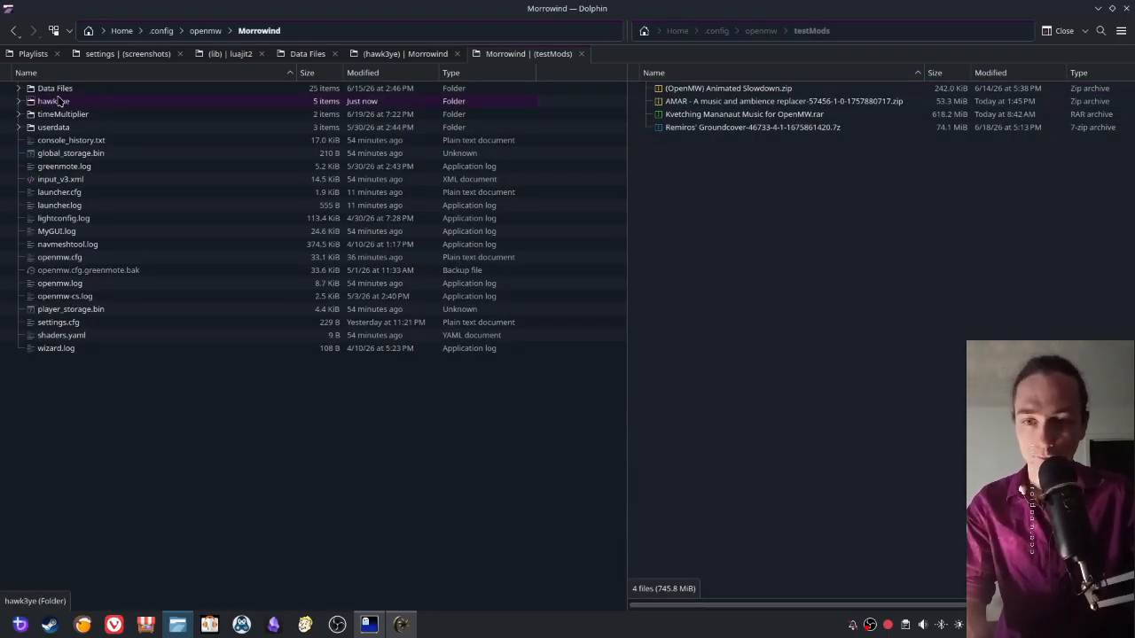
- Switch to OpenMW Launcher and append the hawk3ye folder inside Morrowind as a data directory
click(396, 629)
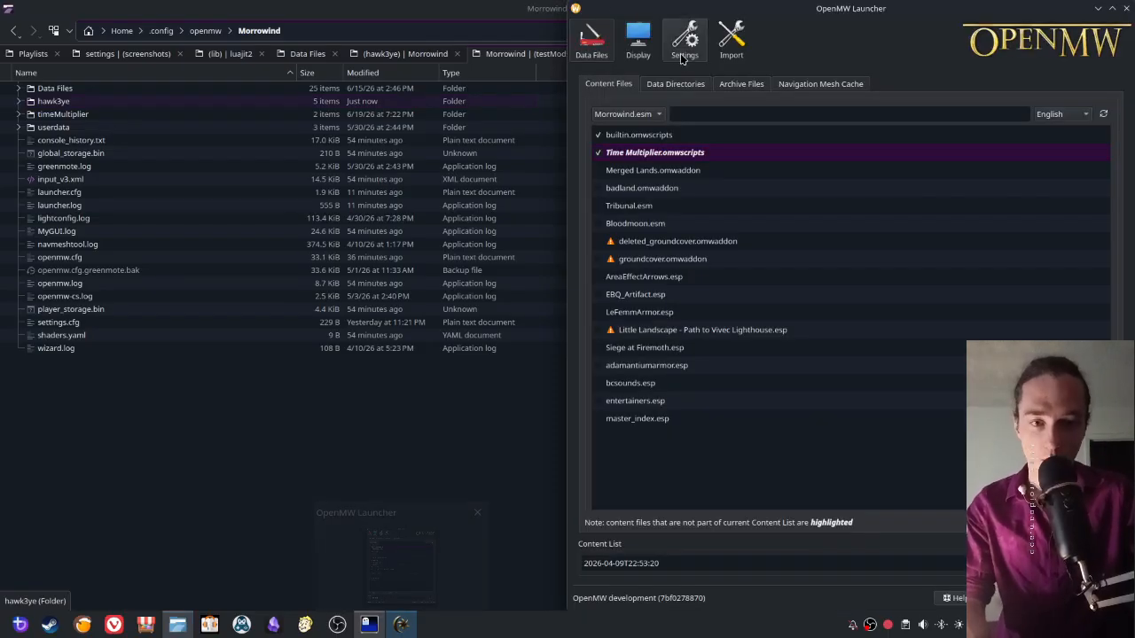
click(675, 83)
click(1091, 105)
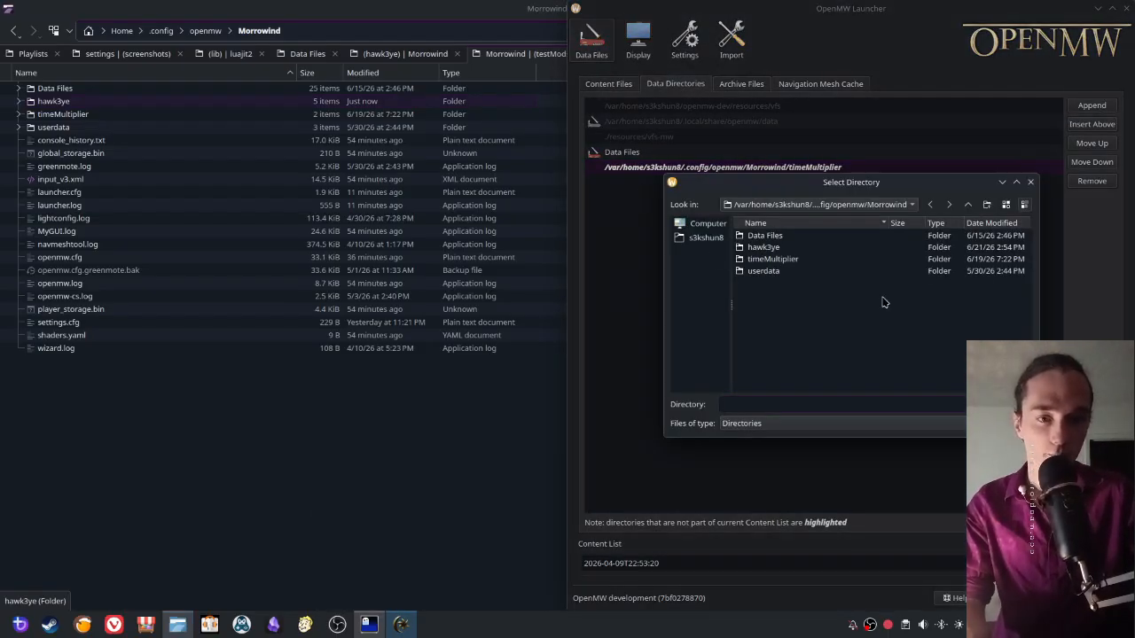
click(775, 249)
key(Return)
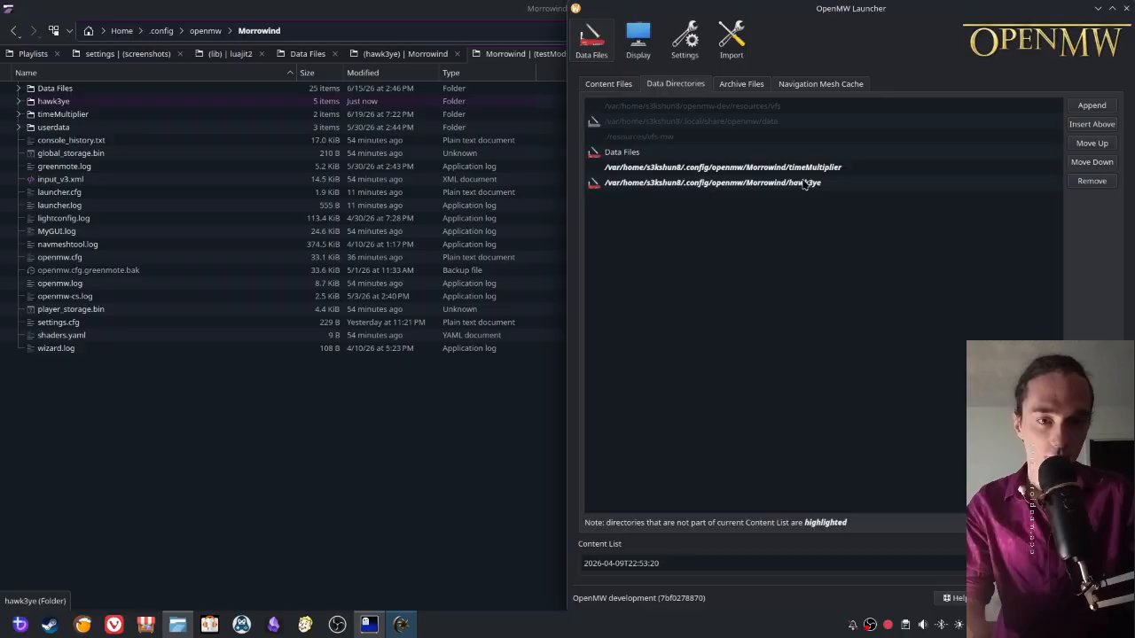
- Enable Tribunal.esm, Bloodmoon.esm and Hawk3ye.esp, and move Time Multiplier.omwscripts and Hawk3ye.esp directly below Siege at Firemoth.esp
click(606, 85)
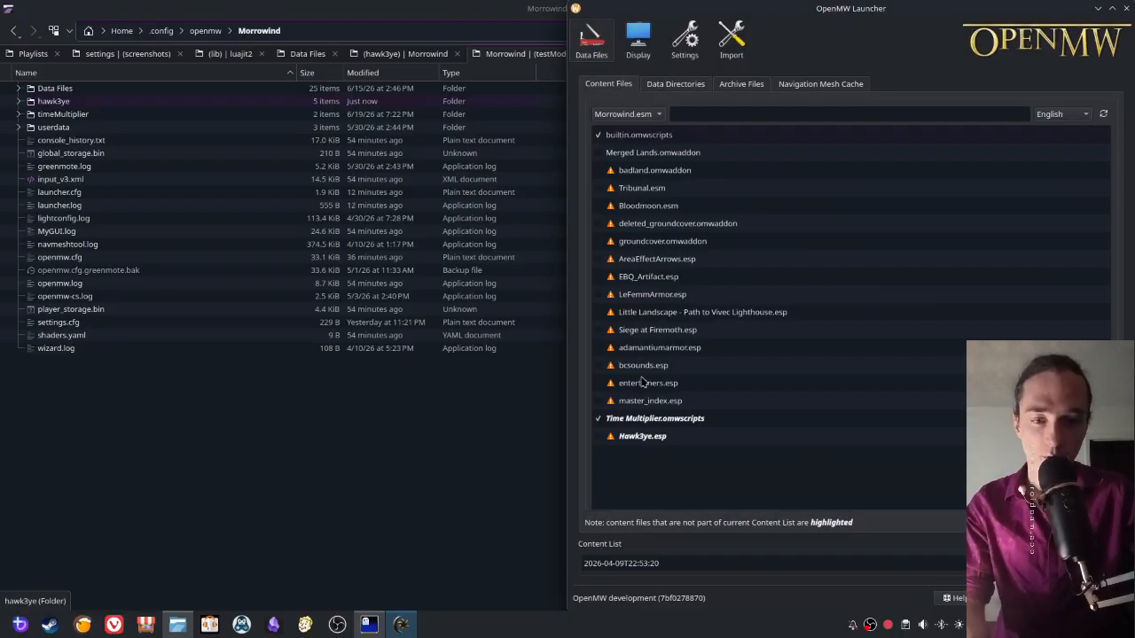
click(600, 437)
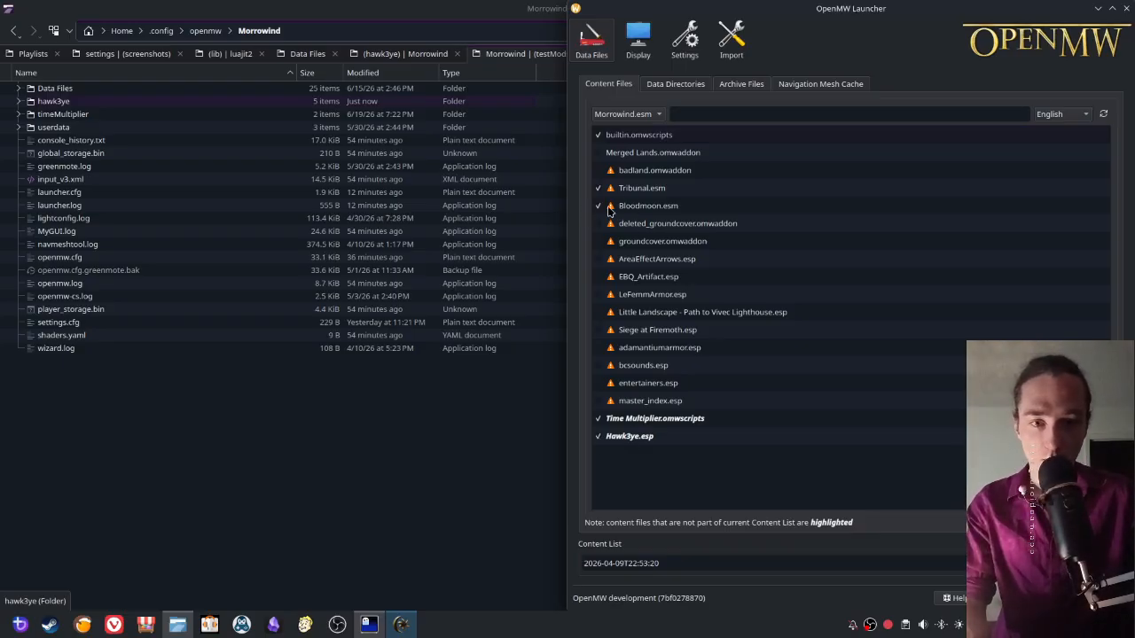
mouse_move(609, 210)
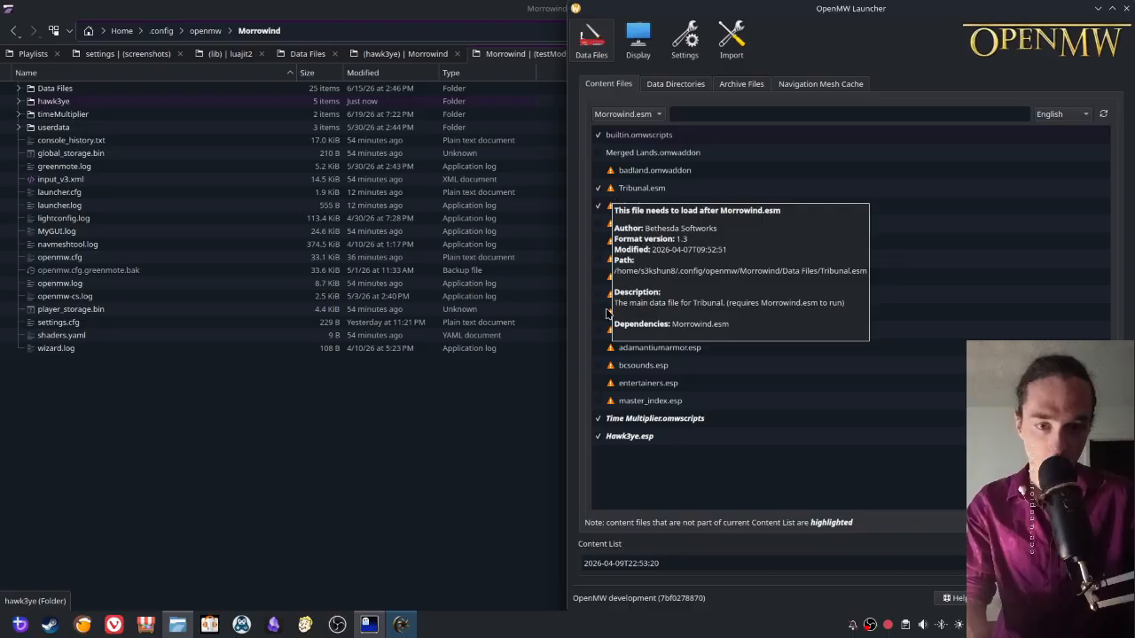
drag(613, 418, 619, 339)
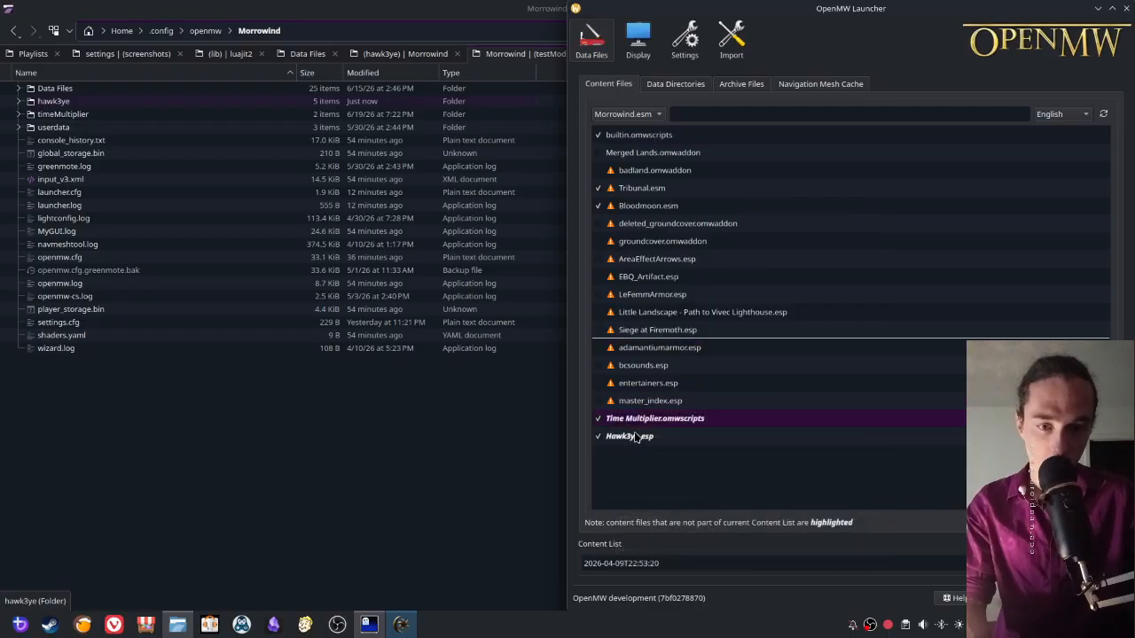
drag(635, 438, 630, 357)
- Set the game file to <No game file> and back to Morrowind.esm, and read badland.omwaddon's warning
click(618, 115)
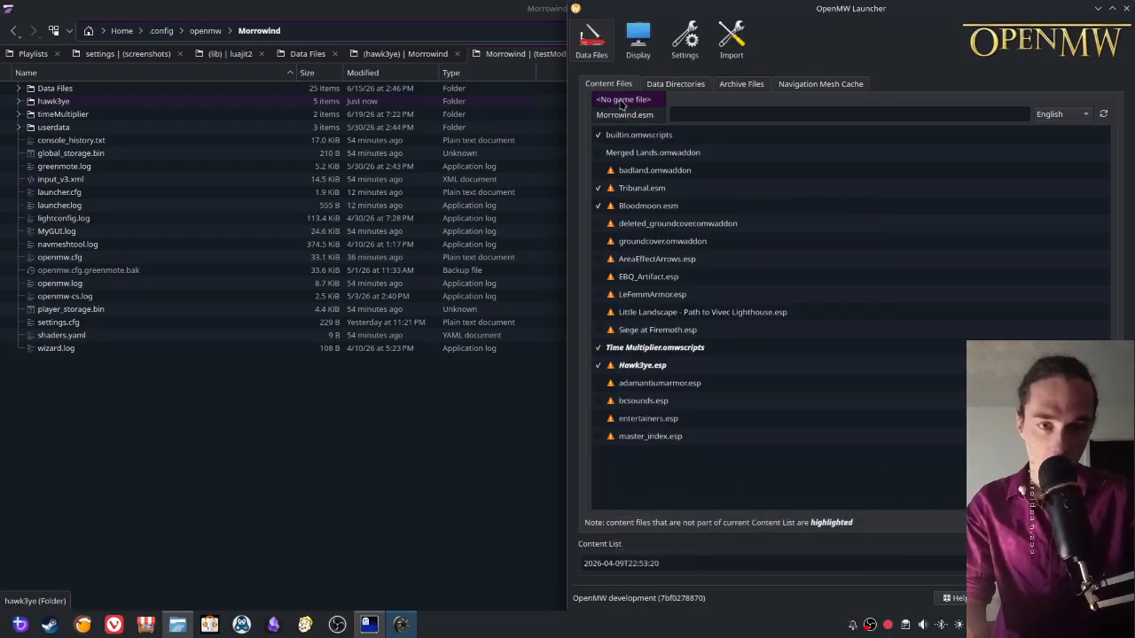
click(621, 98)
click(616, 114)
click(617, 131)
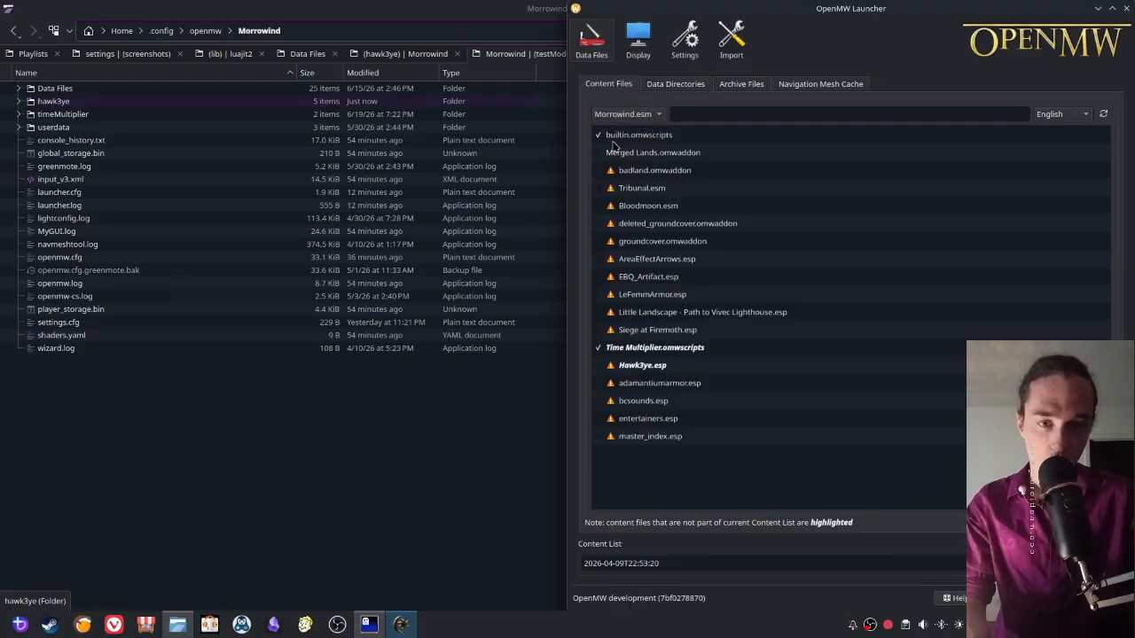
mouse_move(610, 175)
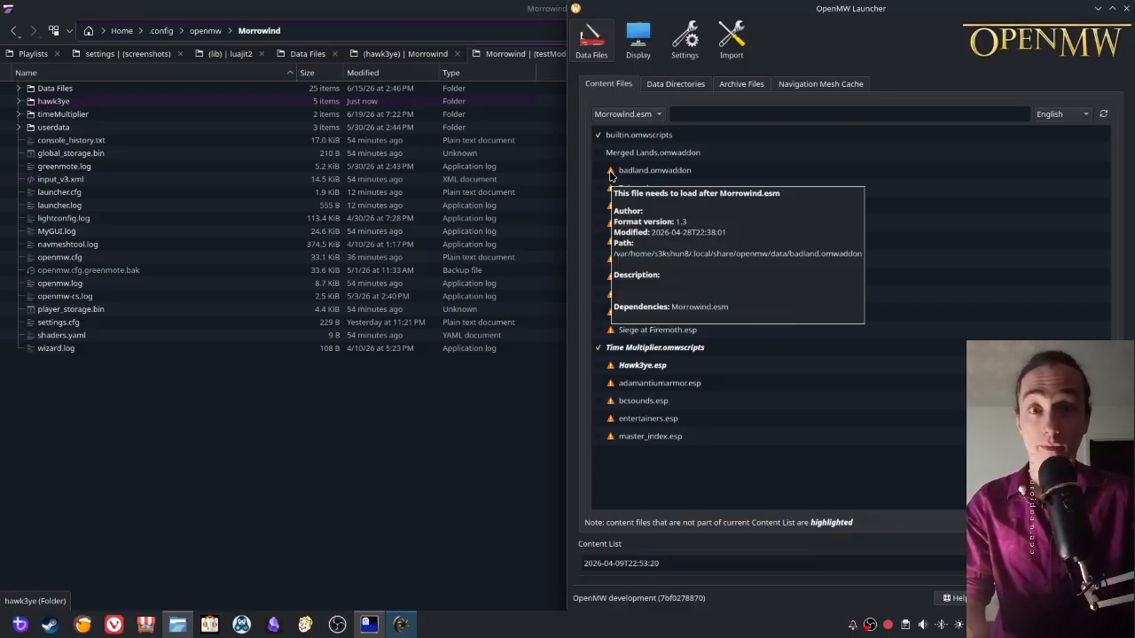
- Move Hawk3ye.esp above Time Multiplier.omwscripts, and enable Tribunal.esm, Bloodmoon.esm and Hawk3ye.esp
click(600, 371)
drag(600, 374, 637, 351)
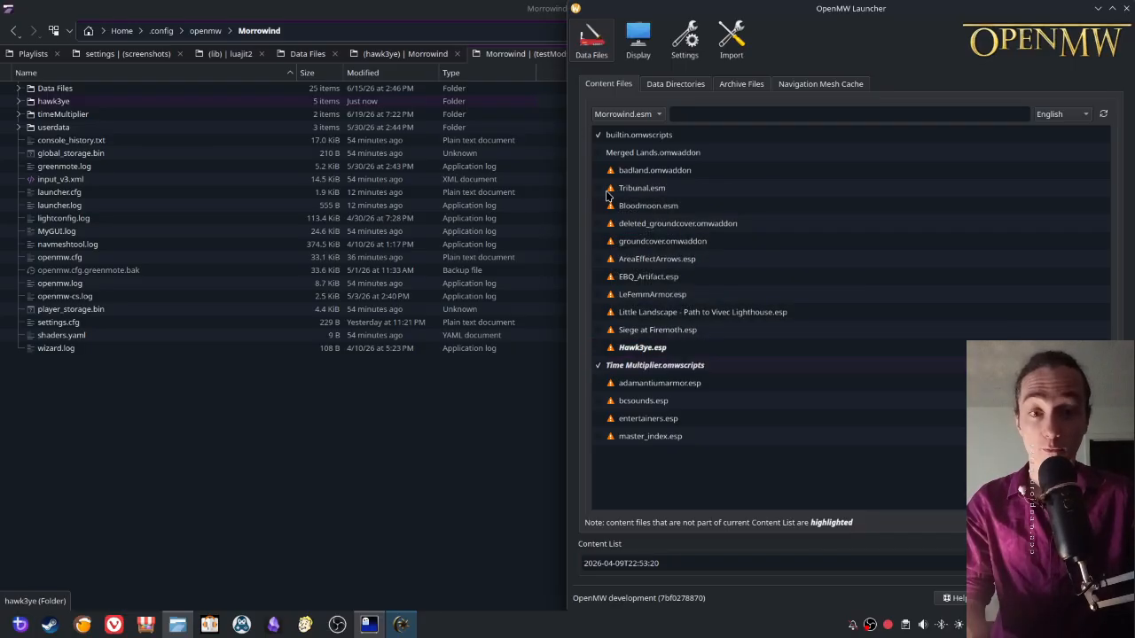
click(598, 188)
click(597, 205)
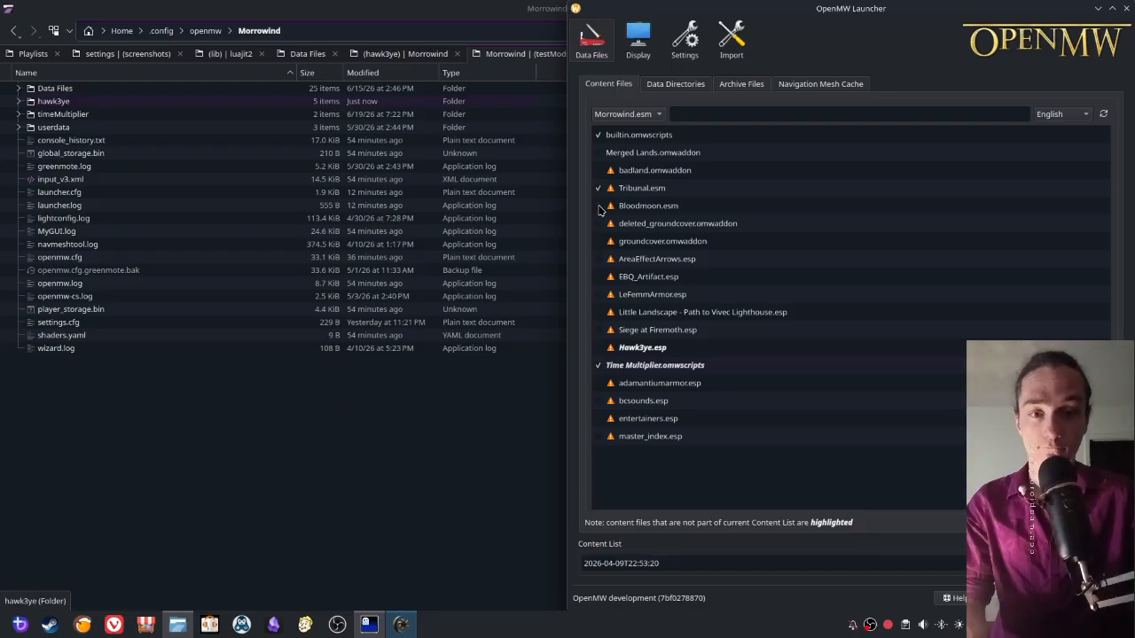
click(598, 348)
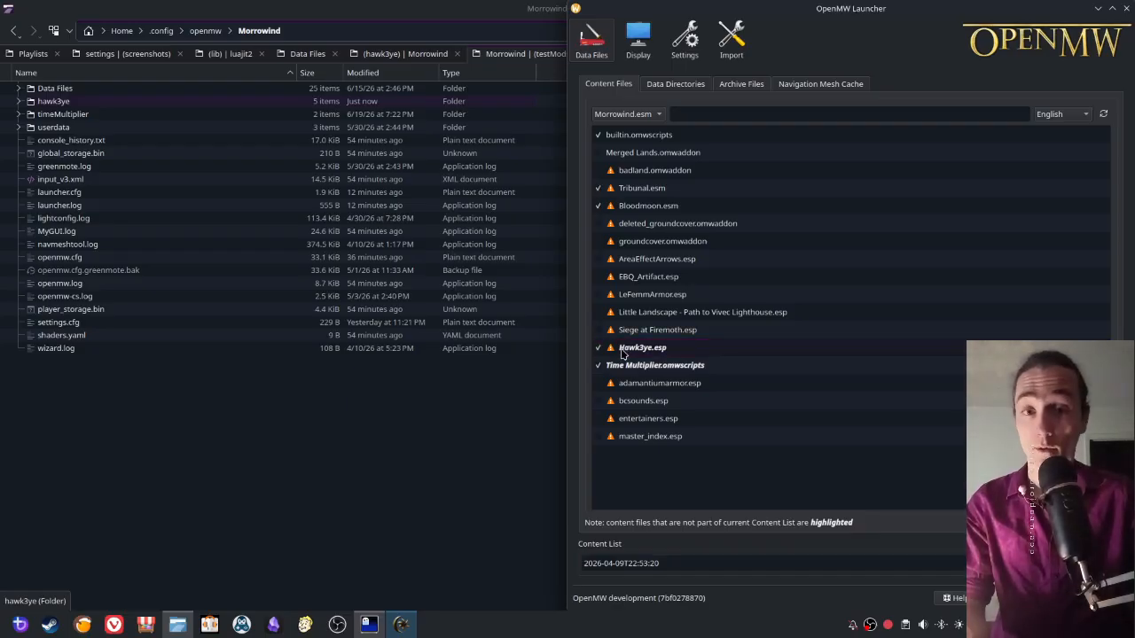
- Switch to Dolphin, open the AMAR music and ambience replacer zip from testMods in Ark, and expand its Data Files folder
mouse_move(610, 351)
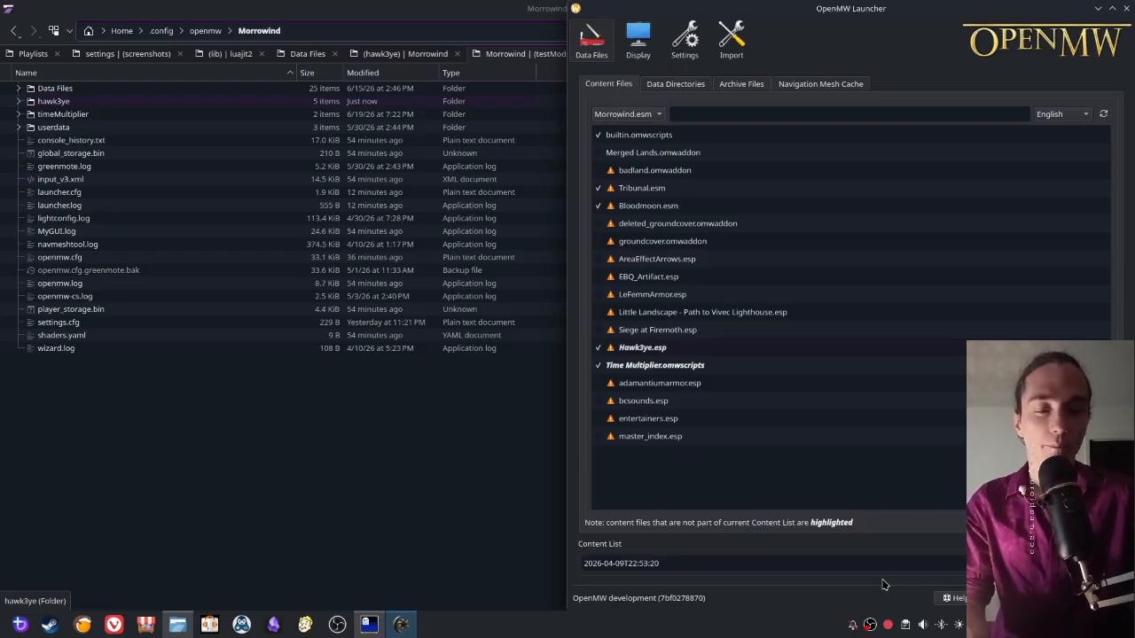
click(431, 514)
click(721, 167)
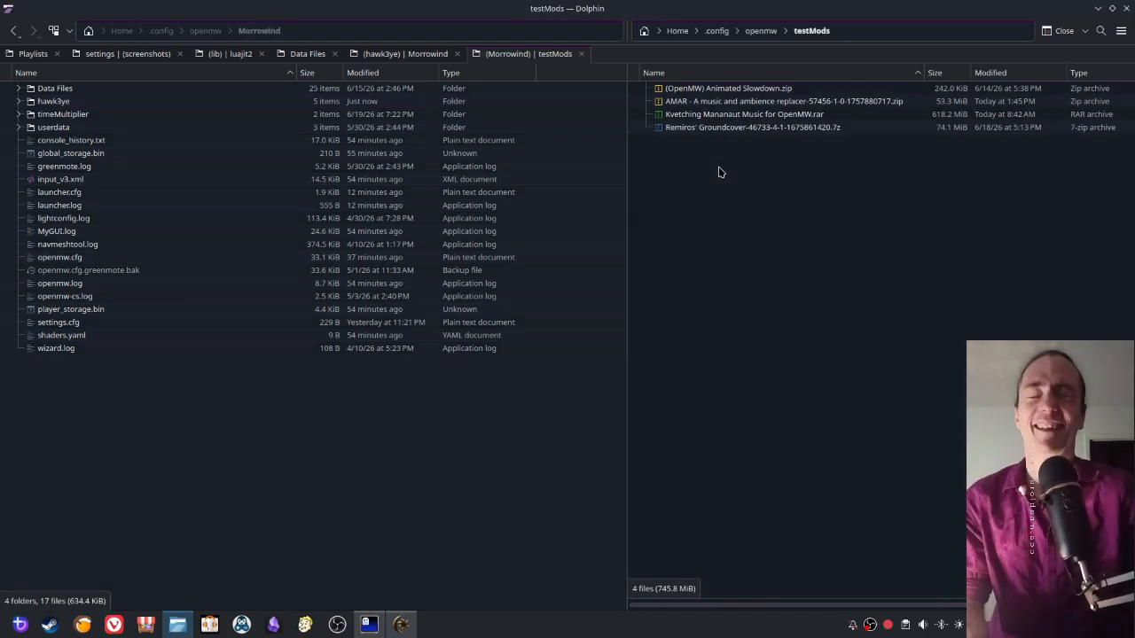
double_click(697, 100)
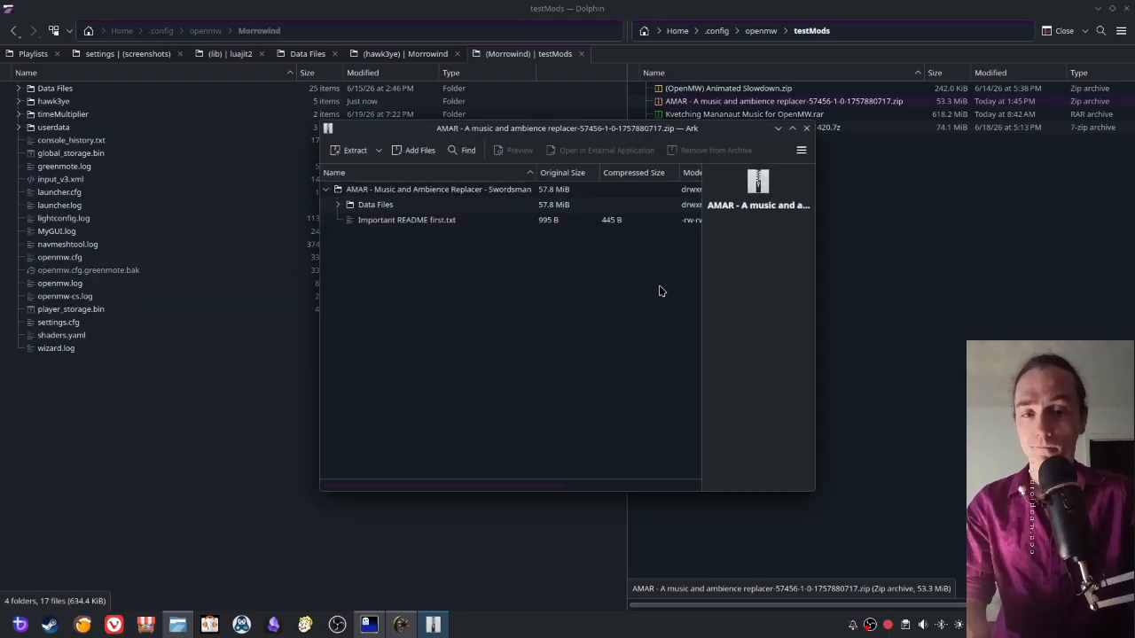
drag(580, 129, 765, 148)
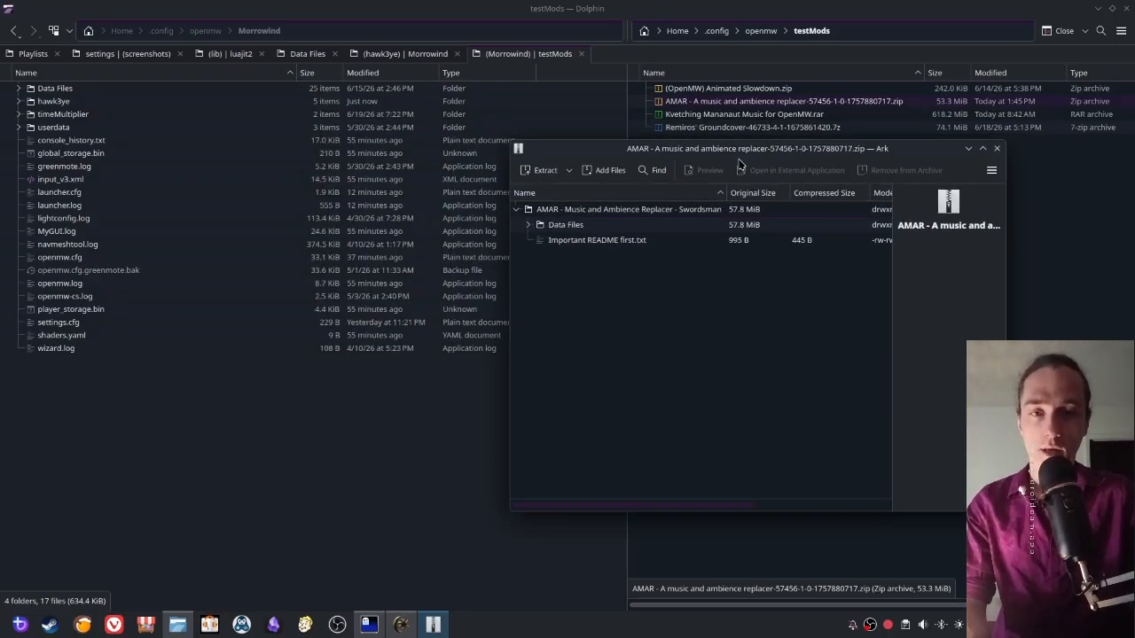
drag(632, 151, 343, 98)
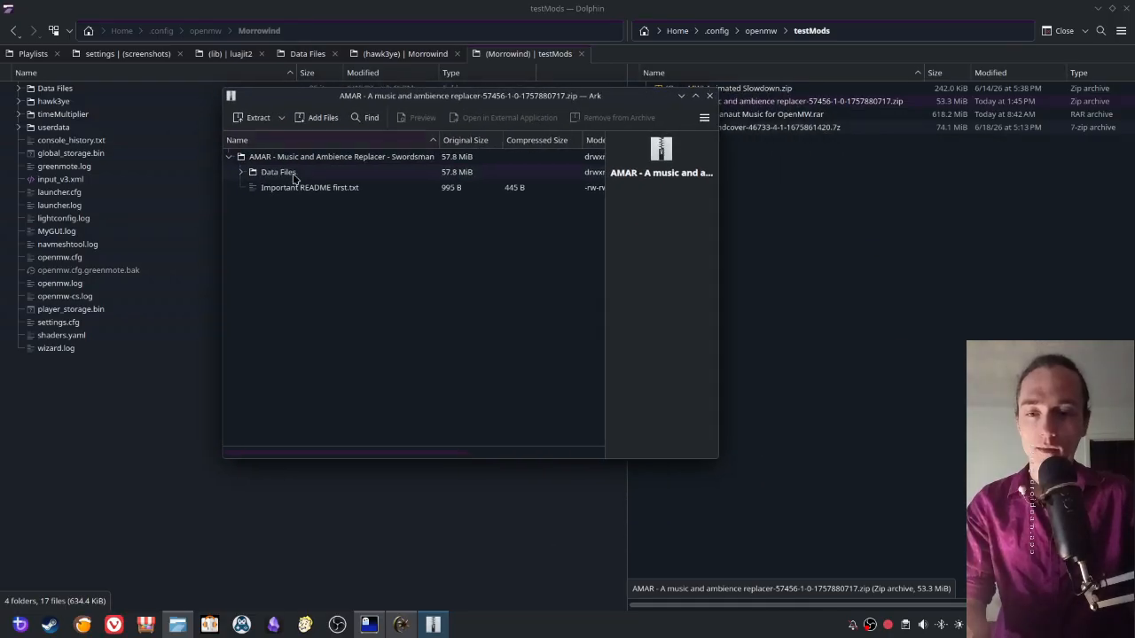
click(240, 174)
- Extract the archive's AMAR - Music and Ambience Replacer - Swordsman folder into the Morrowind folder
click(292, 157)
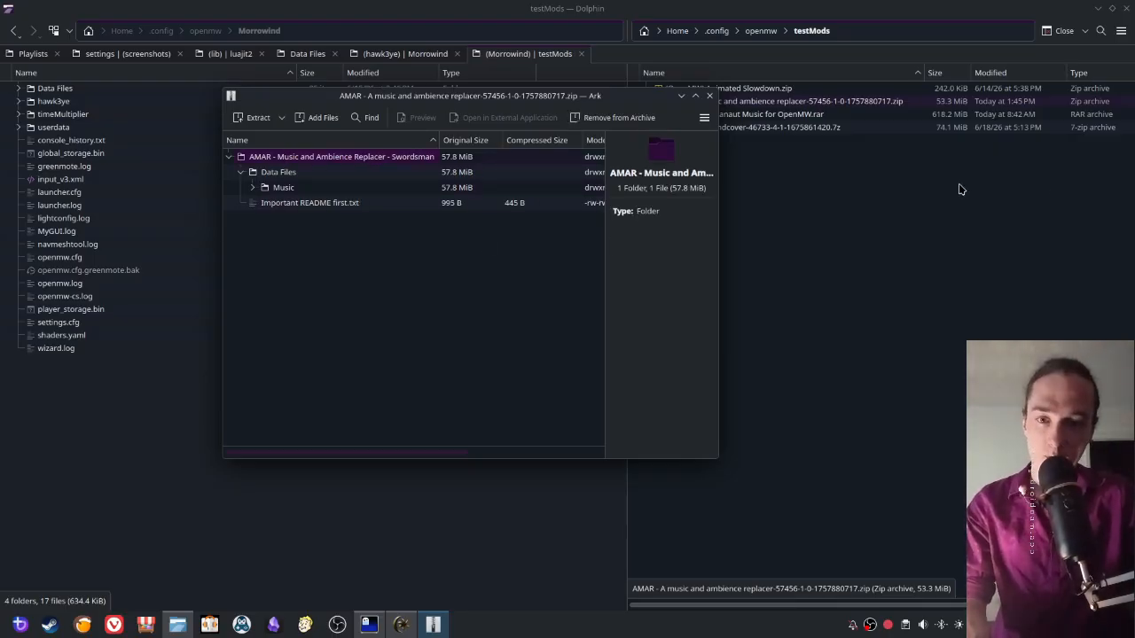
ctrl+click(271, 172)
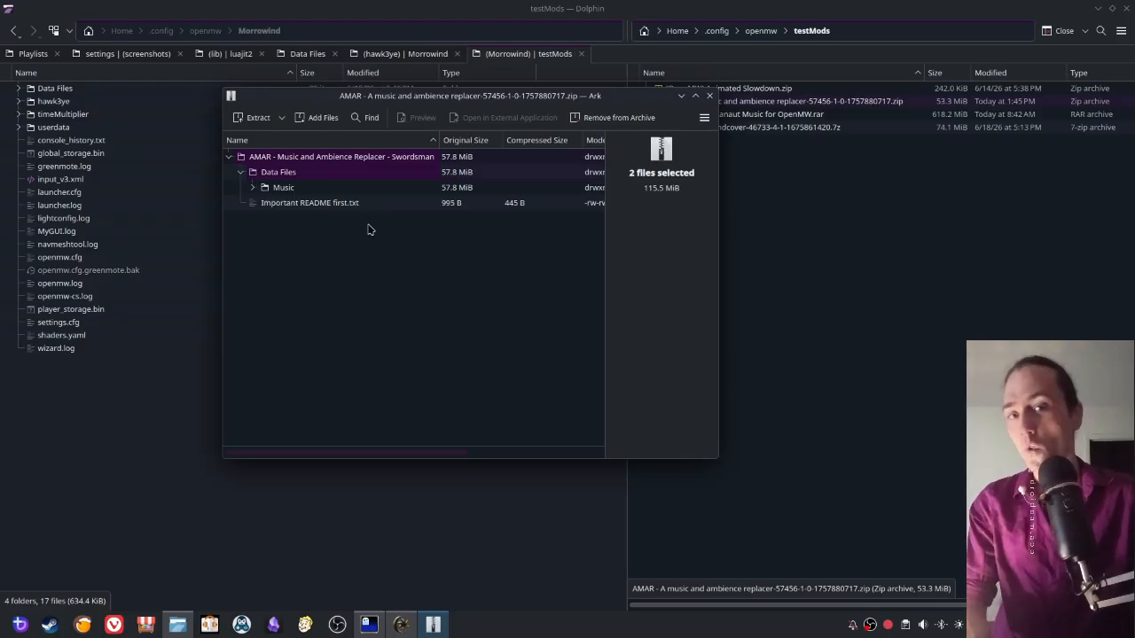
ctrl+click(258, 171)
drag(255, 158, 113, 436)
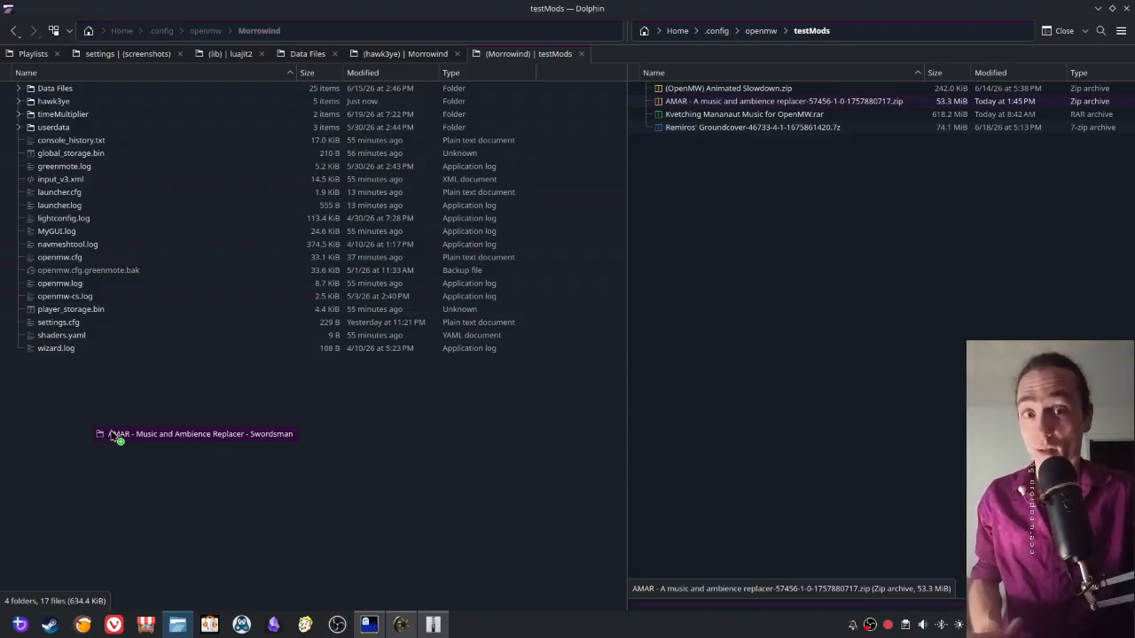
drag(113, 436, 110, 434)
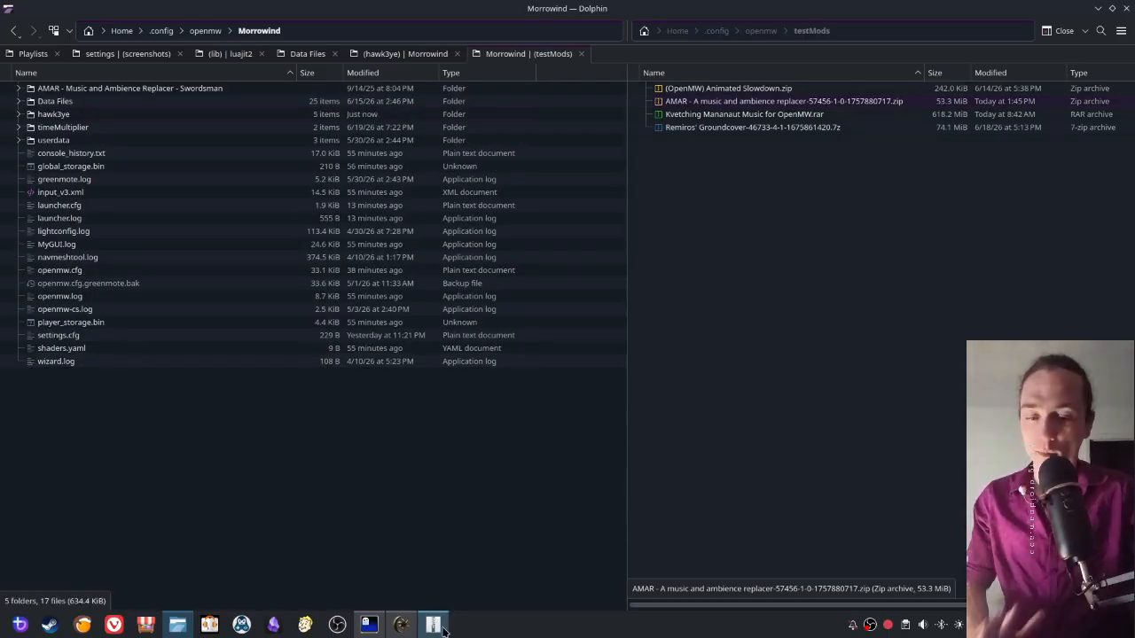
- Switch to OpenMW Launcher and start appending a data directory, browsing into the AMAR - Music and Ambience Replacer - Swordsman folder
click(401, 625)
click(678, 87)
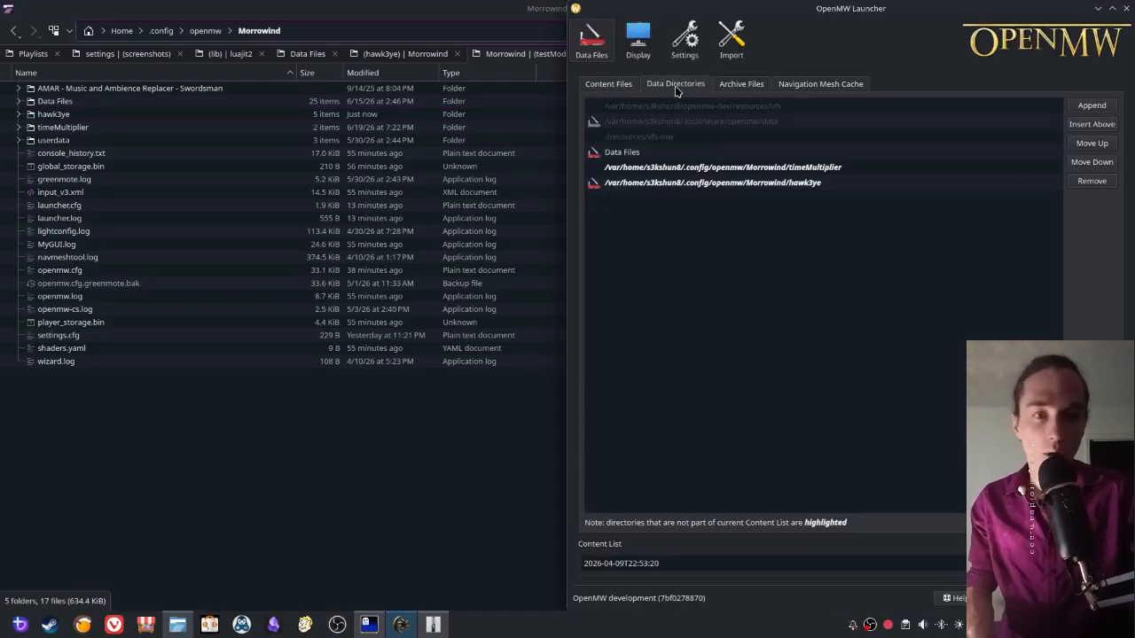
click(1099, 108)
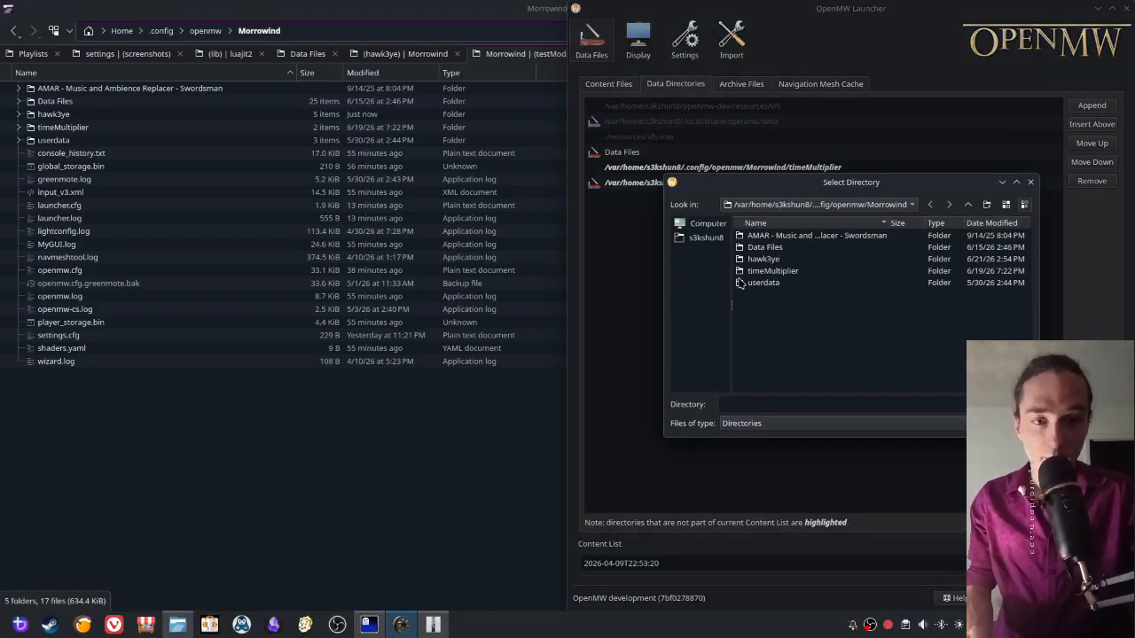
double_click(765, 237)
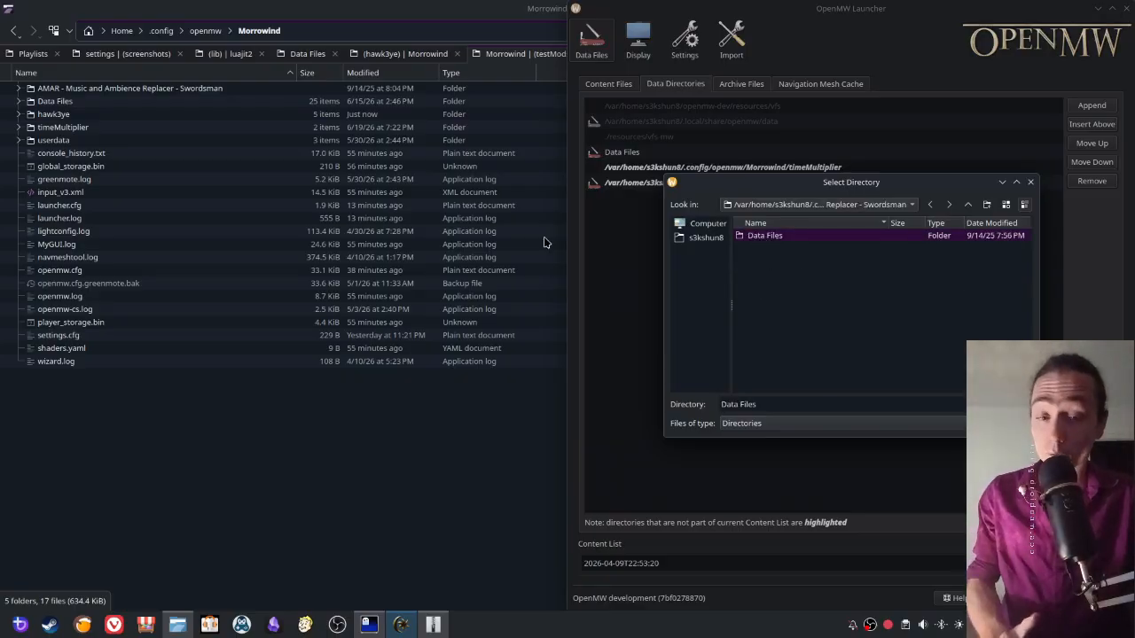
- Switch to Dolphin and compare the contents of Morrowind's own Data Files folder with those of AMAR's Data Files folder
click(53, 102)
double_click(53, 101)
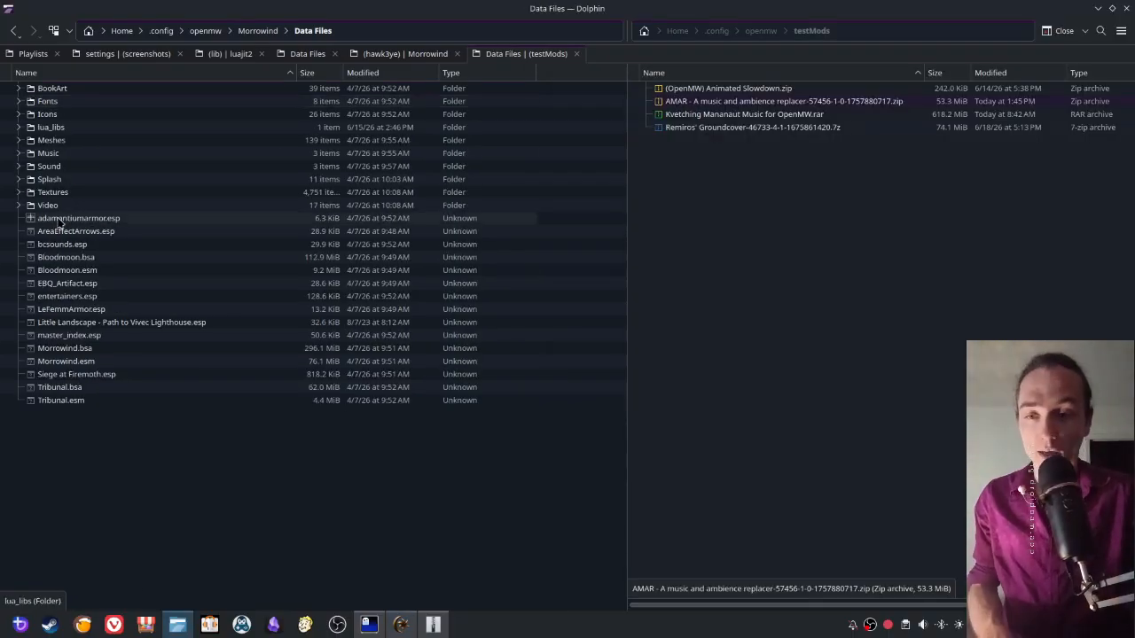
key(BackSpace)
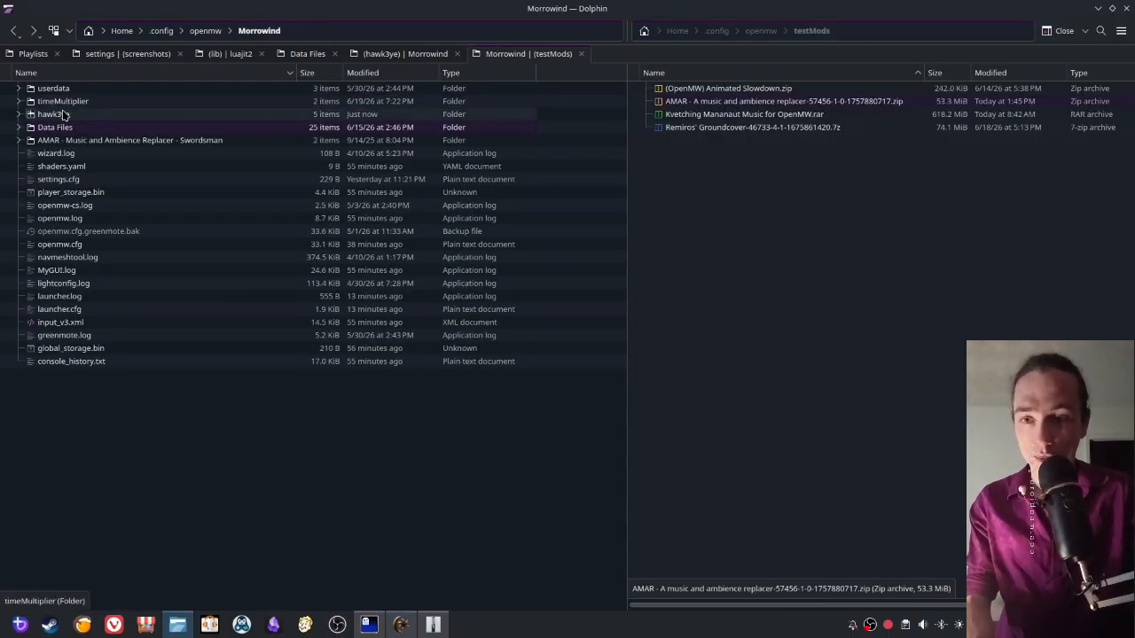
double_click(71, 134)
double_click(35, 93)
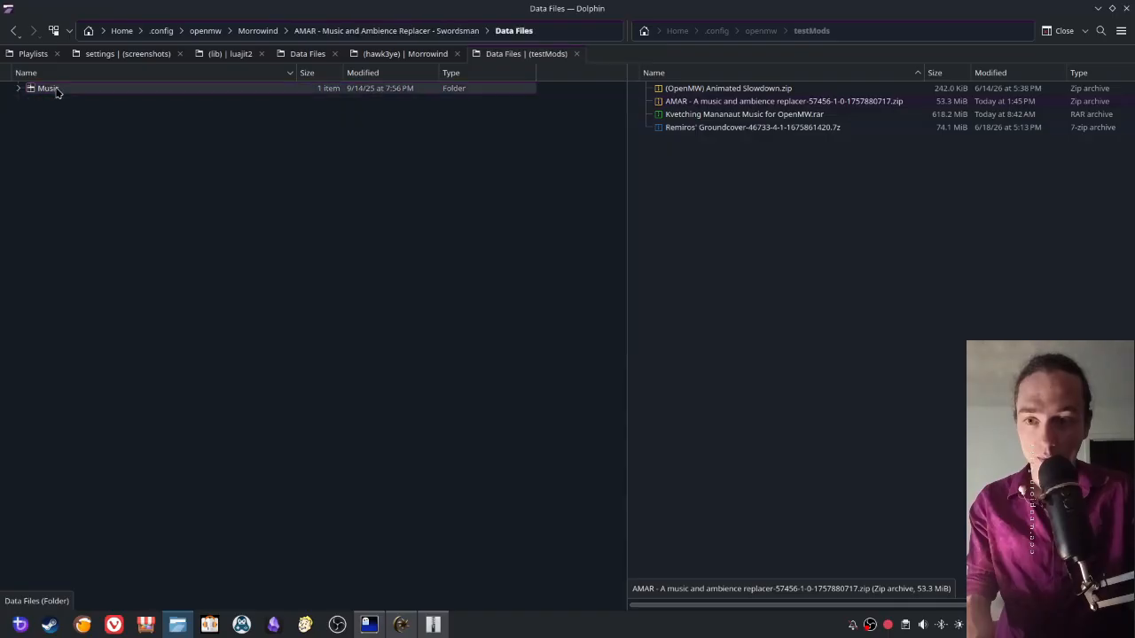
click(18, 88)
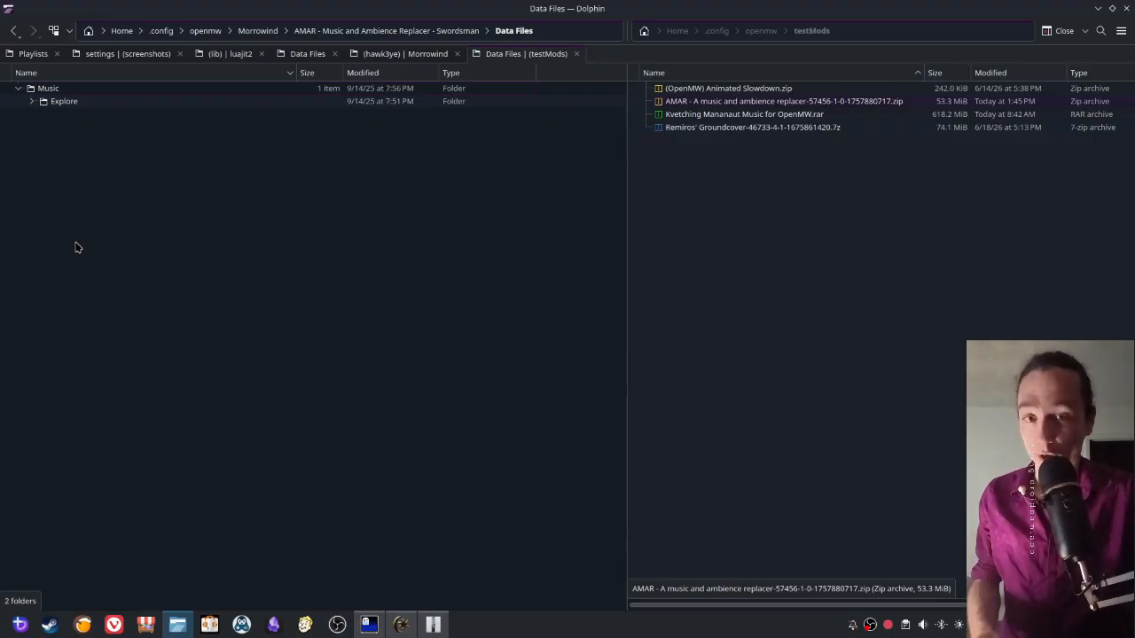
- Examine the AMAR folder's structure from its root through Data Files and Music to the tracks in Explore
click(355, 31)
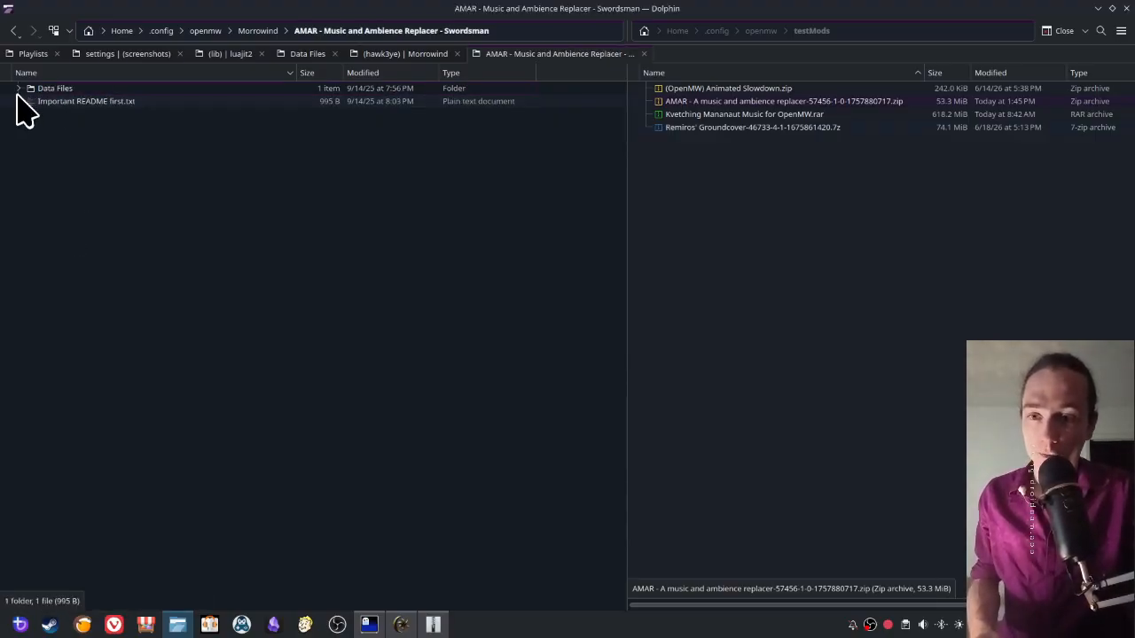
click(18, 89)
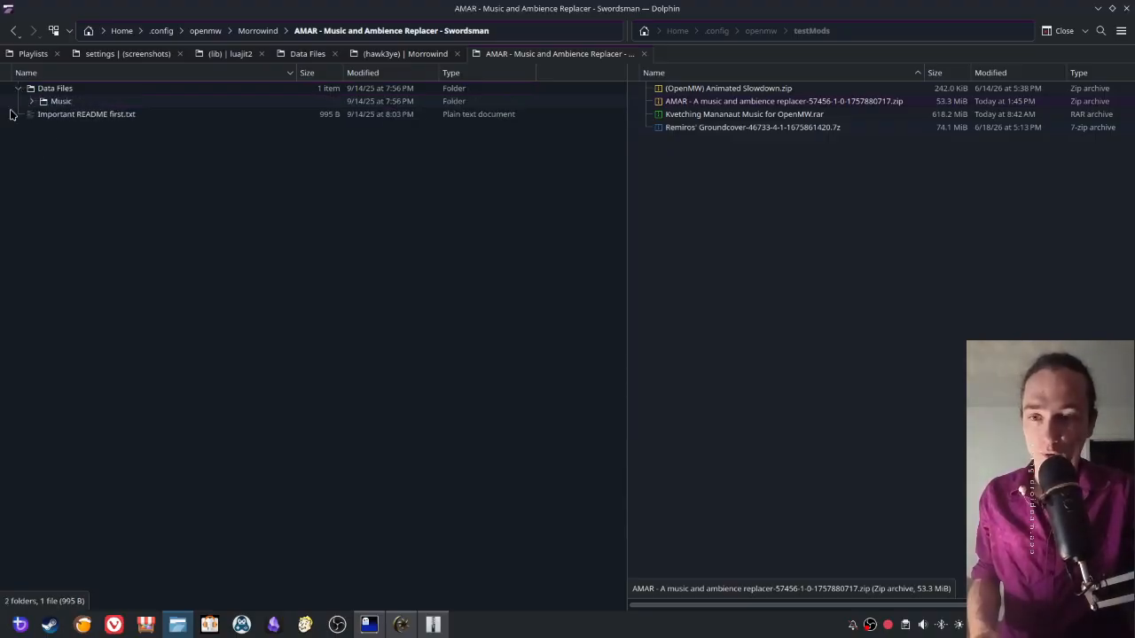
click(31, 101)
click(43, 114)
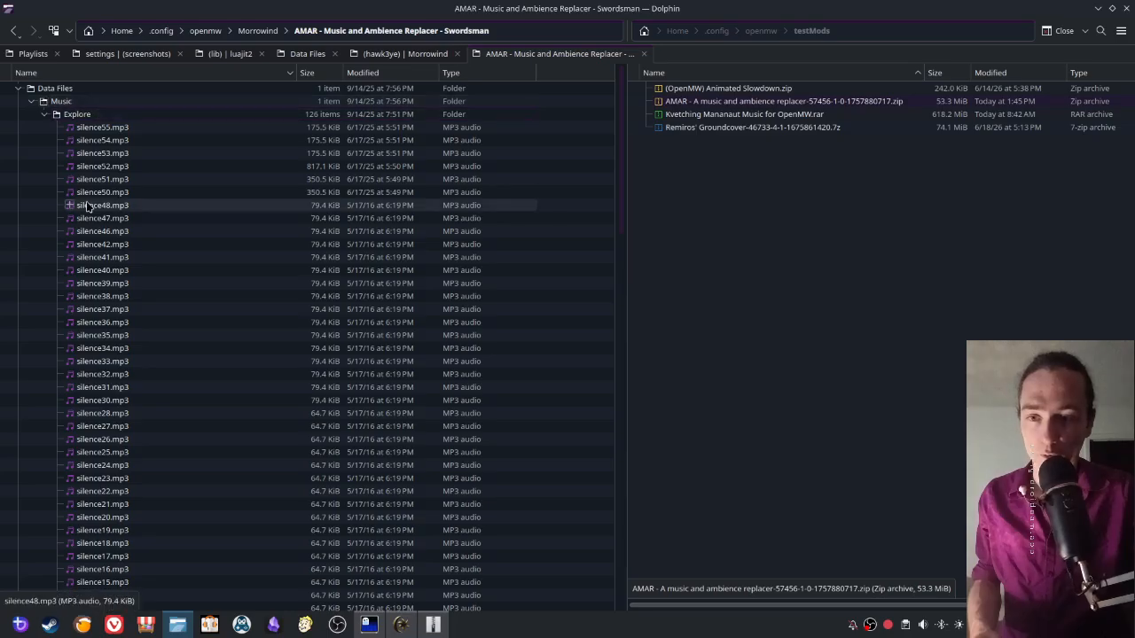
scroll(118, 369, down, 20)
scroll(120, 370, up, 18)
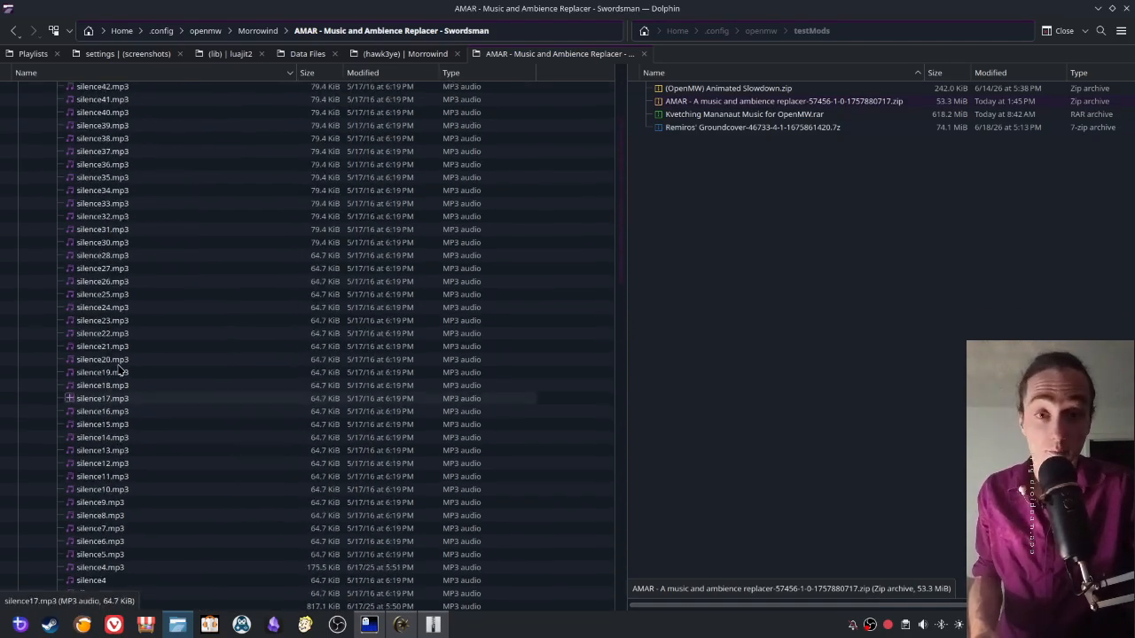
scroll(119, 371, up, 15)
click(19, 88)
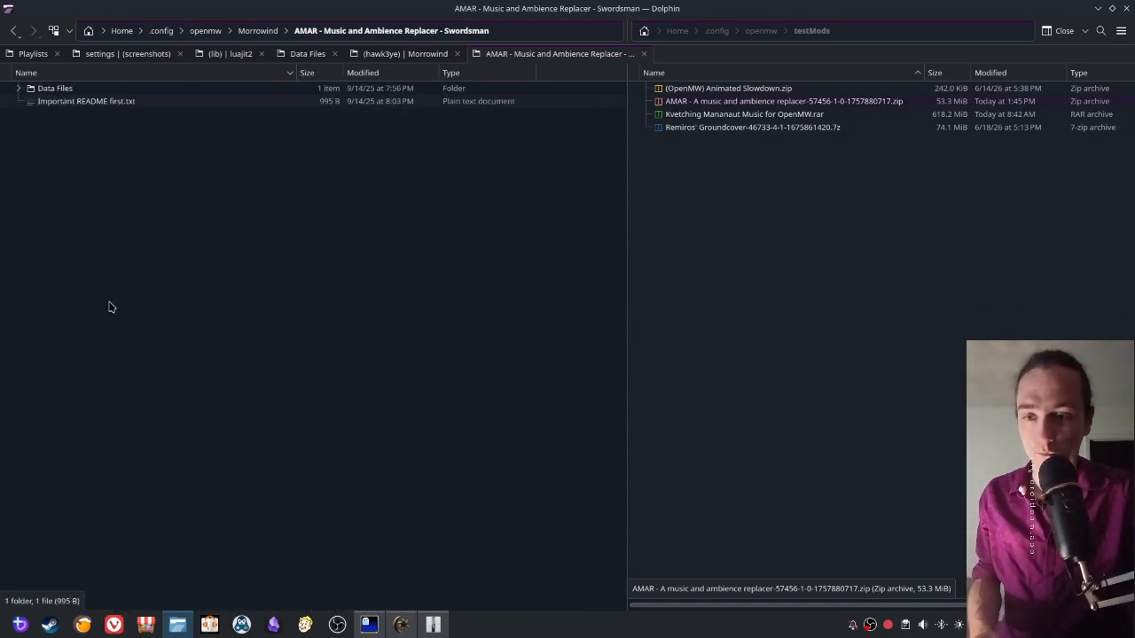
- Open Morrowind's own Data Files folder, sort it by ascending name, and review its asset folders such as Music, Sound, Splash, Textures, Video and Icons
click(252, 34)
double_click(53, 140)
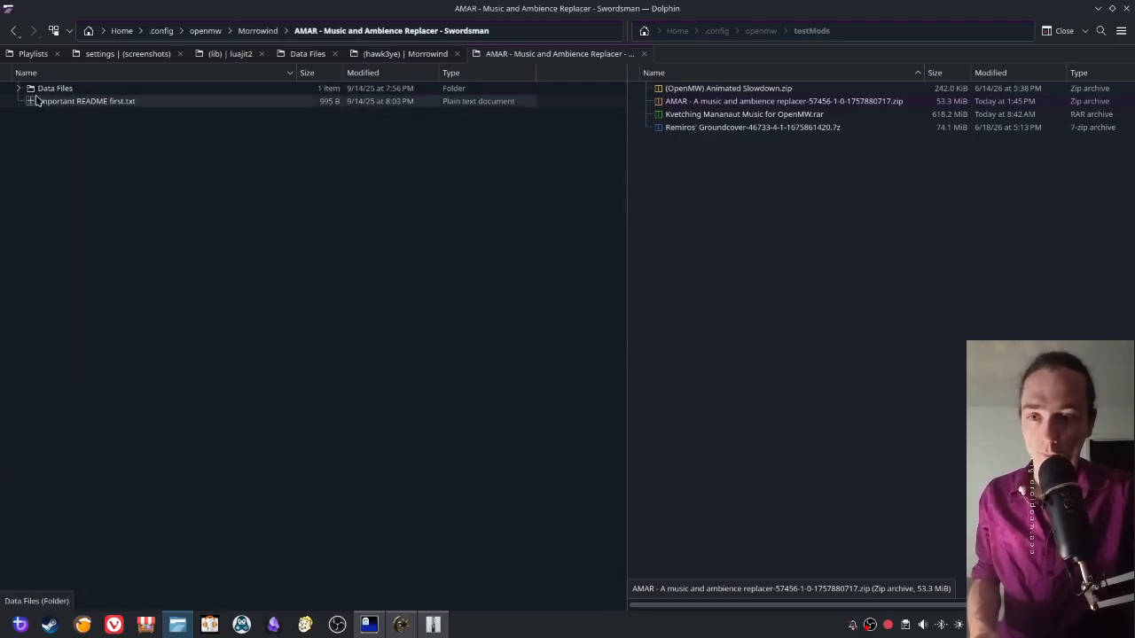
key(alt+Left)
double_click(48, 126)
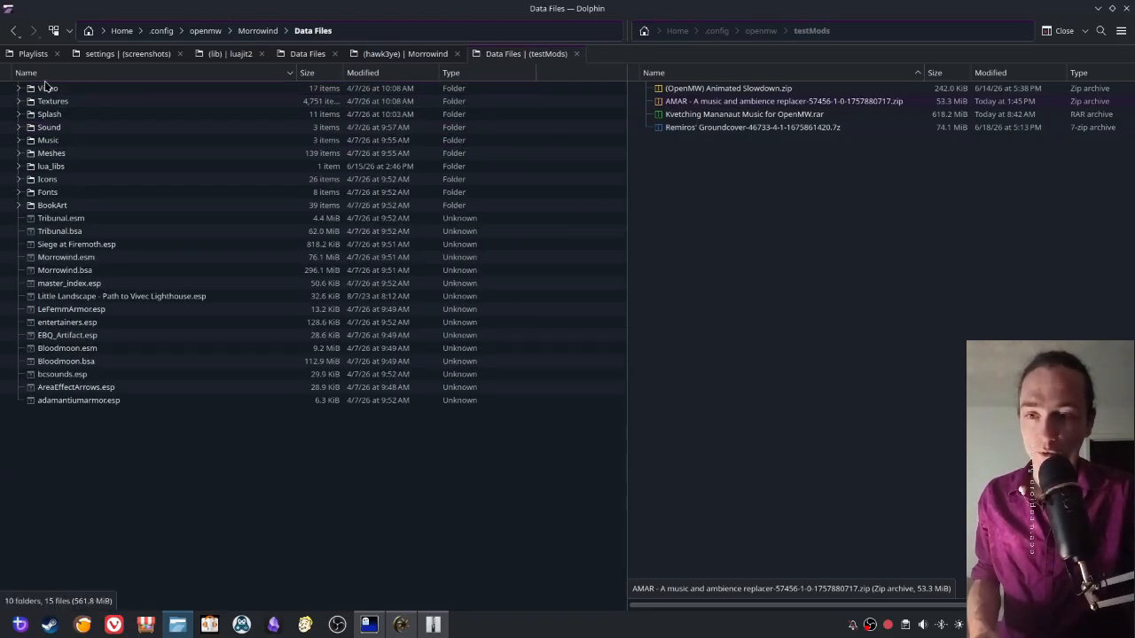
click(40, 73)
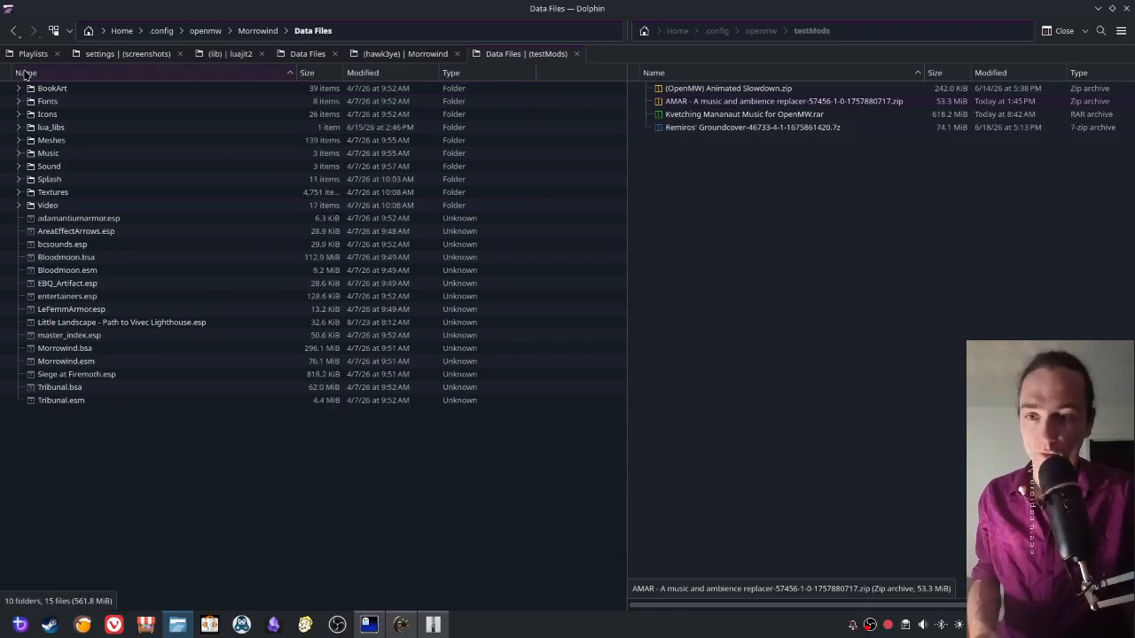
click(49, 152)
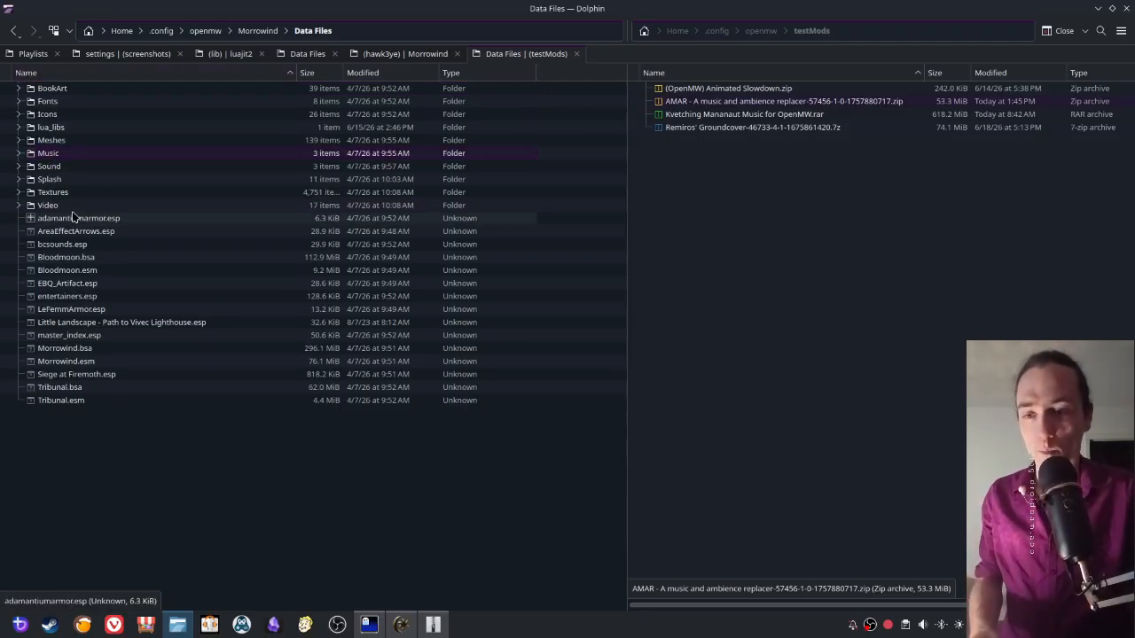
click(49, 165)
click(55, 180)
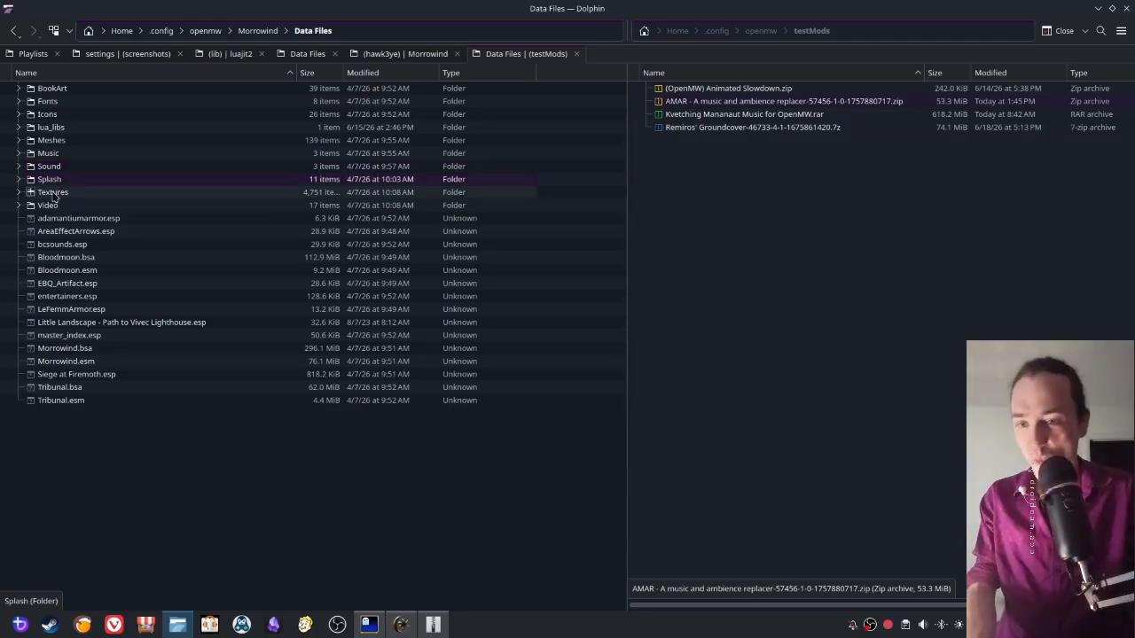
click(51, 192)
click(51, 205)
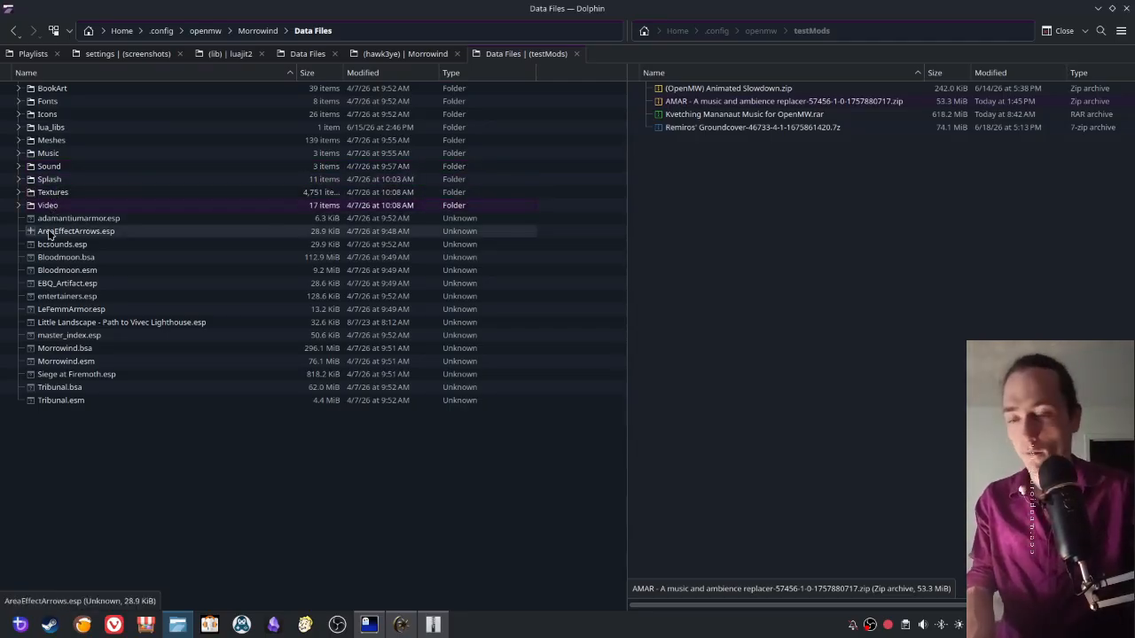
click(50, 115)
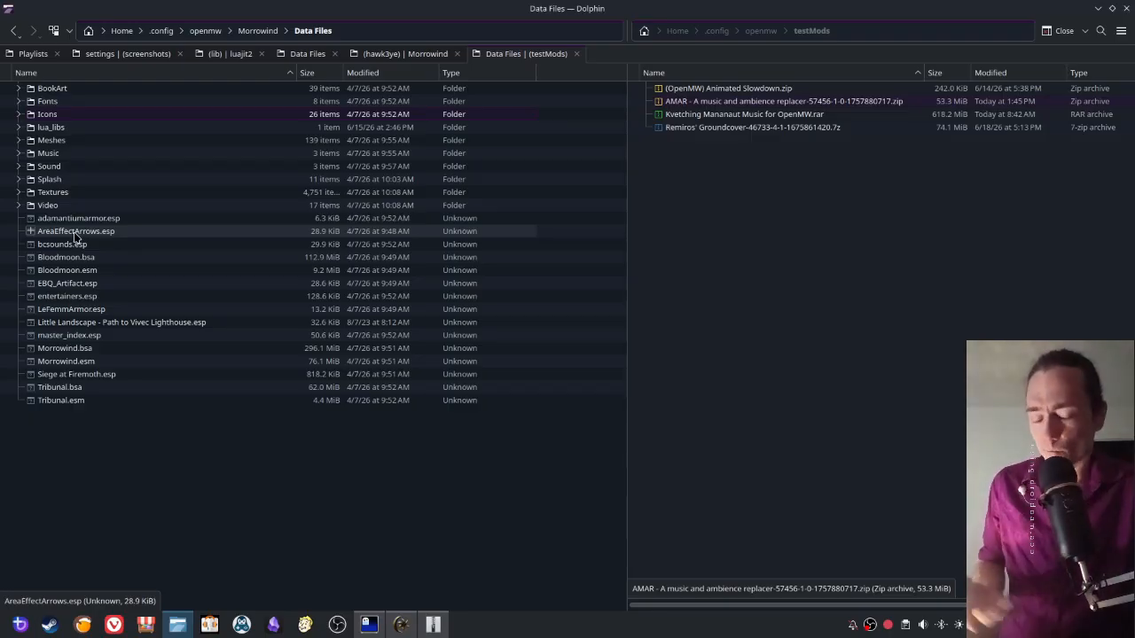
- Permanently delete Little Landscape - Path to Vivec Lighthouse.esp from Morrowind's Data Files folder
click(124, 326)
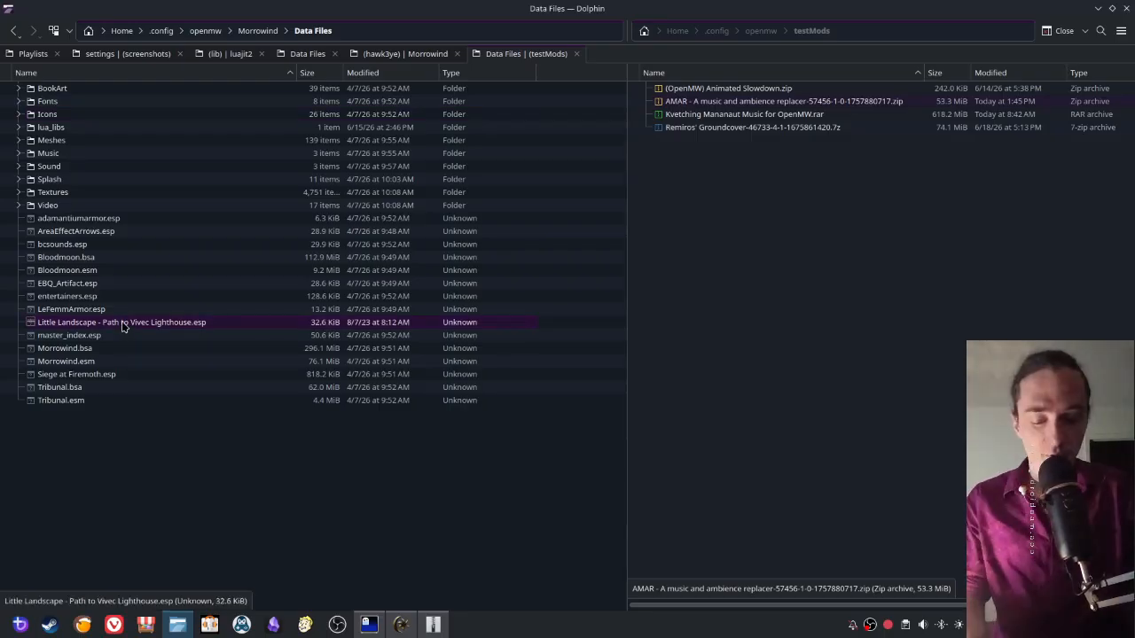
key(shift+Delete)
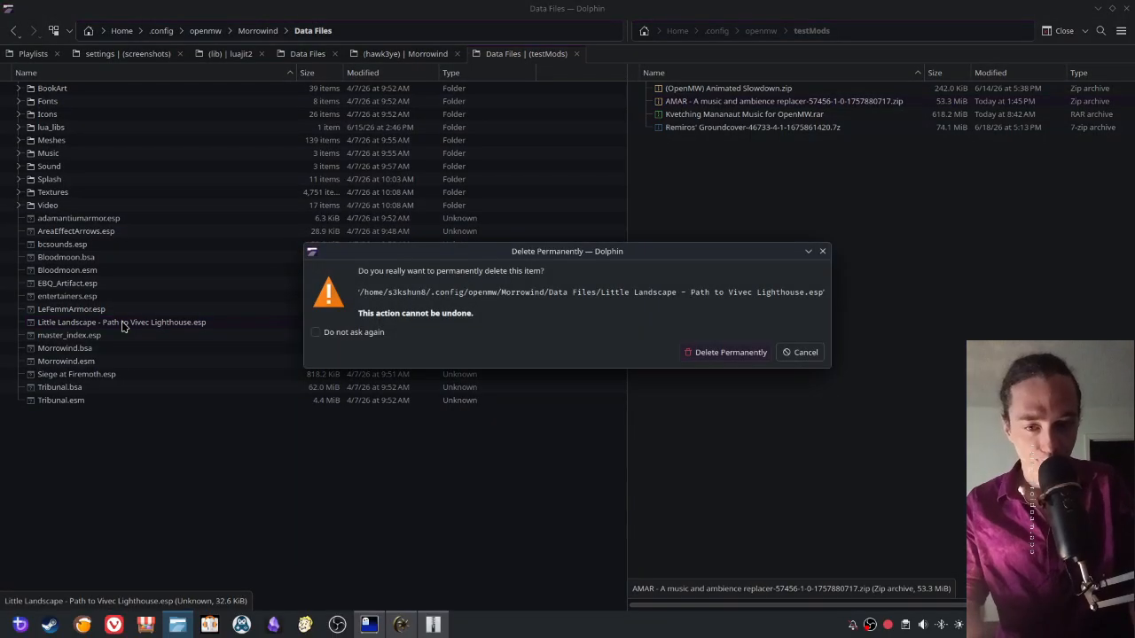
key(Return)
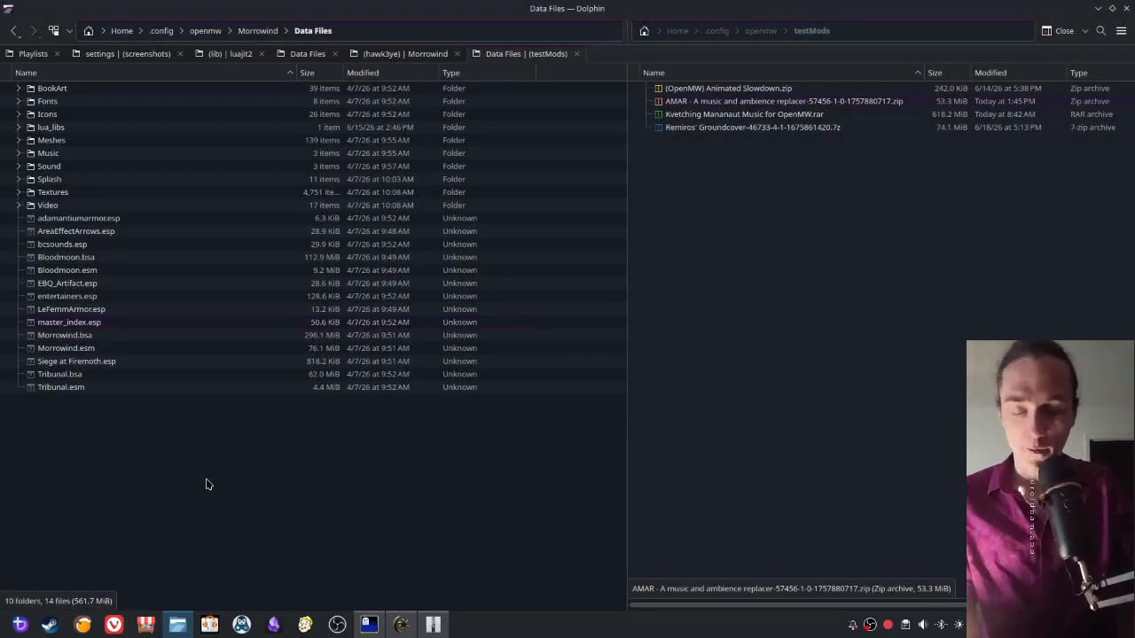
- Close the AMAR archive in Ark and append the Data Files folder inside the AMAR folder as a data directory in OpenMW Launcher
key(BackSpace)
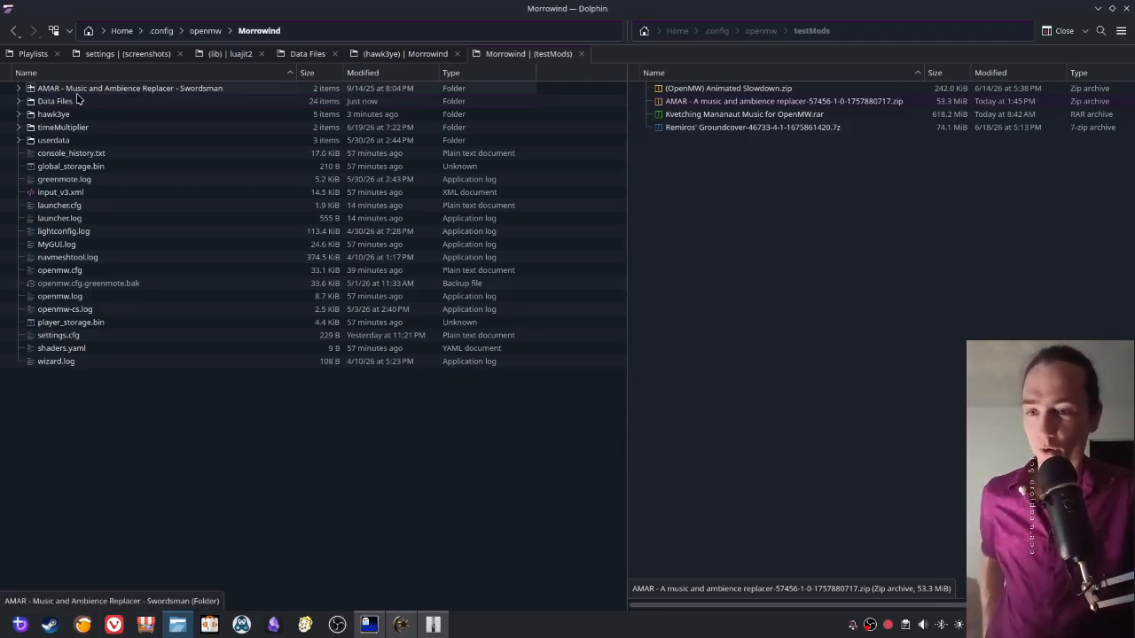
click(430, 623)
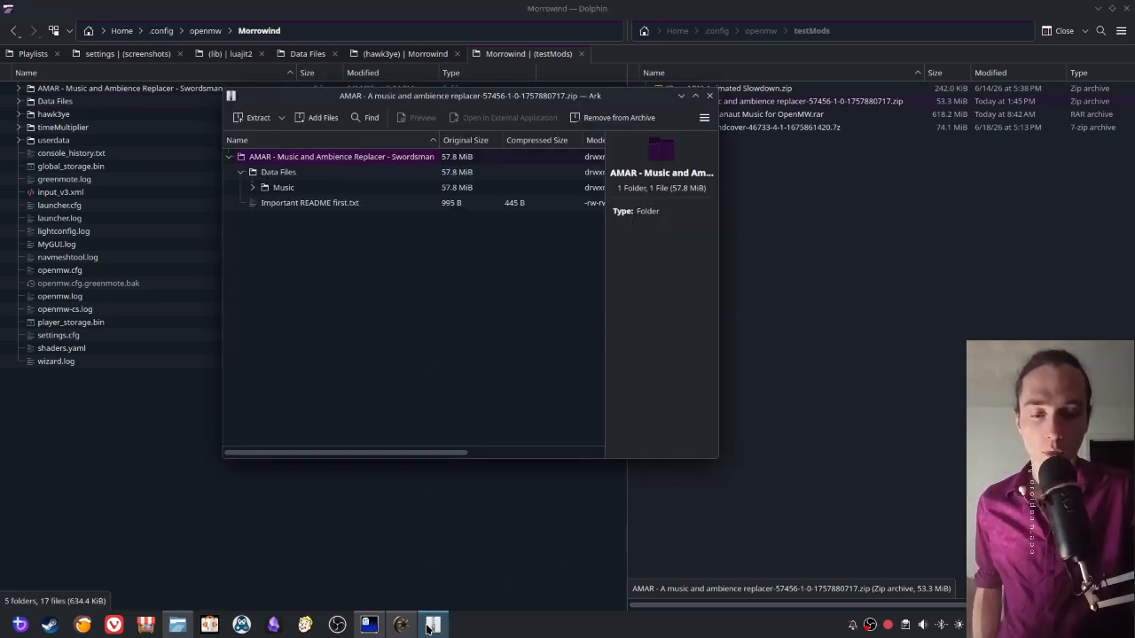
right_click(431, 623)
click(434, 603)
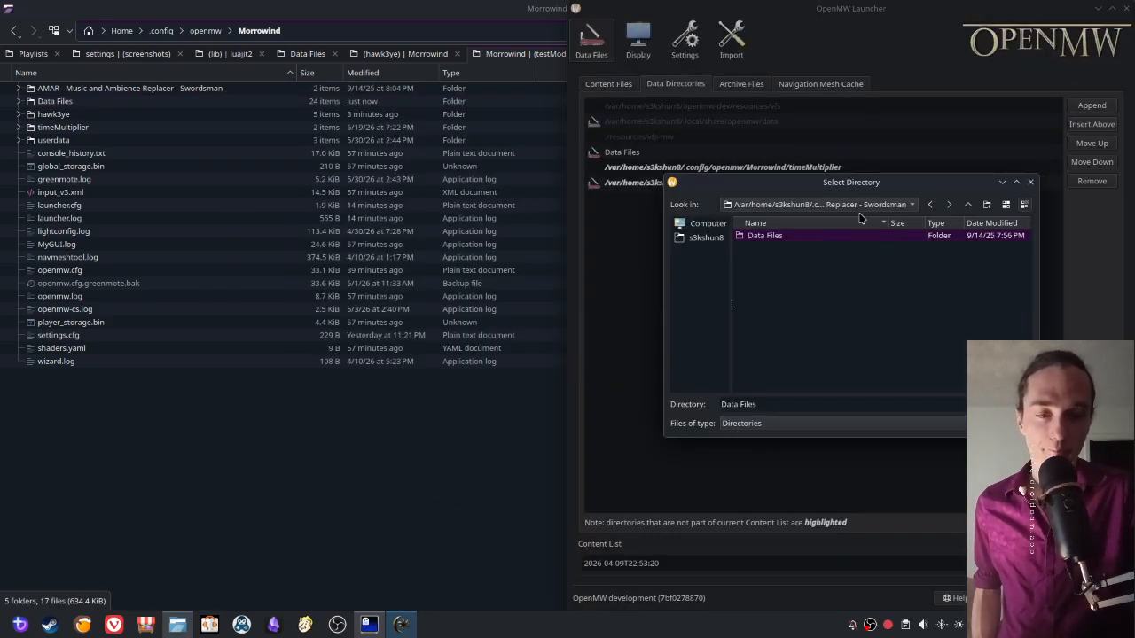
key(Return)
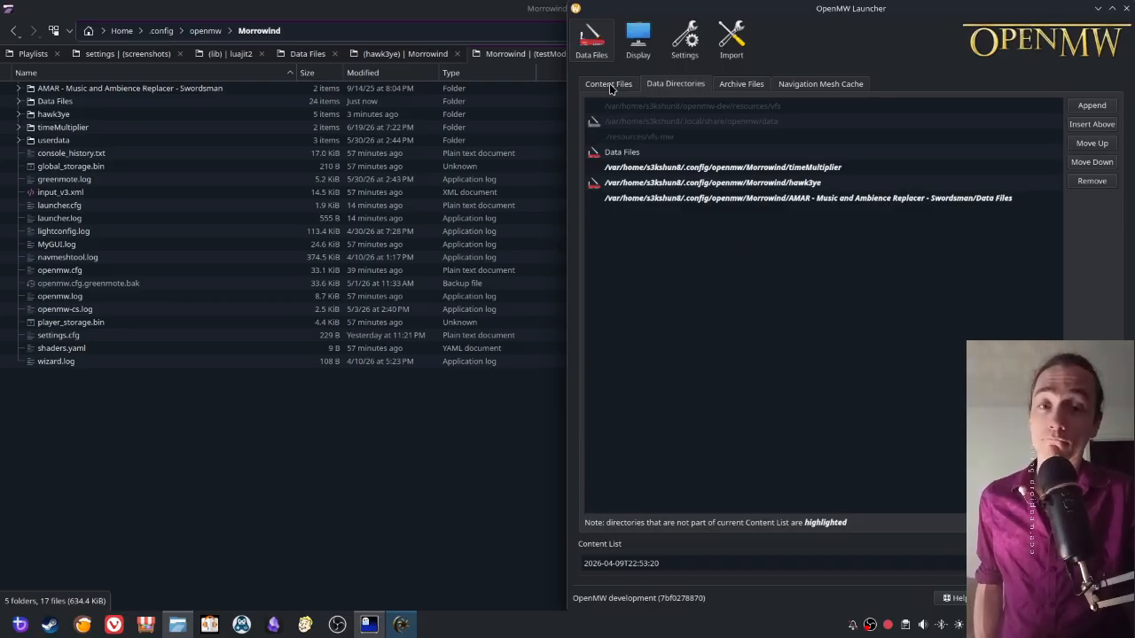
- Open the Data Files folder inside the AMAR folder and compare it with its data directory entry in OpenMW Launcher
click(53, 89)
double_click(53, 89)
double_click(57, 89)
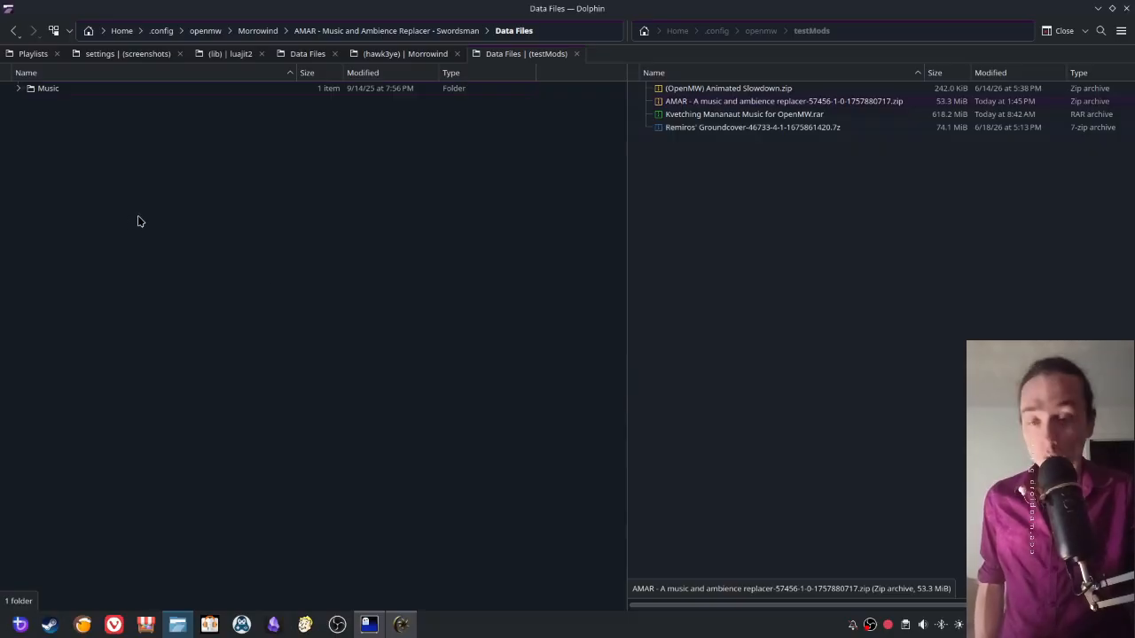
click(401, 624)
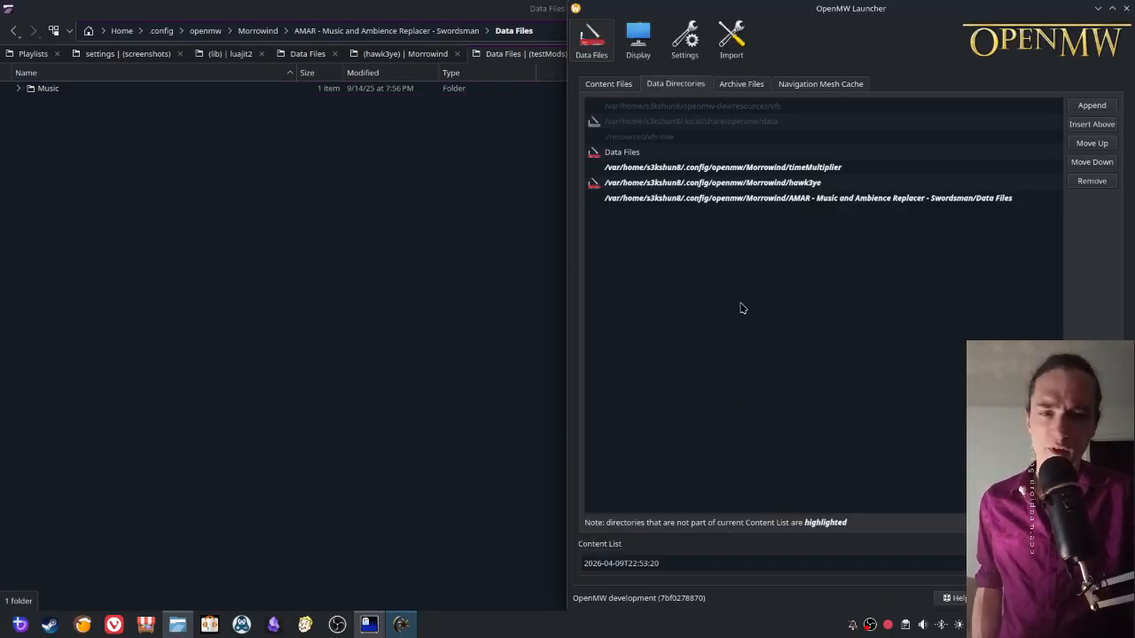
click(927, 201)
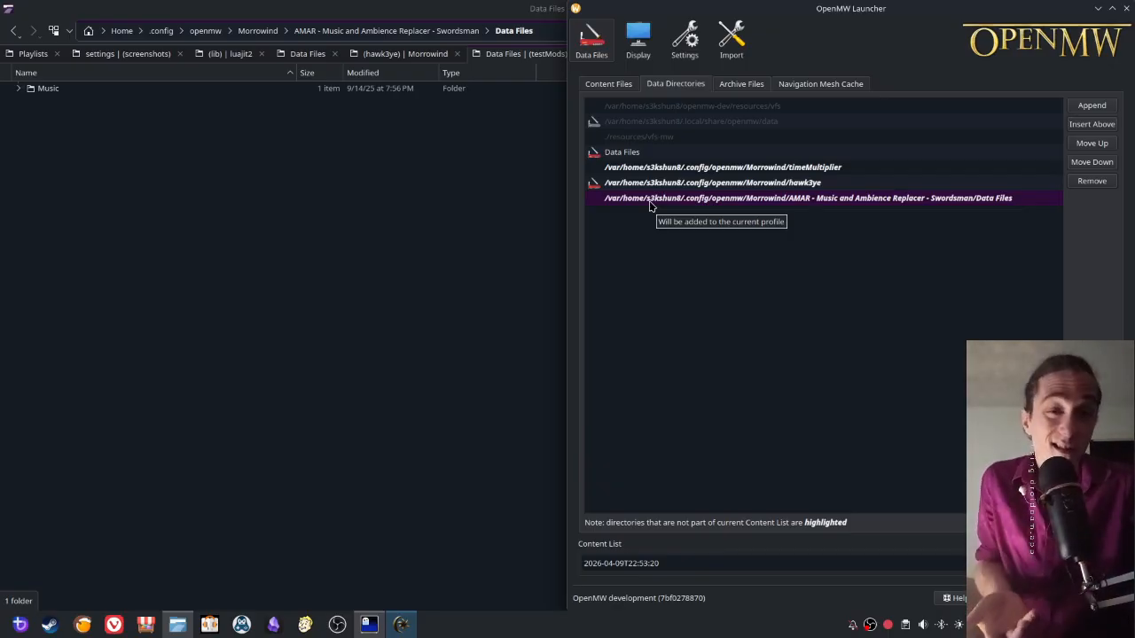
right_click(998, 202)
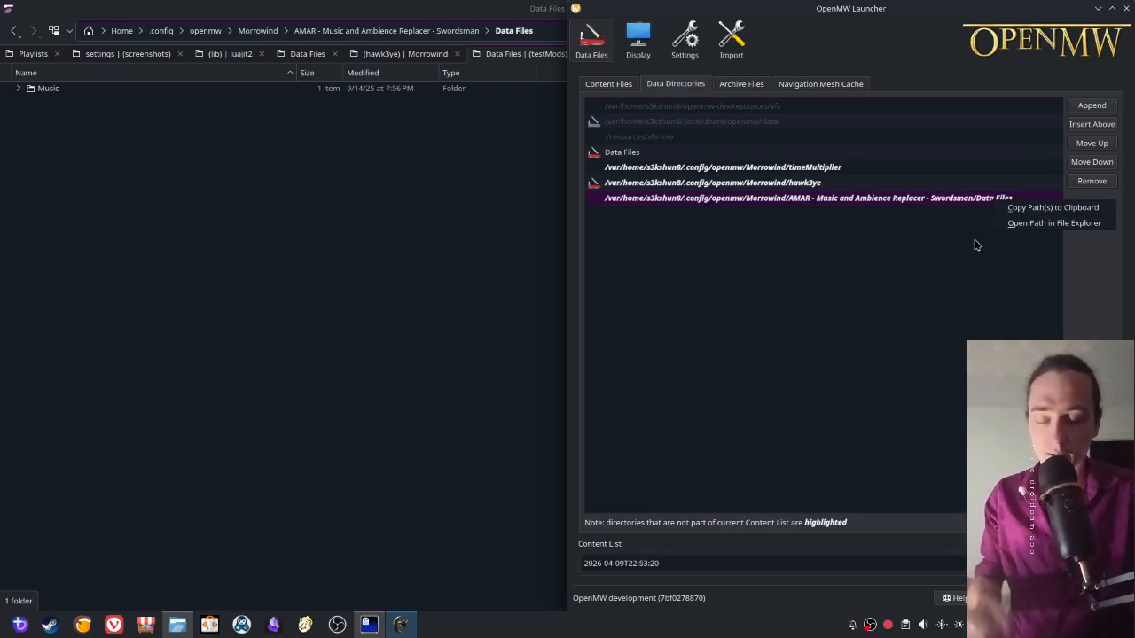
click(874, 252)
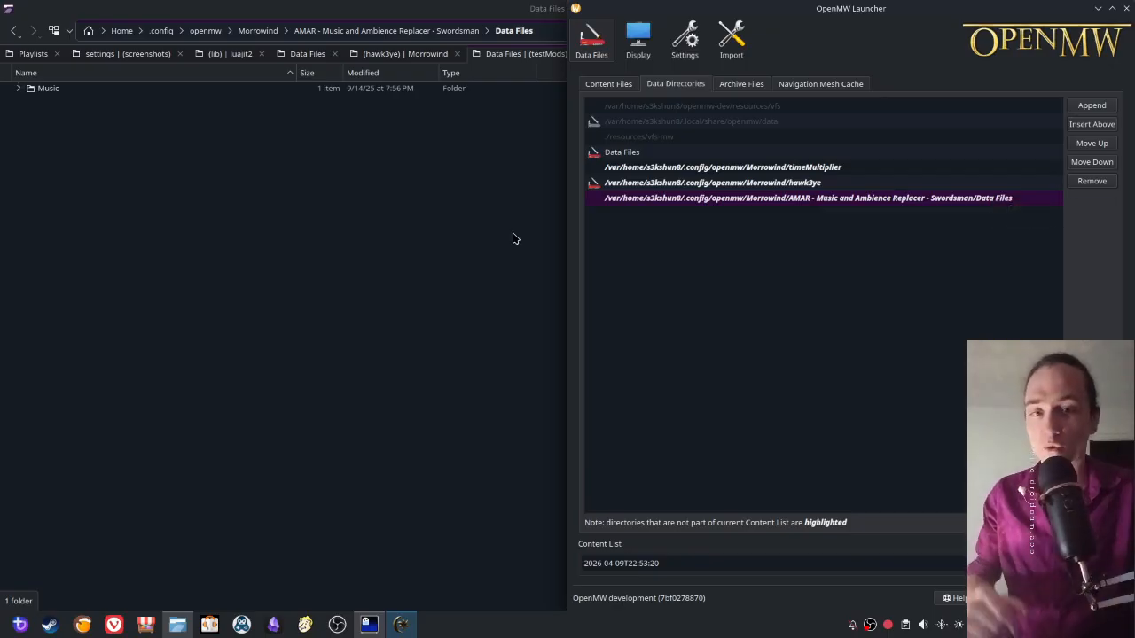
- Return to the Morrowind folder in Dolphin and examine the root folders of Kvetching Mananaut Music for OpenMW.rar in Ark
click(379, 269)
click(254, 32)
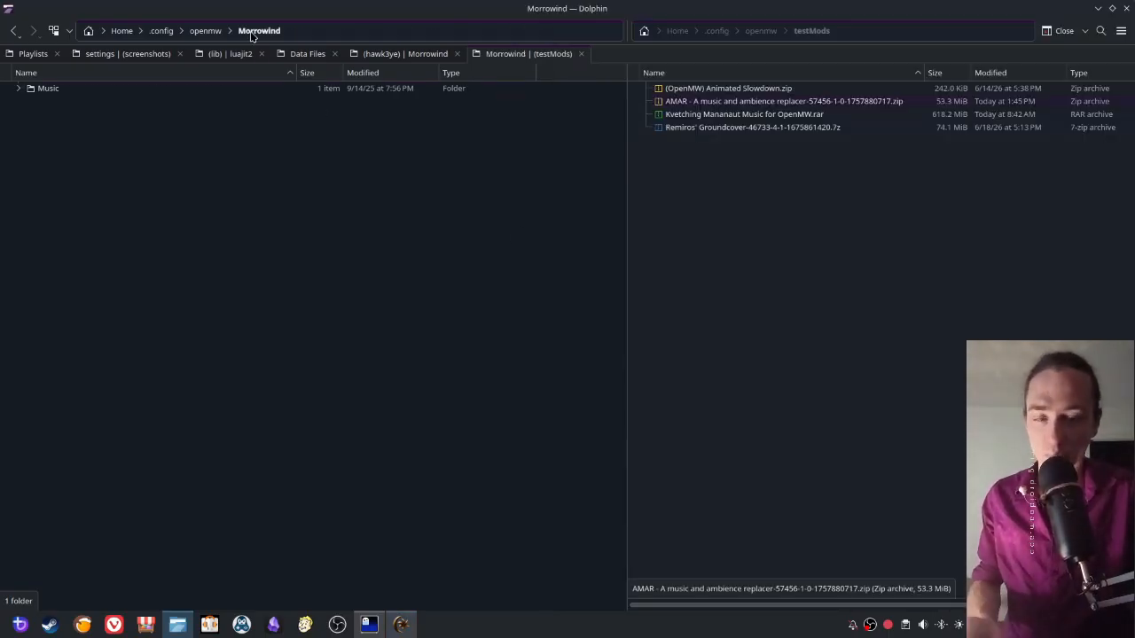
double_click(697, 116)
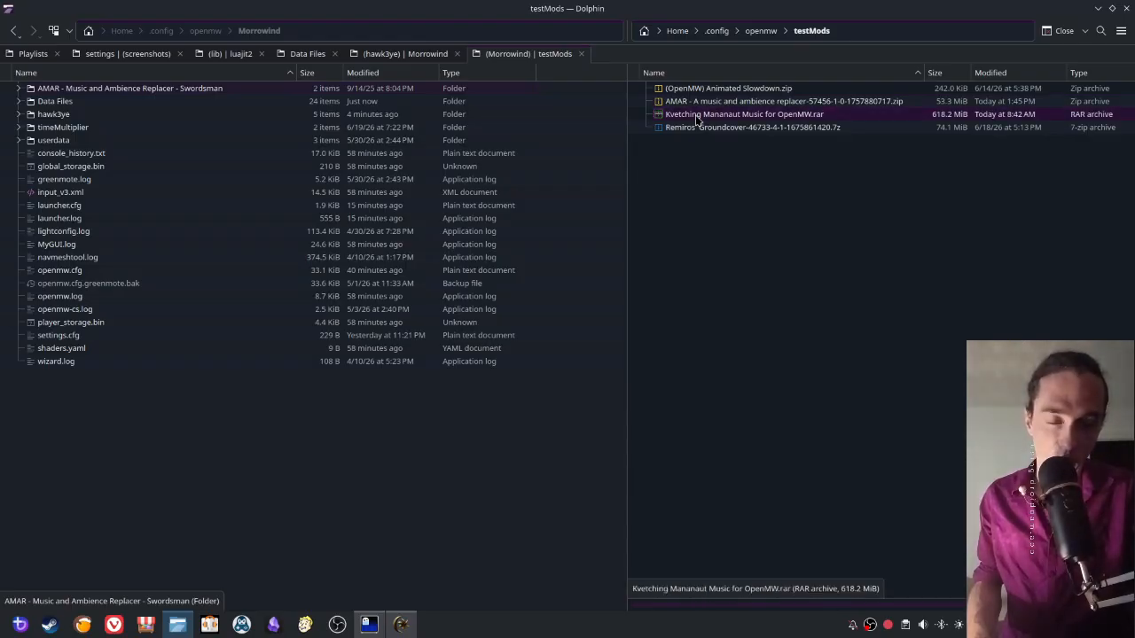
drag(550, 134, 768, 119)
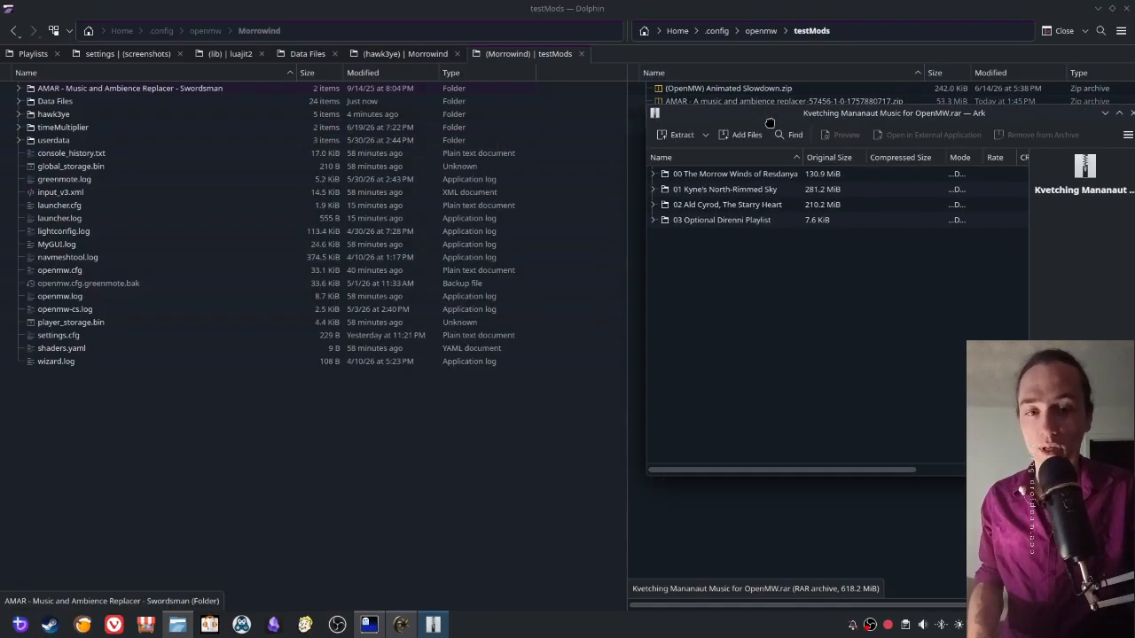
click(701, 220)
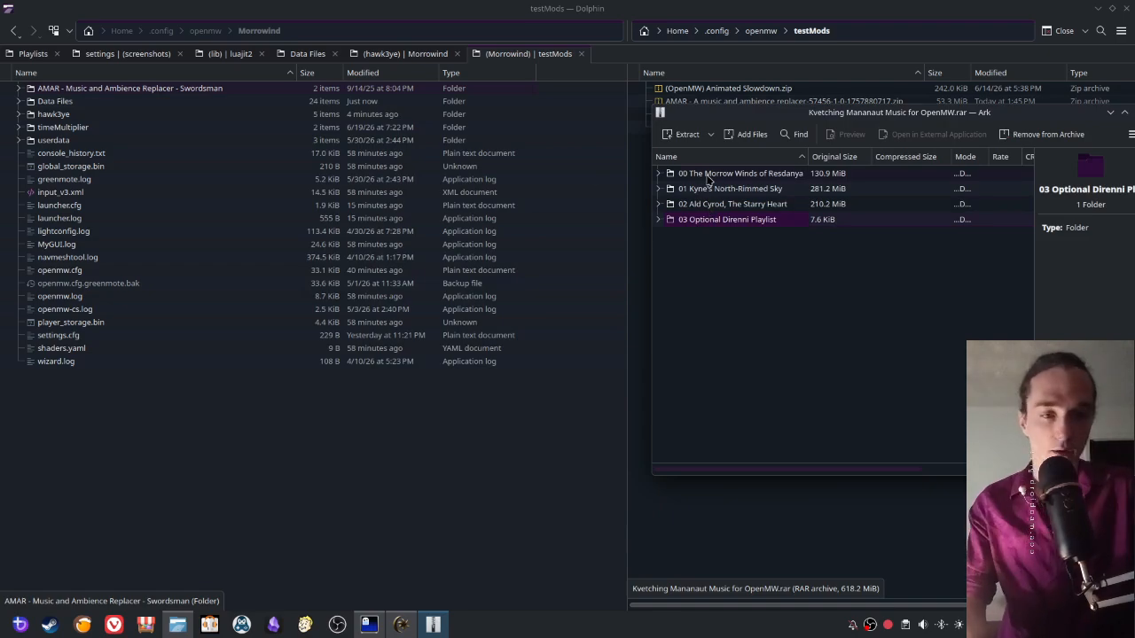
drag(1035, 124, 869, 154)
click(972, 142)
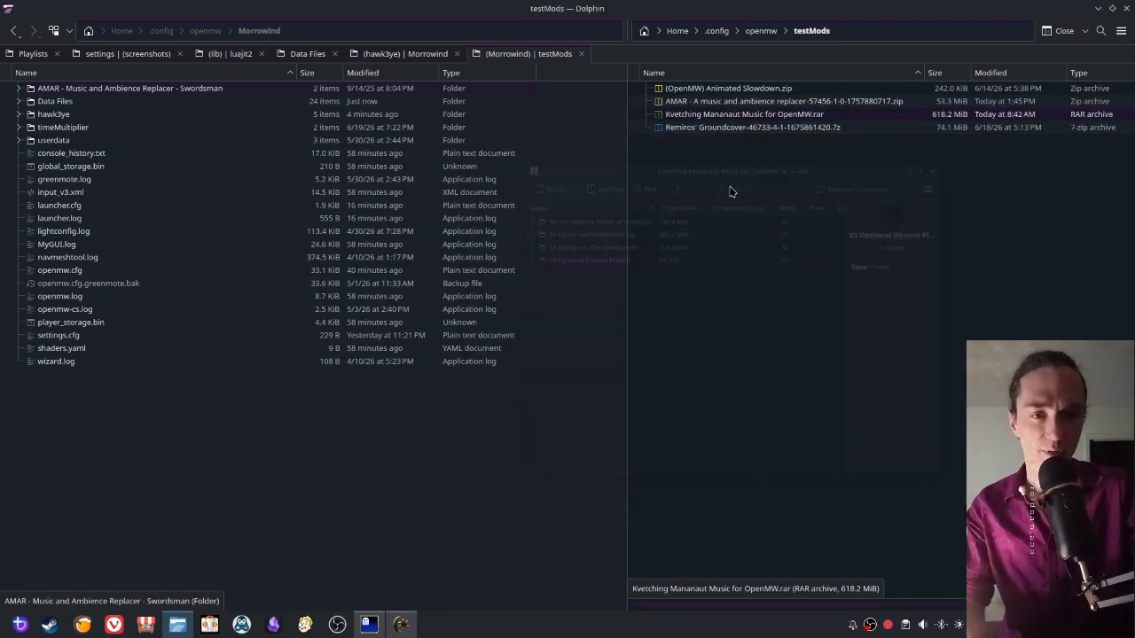
- Extract Kvetching Mananaut Music for OpenMW.rar within testMods and trash the archive
right_click(691, 117)
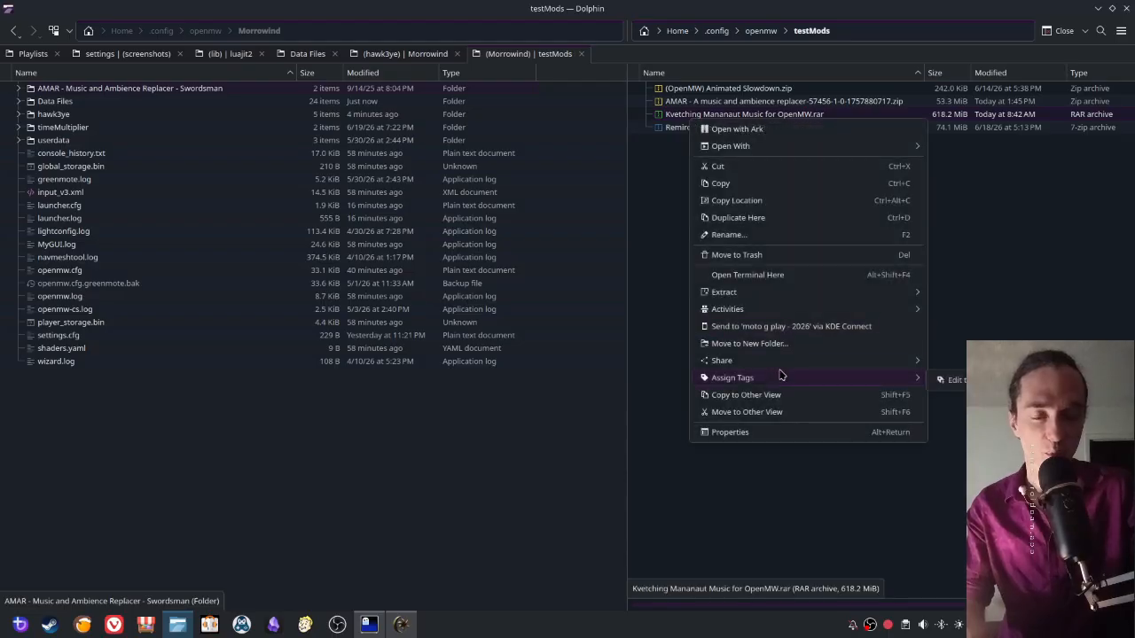
mouse_move(927, 297)
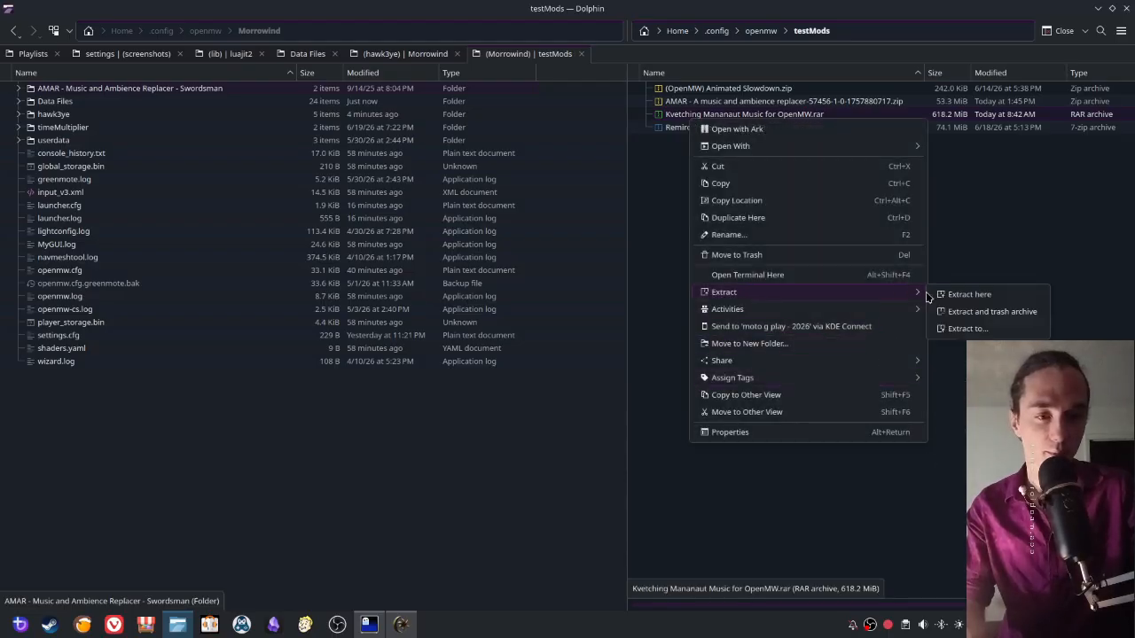
click(976, 315)
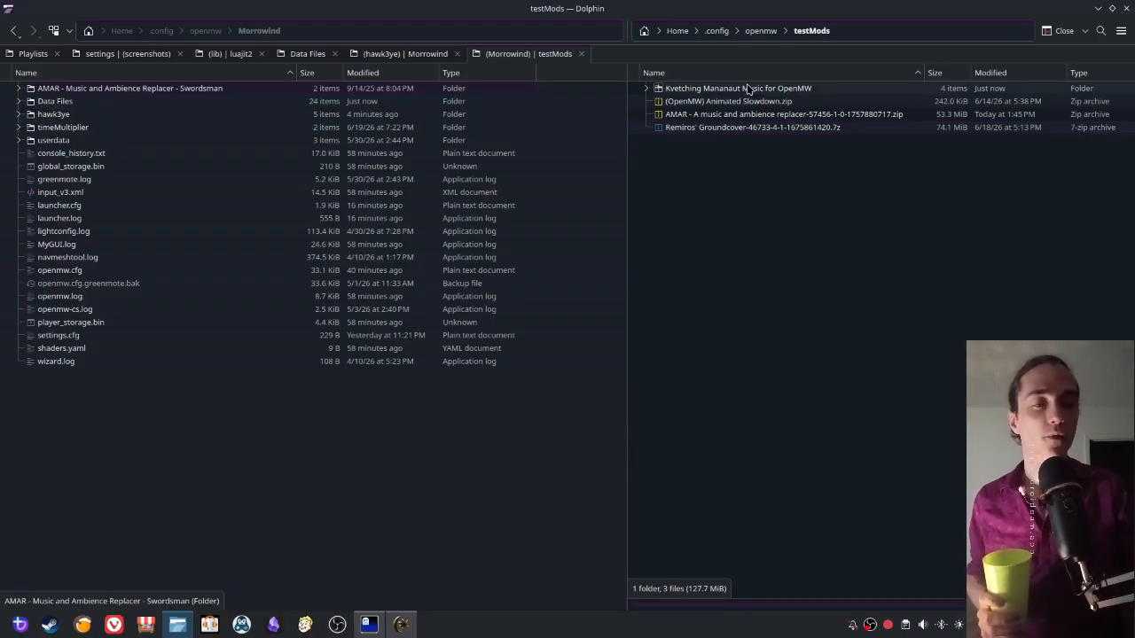
- Examine the extracted Kvetching Mananaut folder and the contents of 00 The Morrow Winds of Resdanya, ending back in testMods
double_click(707, 90)
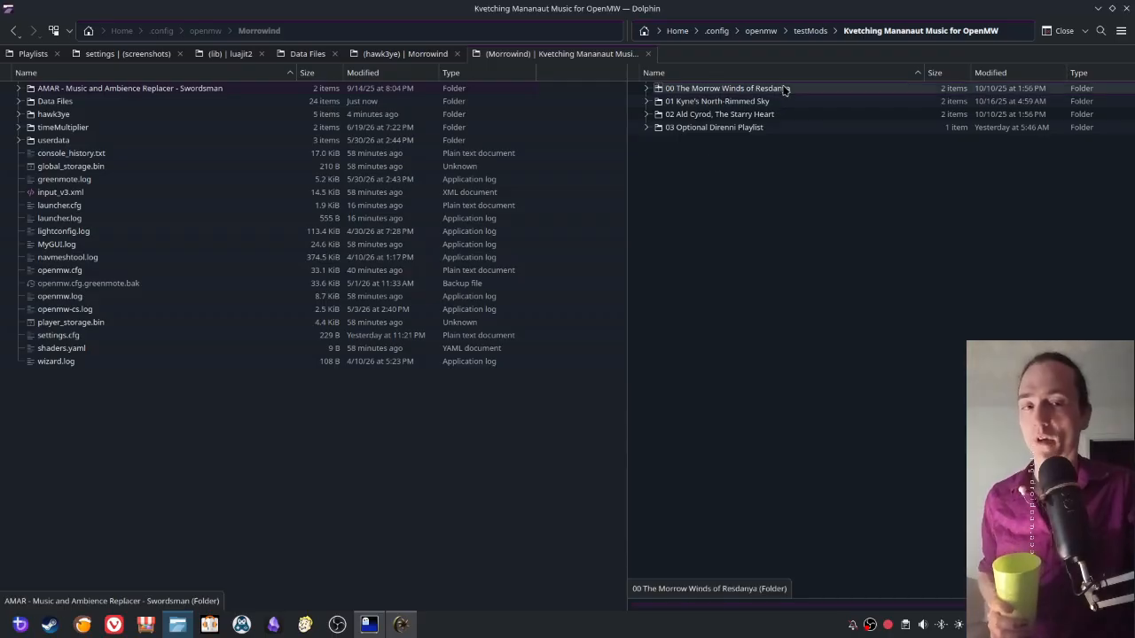
click(809, 31)
double_click(706, 89)
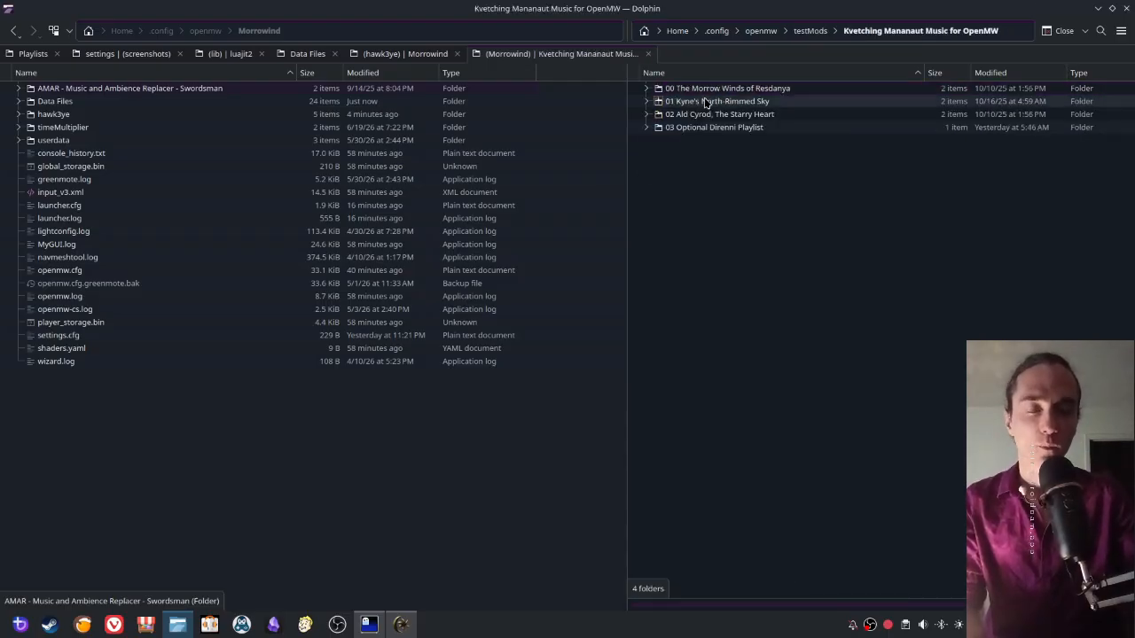
click(646, 89)
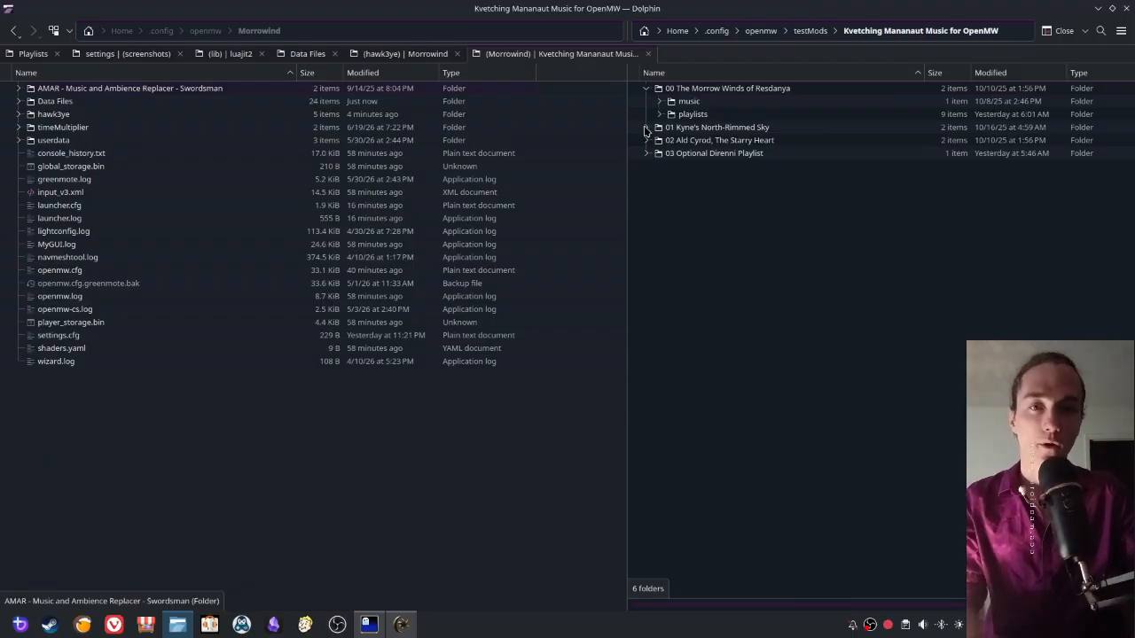
click(646, 90)
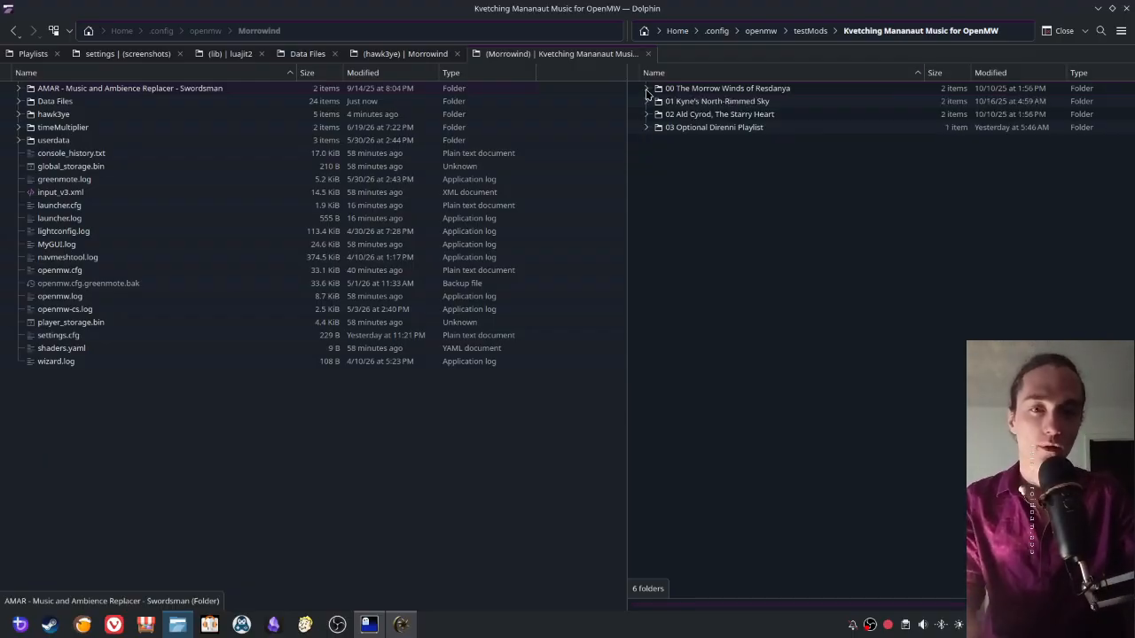
click(810, 31)
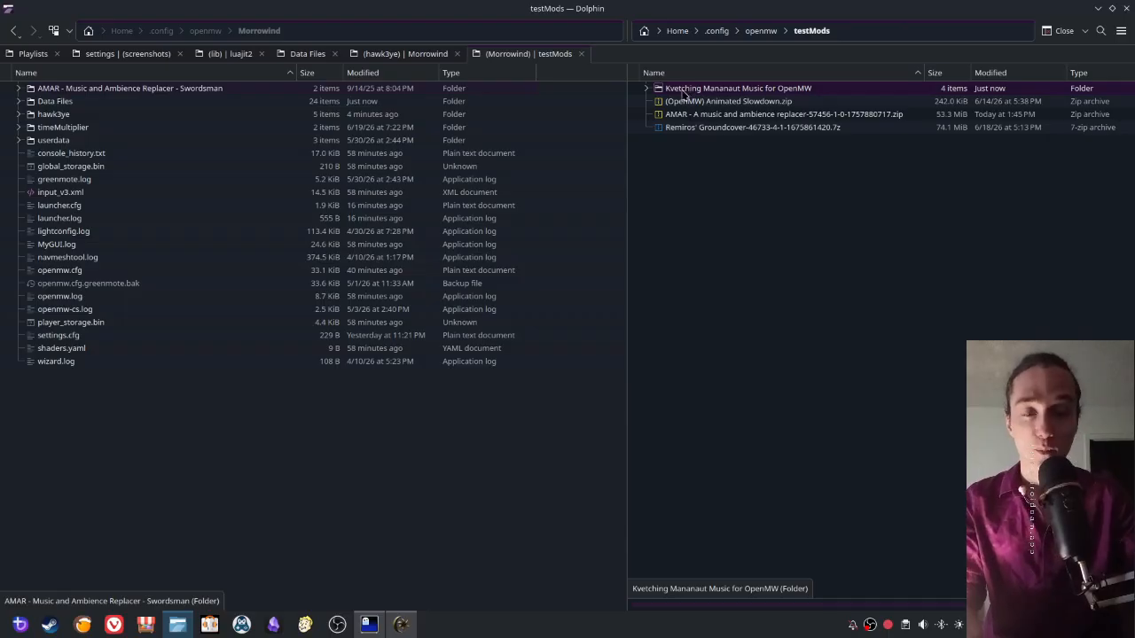
key(F2)
key(BackSpace)
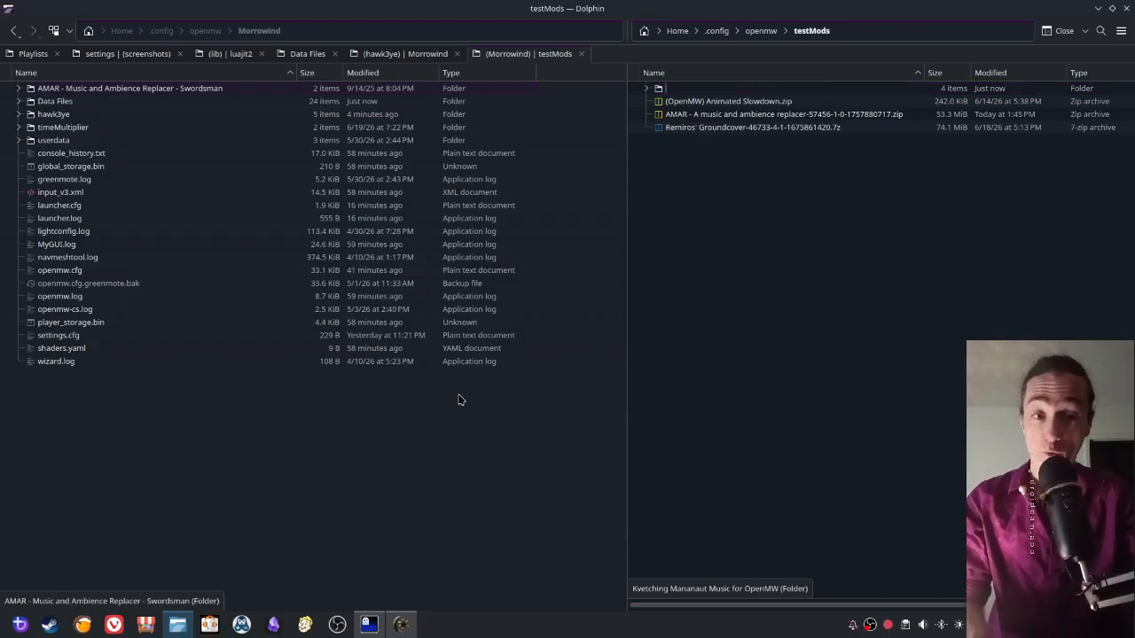
key(Escape)
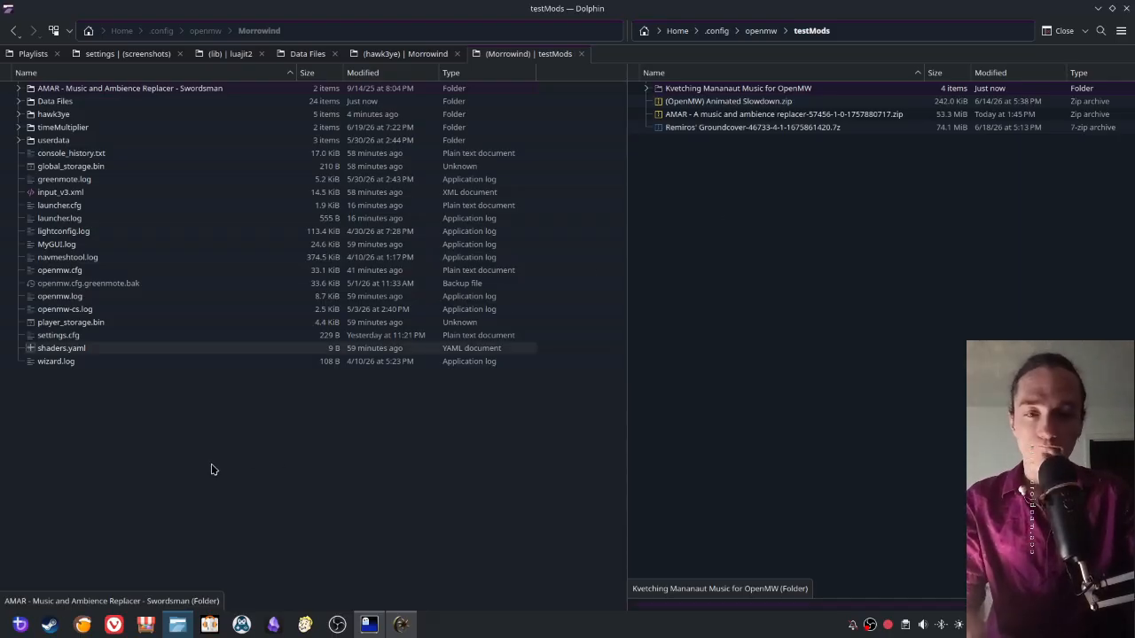
- Move the Kvetching Mananaut Music for OpenMW folder from testMods into the Morrowind folder and open it there
key(shift+F5)
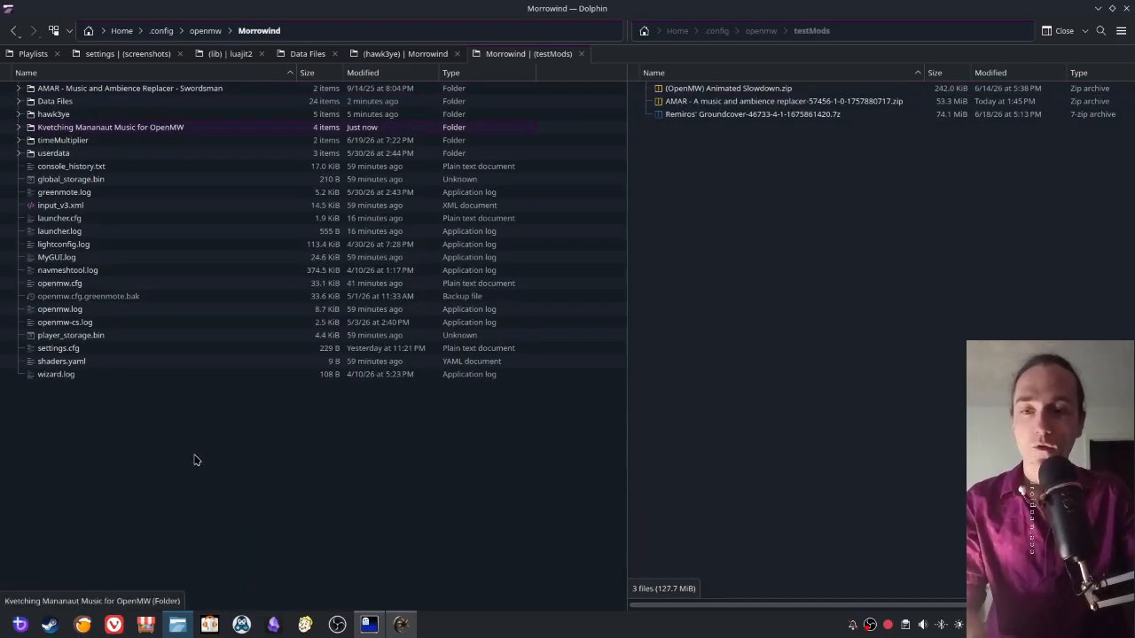
double_click(89, 130)
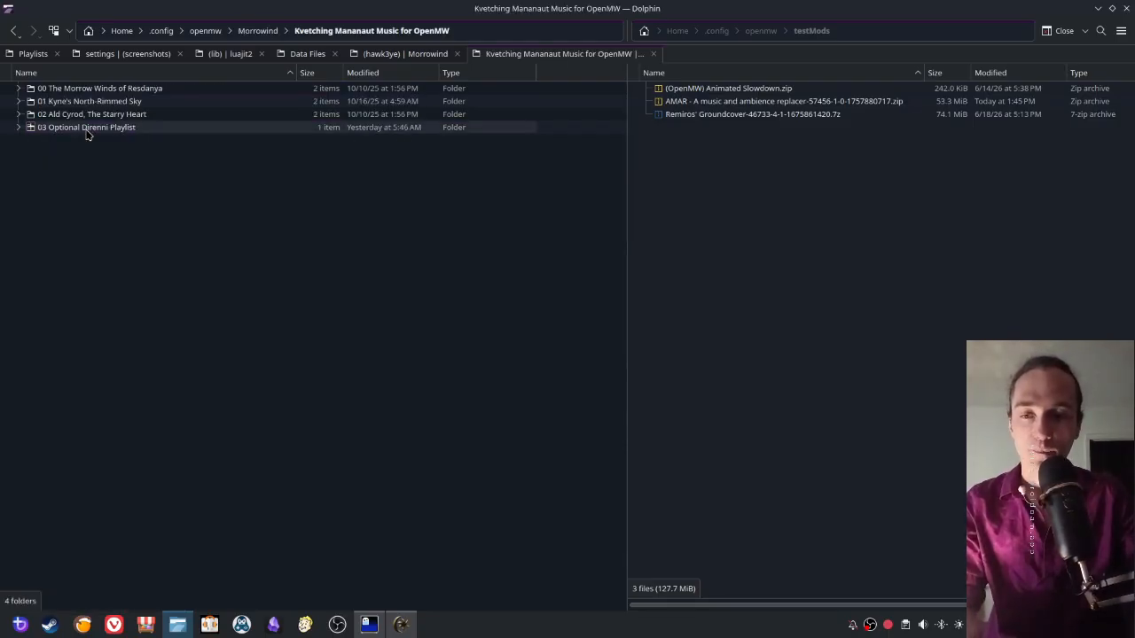
- Expand all four numbered Kvetching Mananaut folders and check the music and playlists subfolders they contain
click(19, 127)
click(19, 114)
click(18, 101)
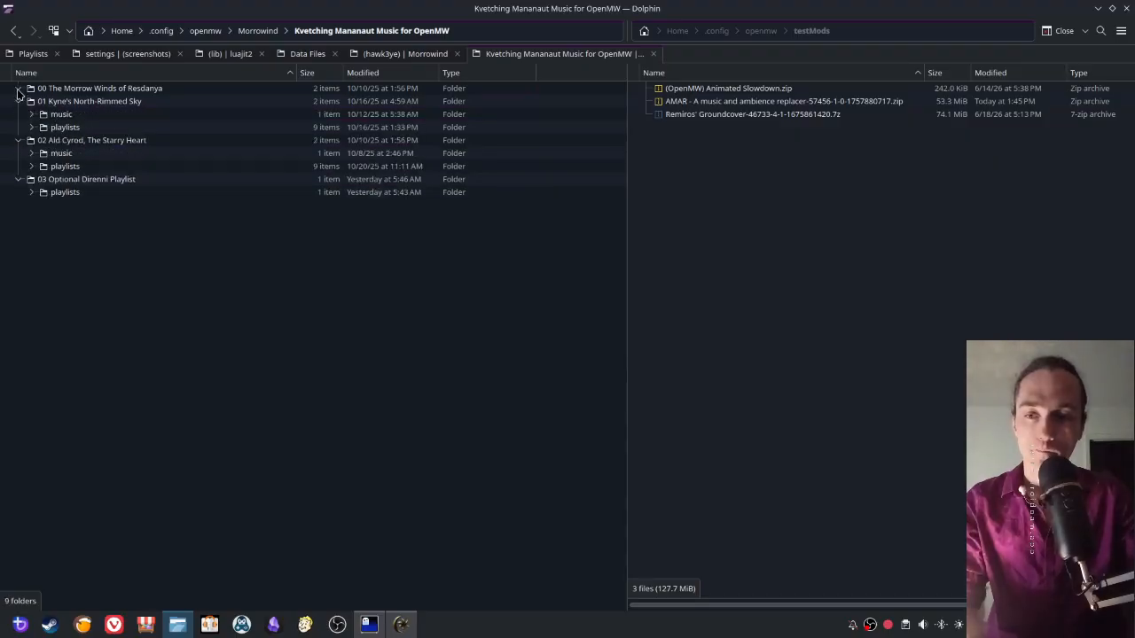
click(18, 88)
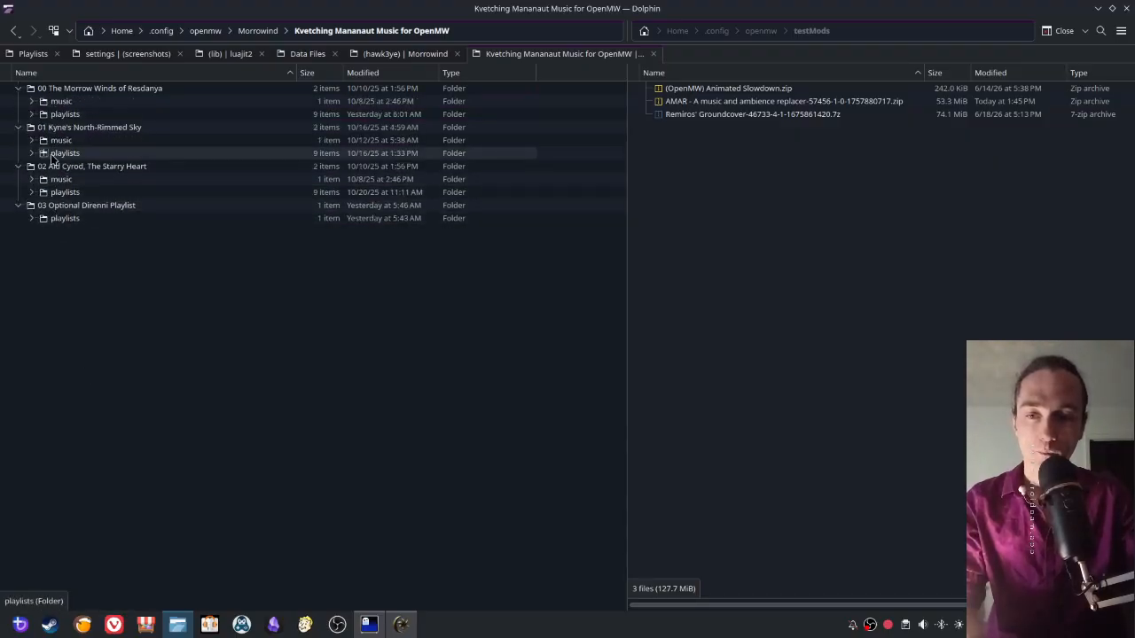
click(31, 218)
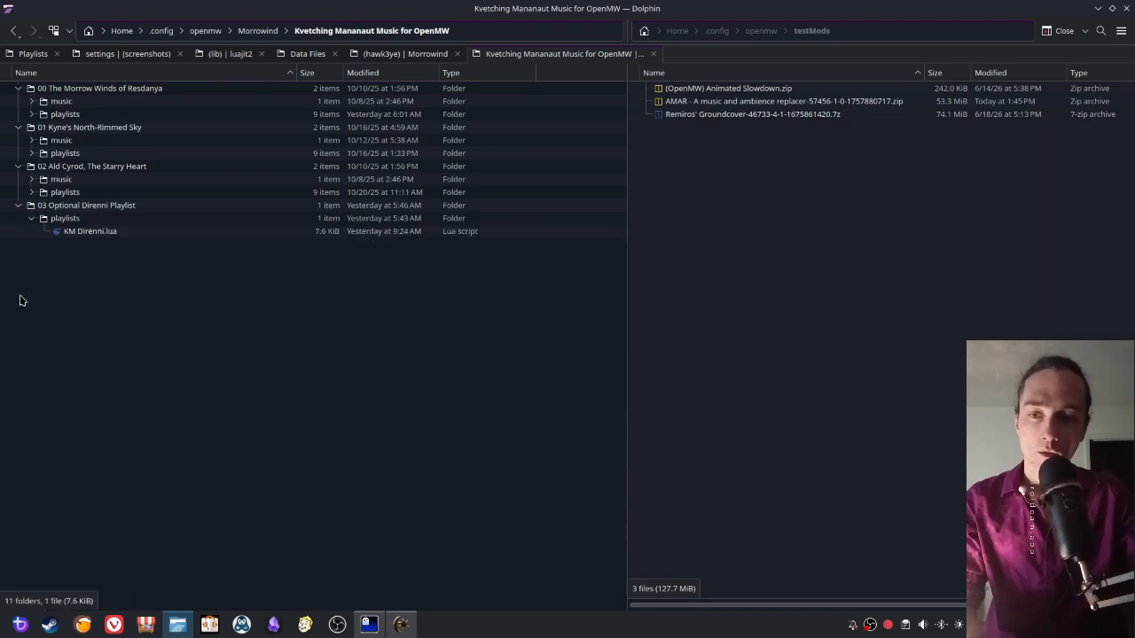
click(31, 180)
click(31, 140)
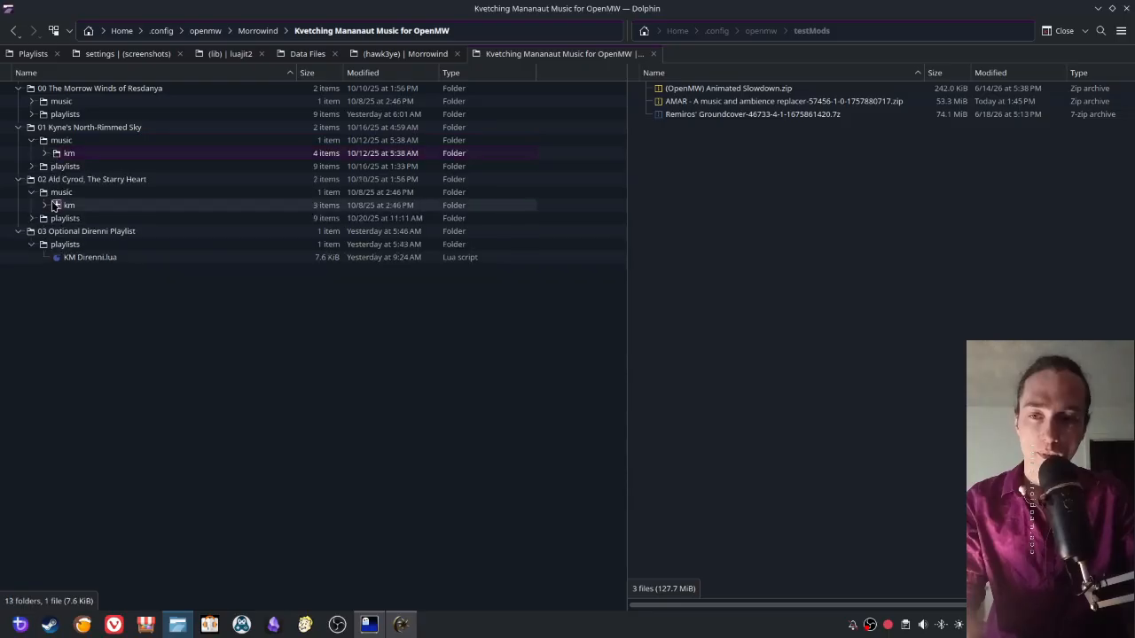
- Append Kvetching Mananaut's 00 The Morrow Winds of Resdanya, 01 Kyne's North-Rimmed Sky and 02 Ald Cyrod, The Starry Heart as data directories in OpenMW Launcher
click(400, 624)
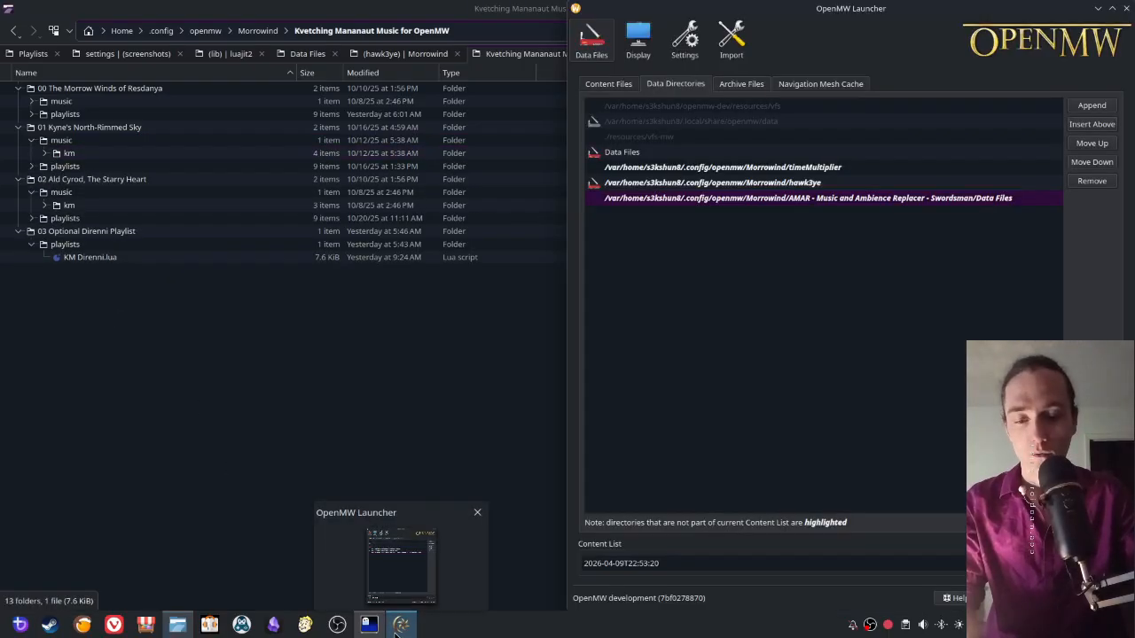
click(1069, 108)
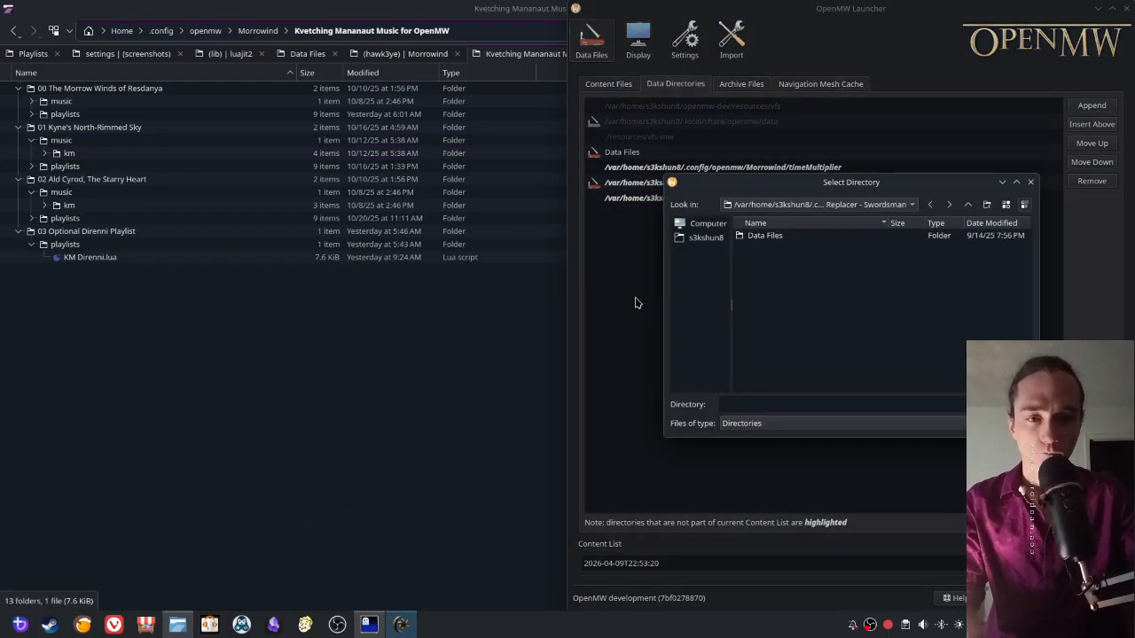
click(967, 205)
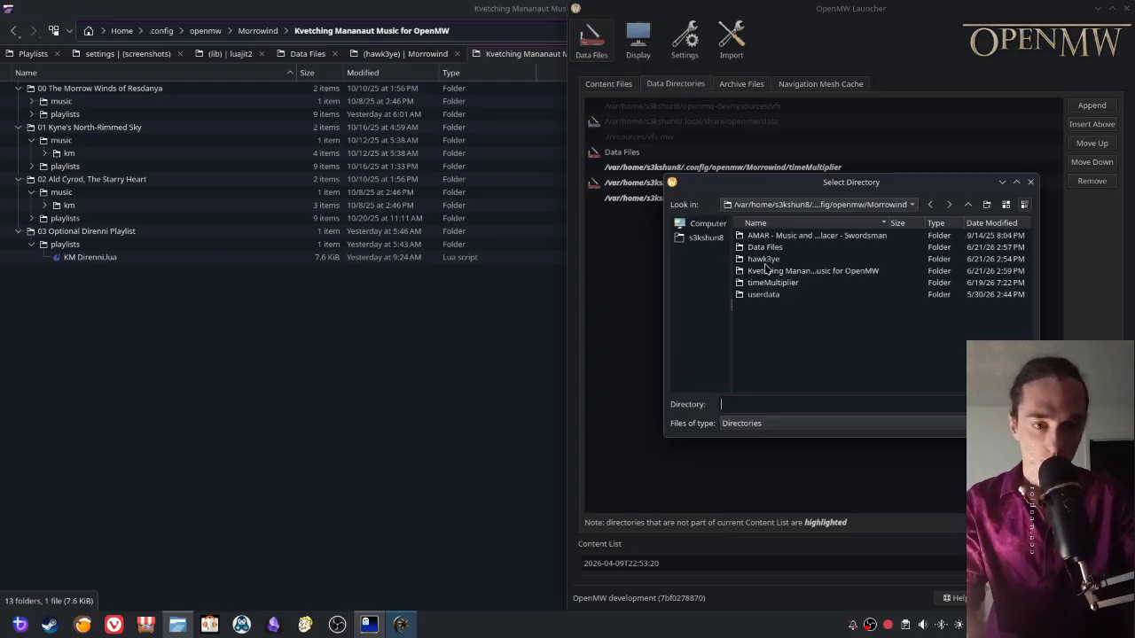
click(769, 270)
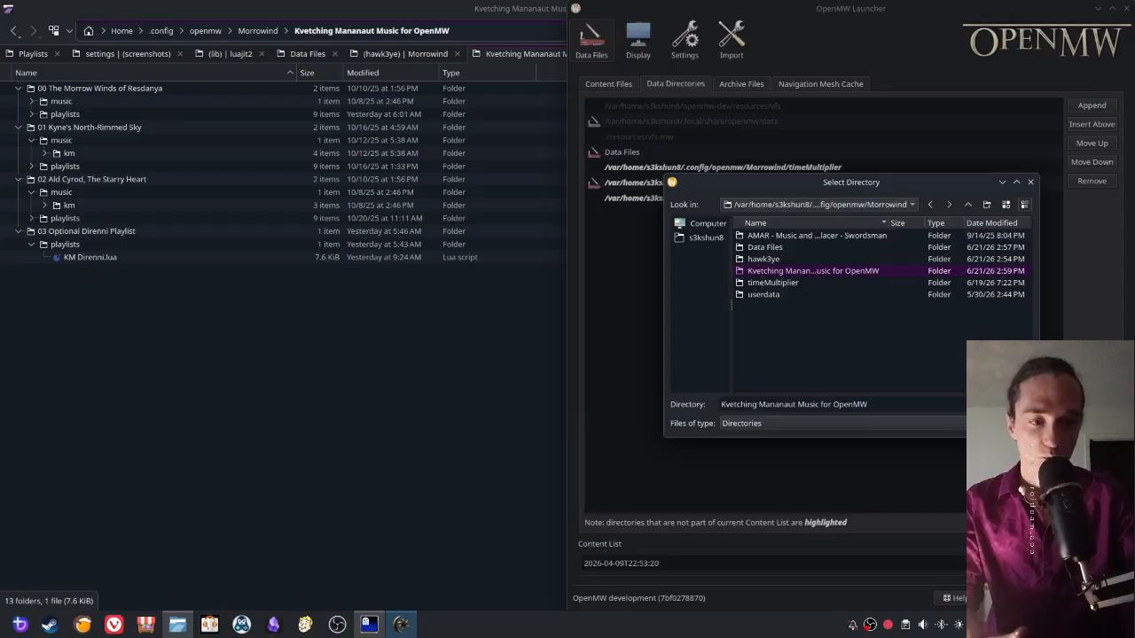
key(Return)
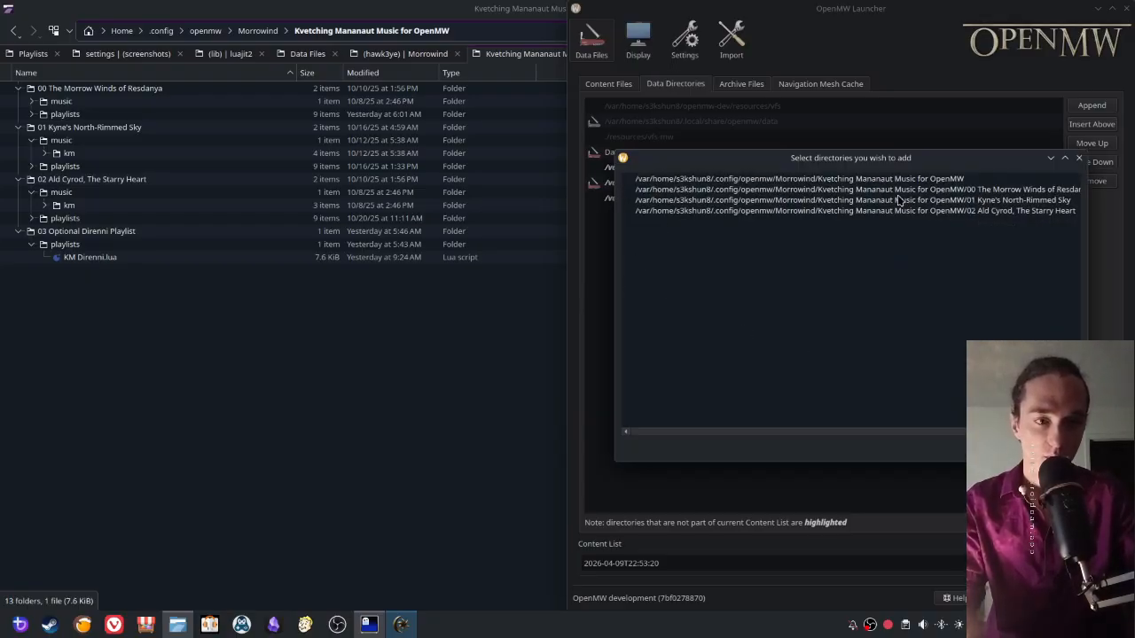
drag(611, 261, 466, 266)
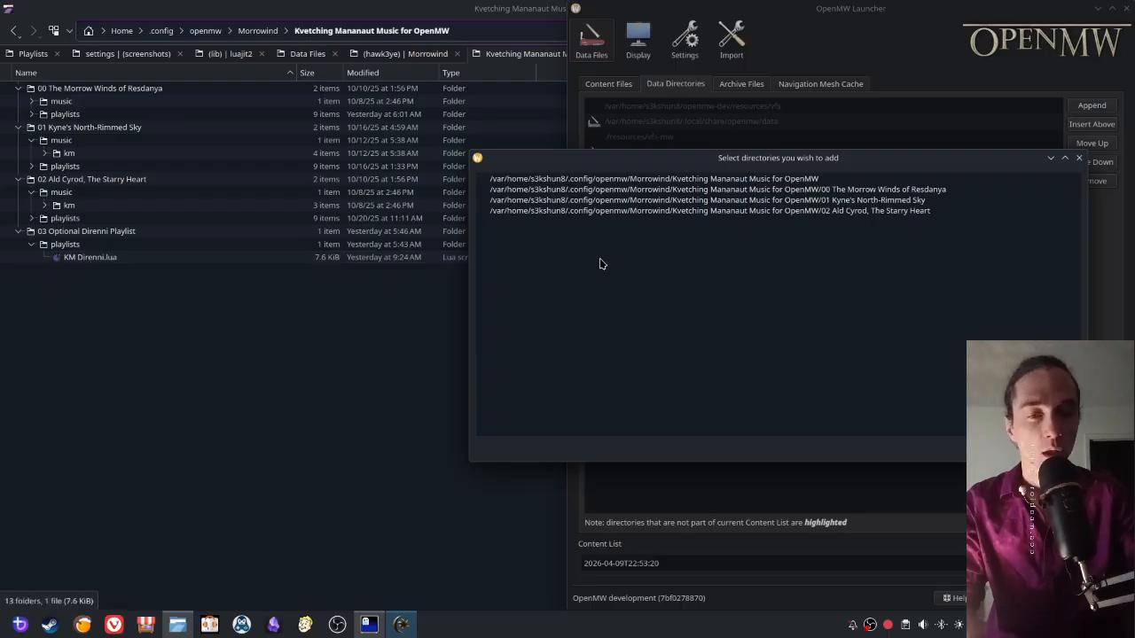
click(482, 188)
click(483, 199)
click(482, 210)
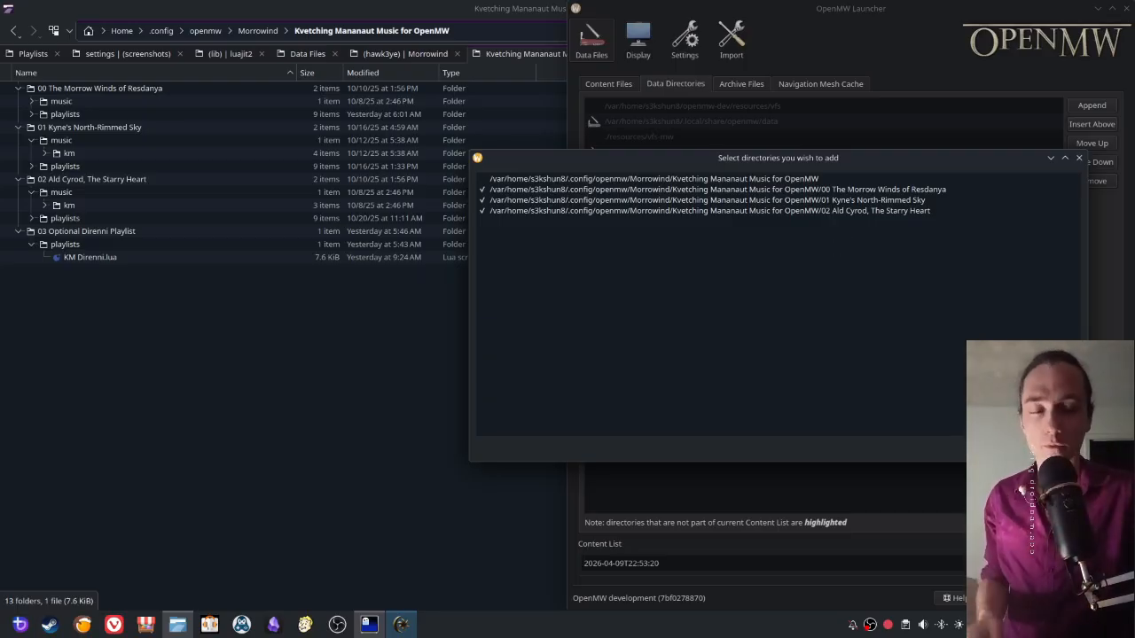
click(1007, 448)
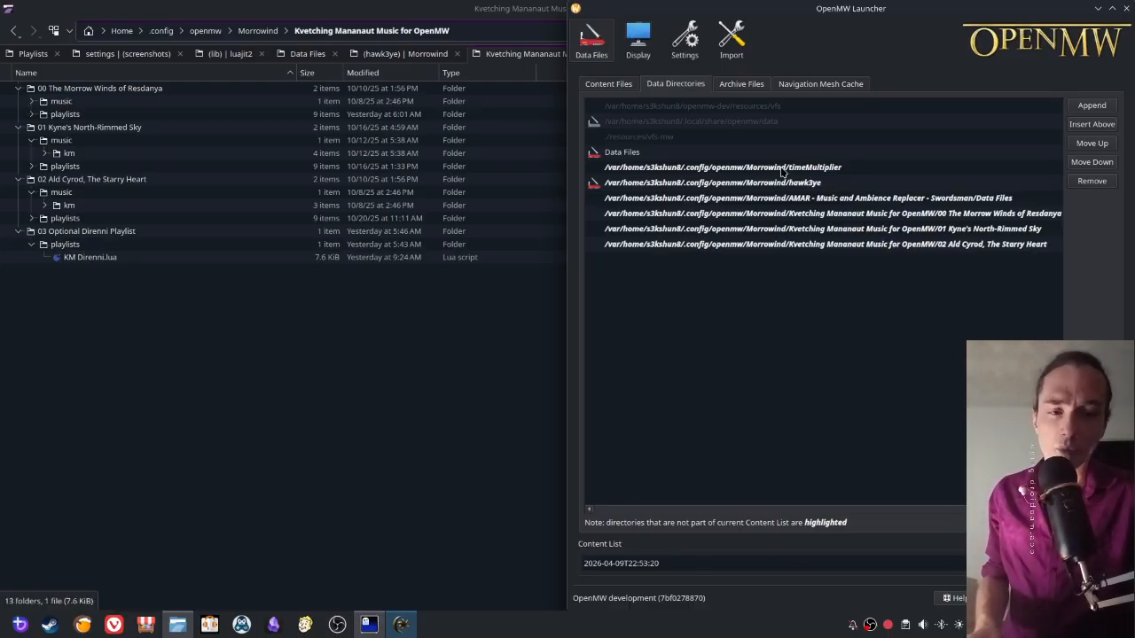
click(784, 198)
click(785, 217)
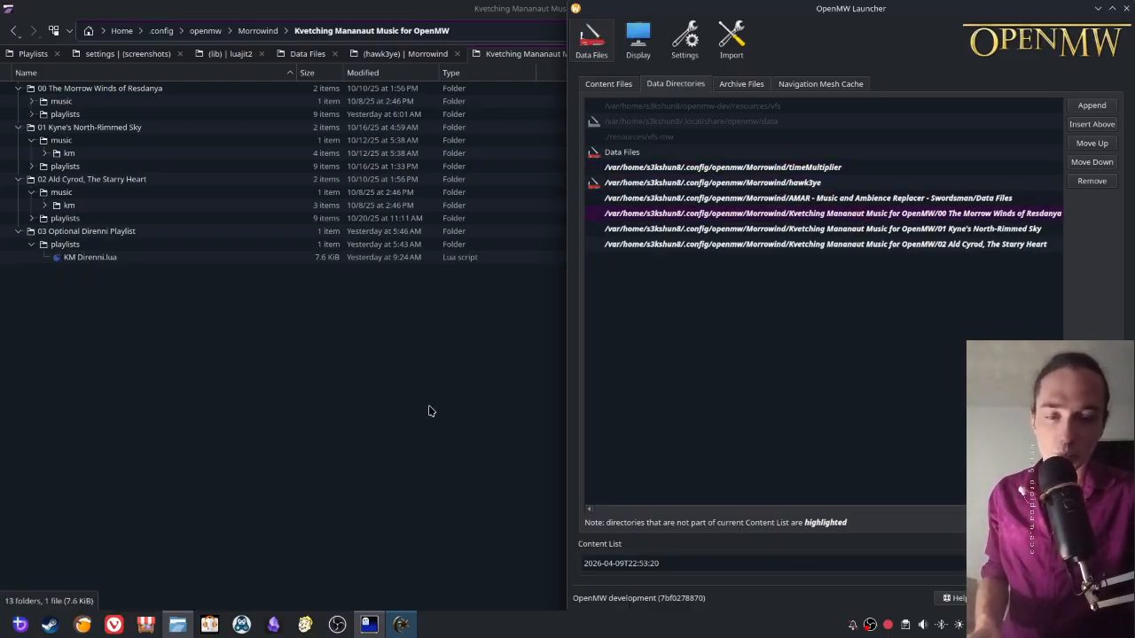
- Permanently delete the AMAR music and ambience replacer zip archive from testMods in Dolphin
click(429, 410)
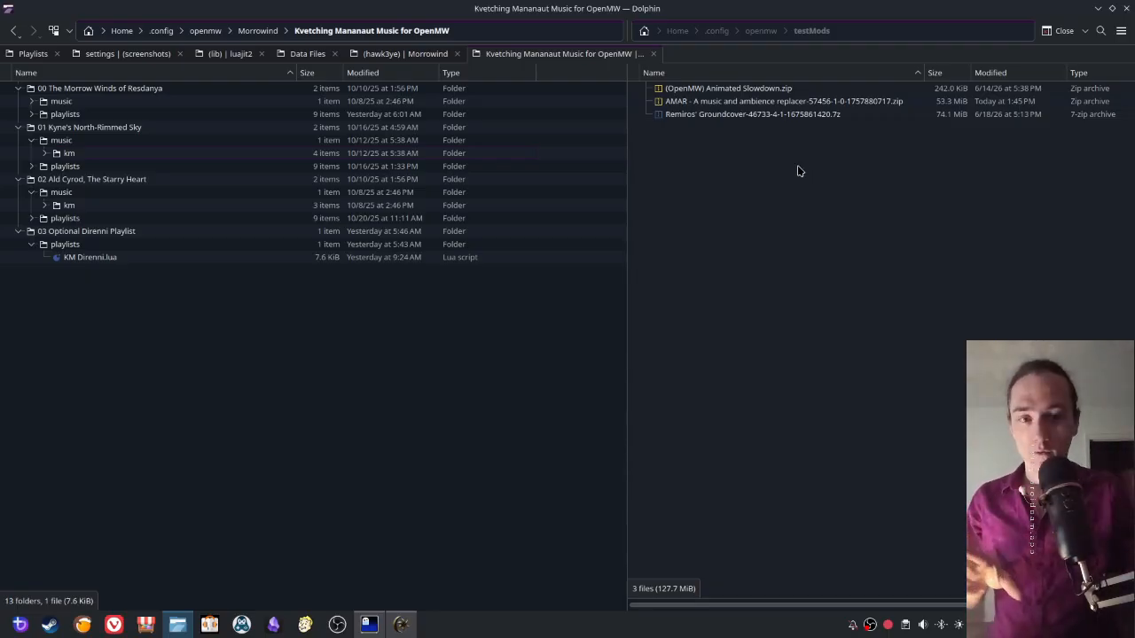
click(747, 102)
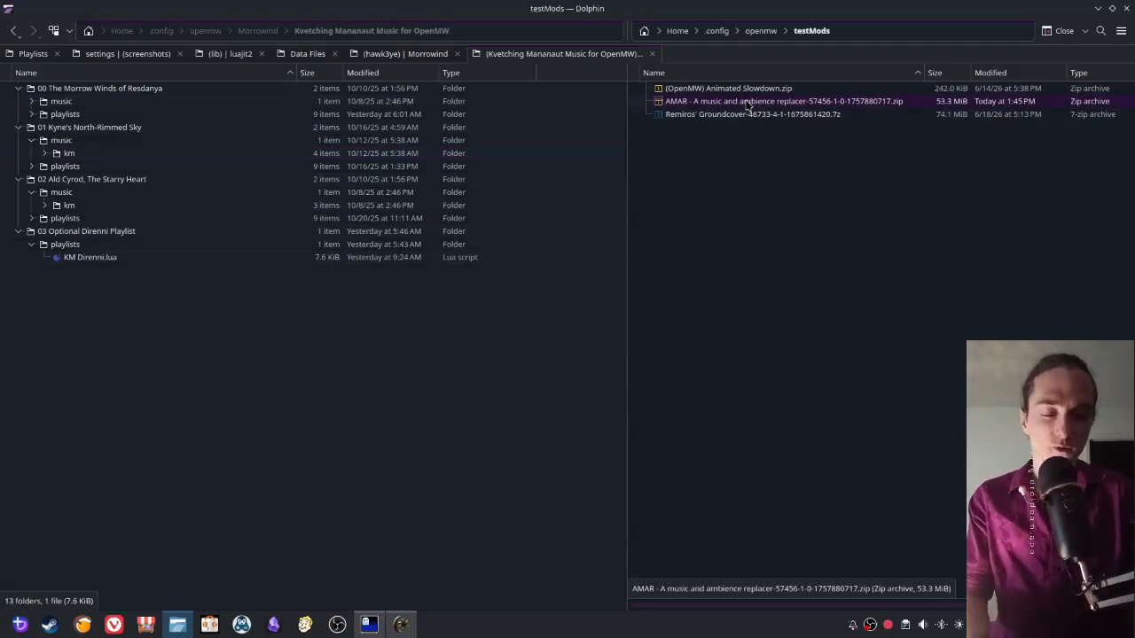
key(shift+Delete)
key(Return)
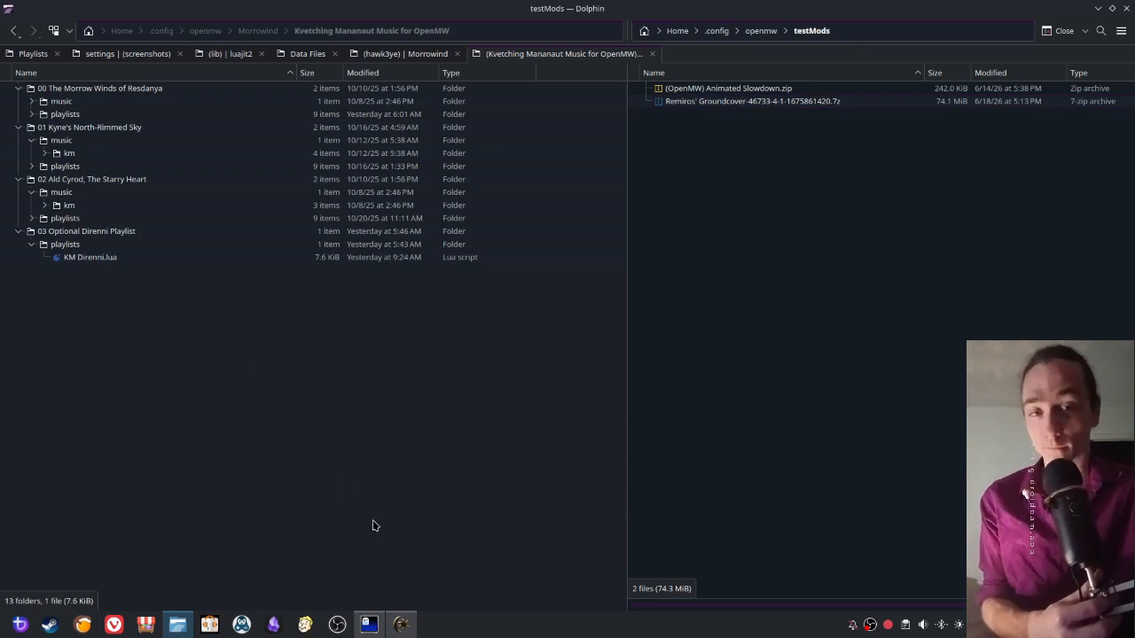
right_click(871, 626)
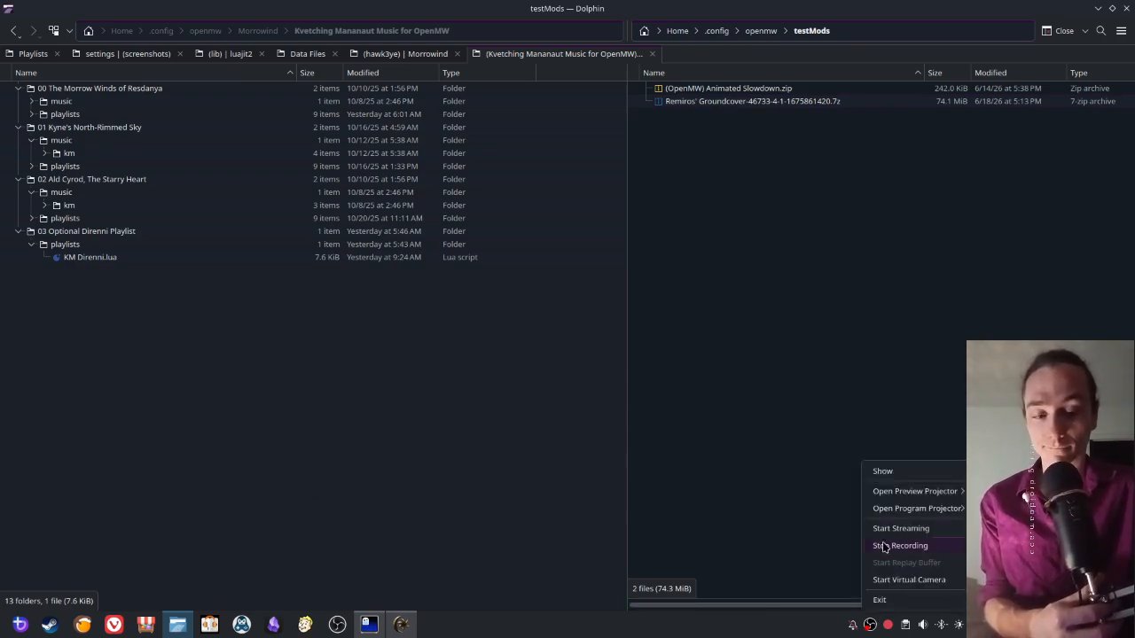